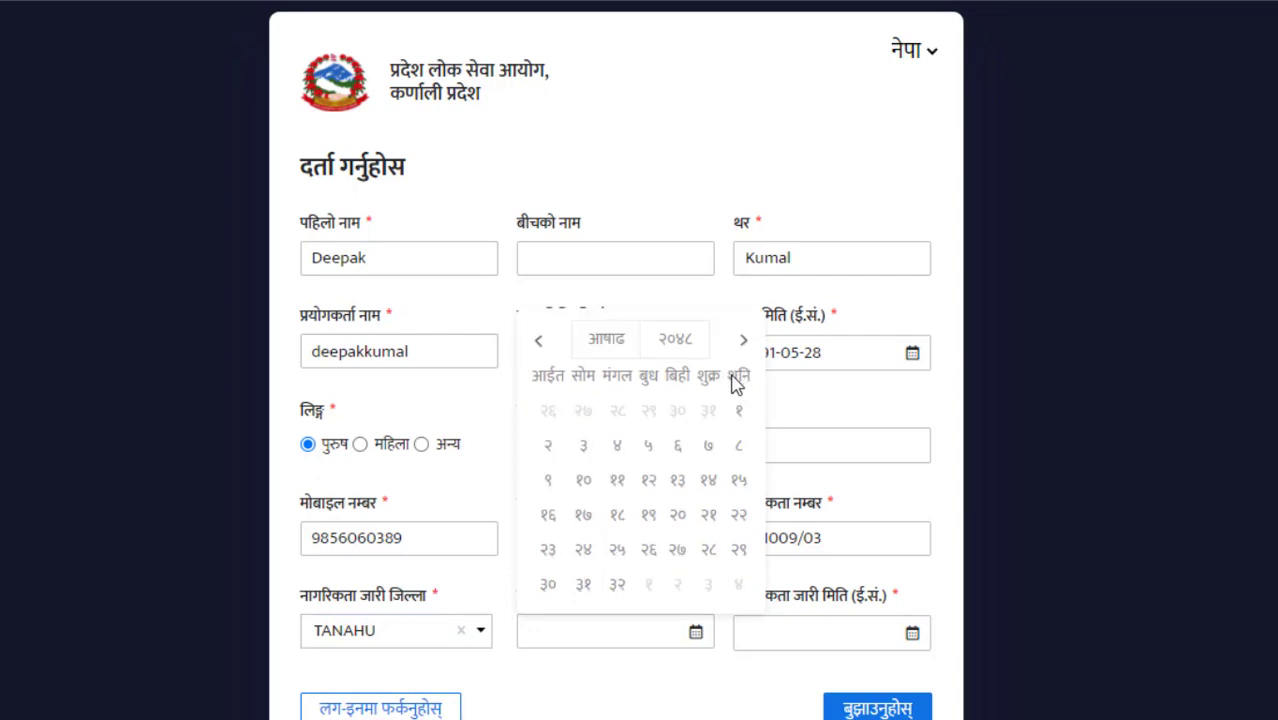
- Set the citizenship issue date to २०६७ आषाढ ८ and submit the registration form
click(699, 348)
drag(699, 352, 699, 462)
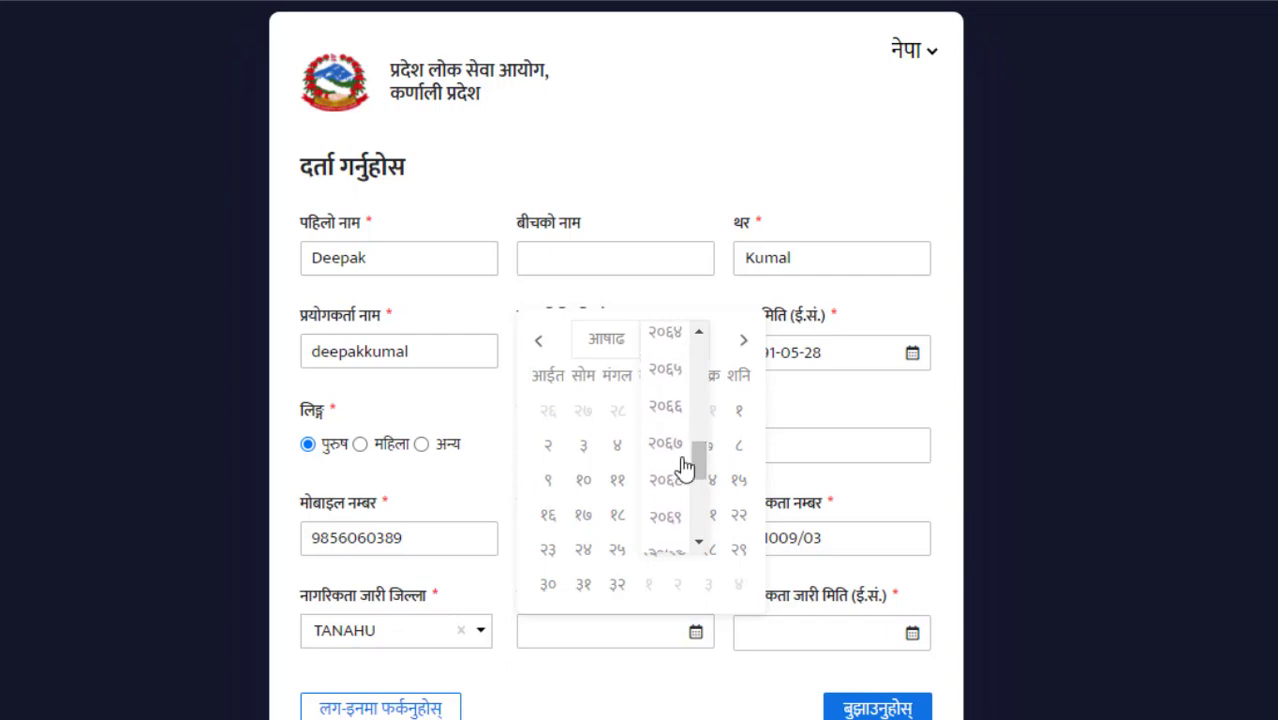
click(678, 460)
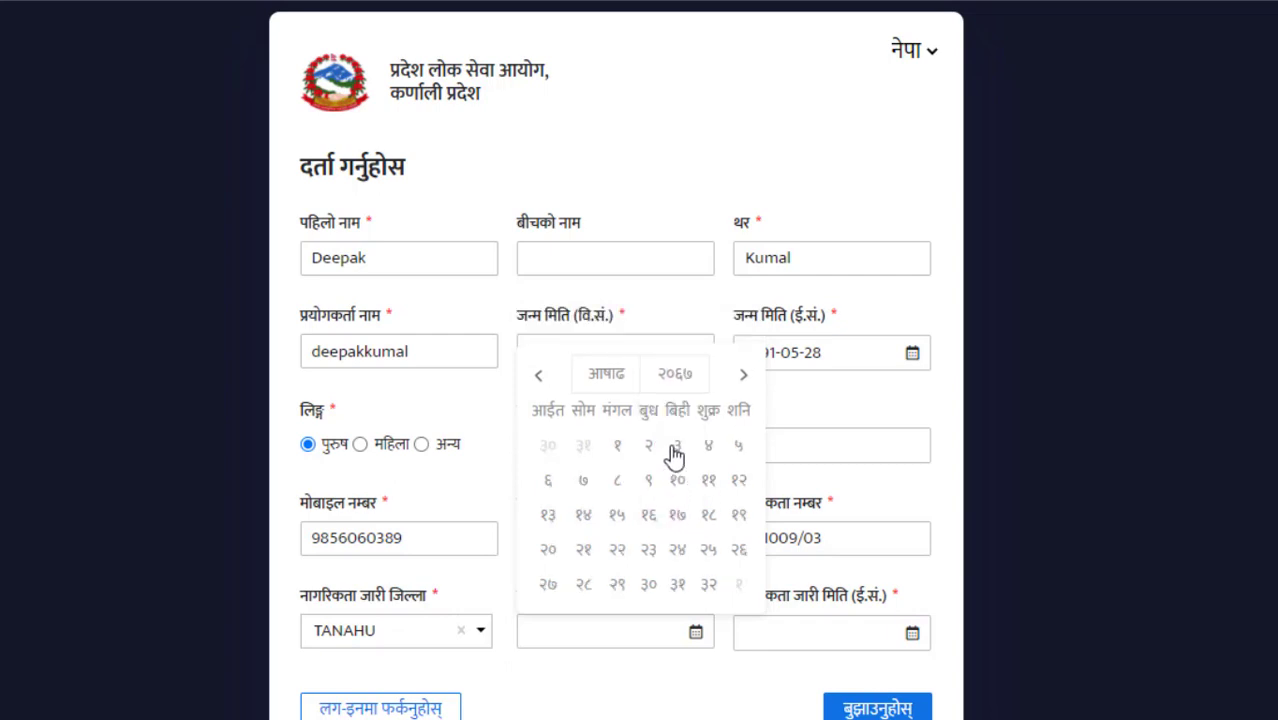
click(613, 379)
click(613, 380)
click(613, 380)
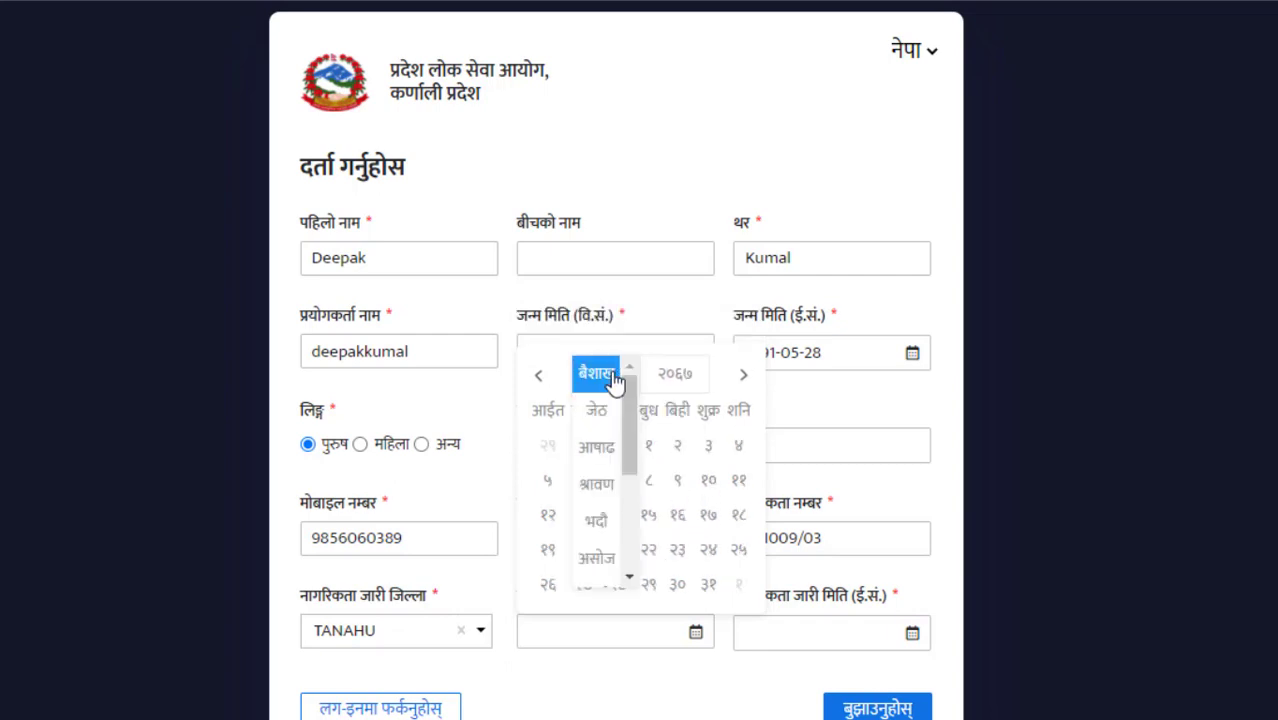
click(606, 446)
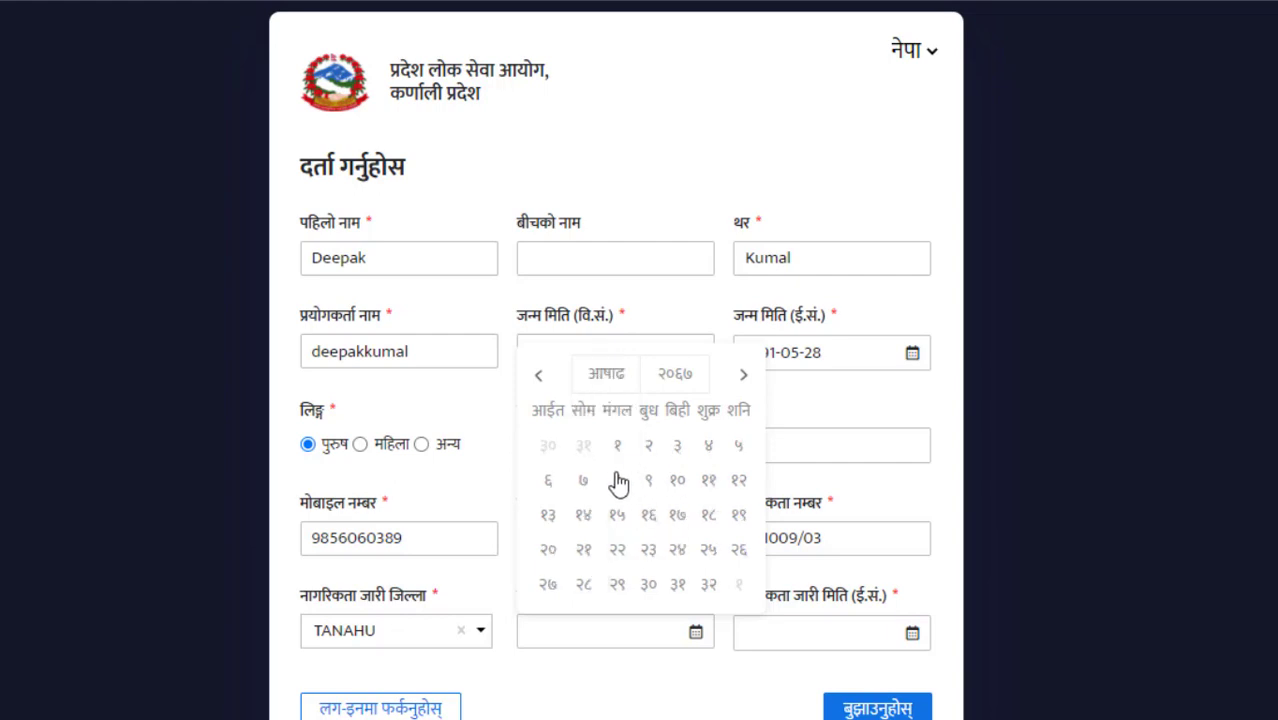
click(617, 481)
scroll(860, 690, down, 1)
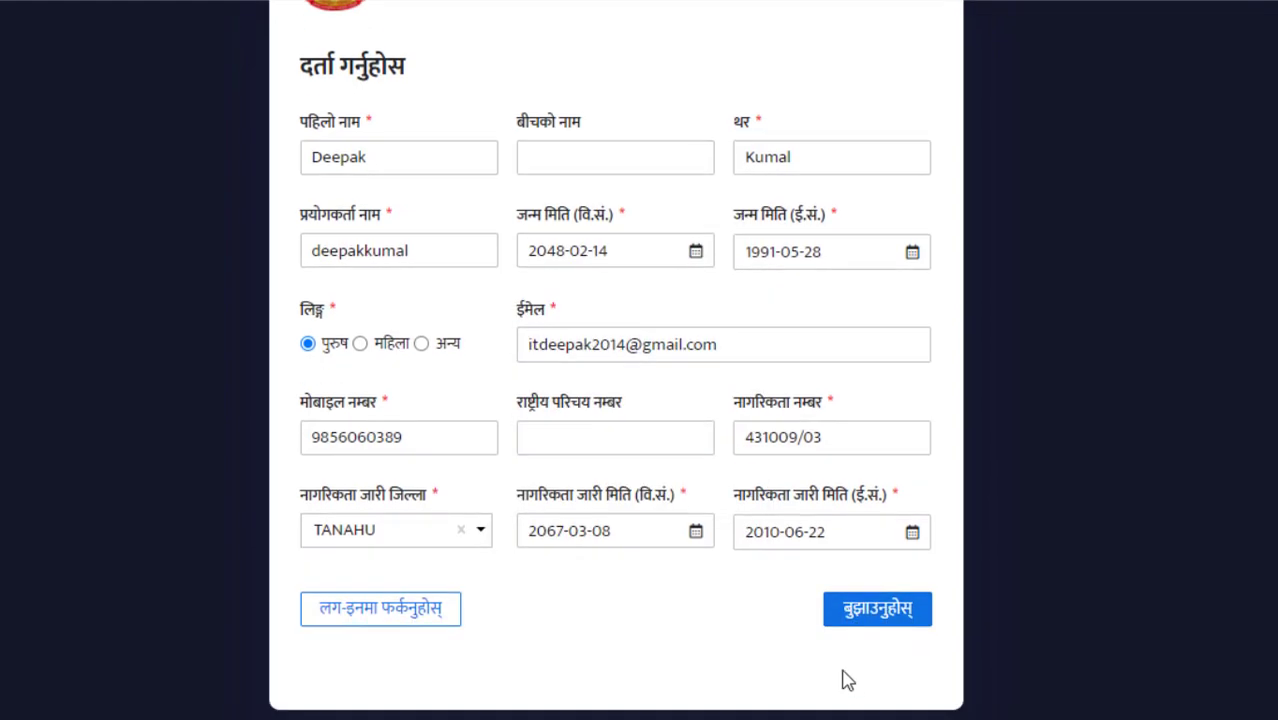
click(875, 612)
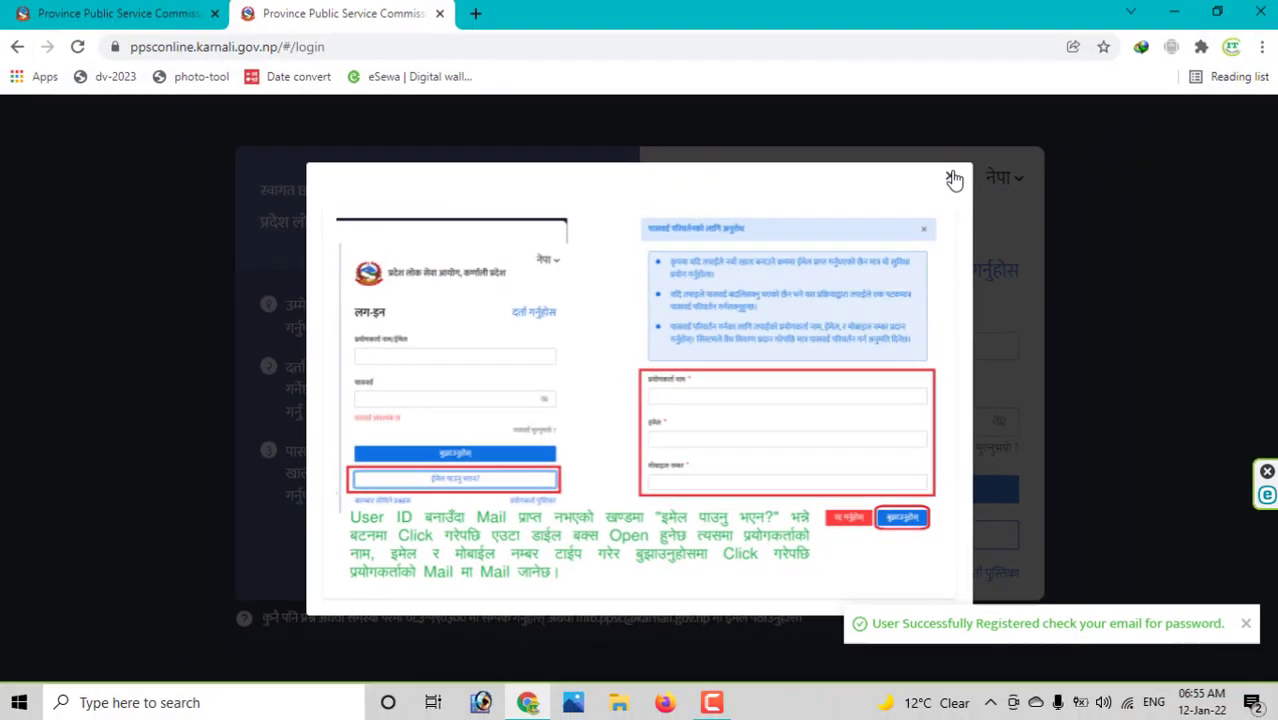
- Close the registration guide and launch a window under the other Chrome profile
click(951, 178)
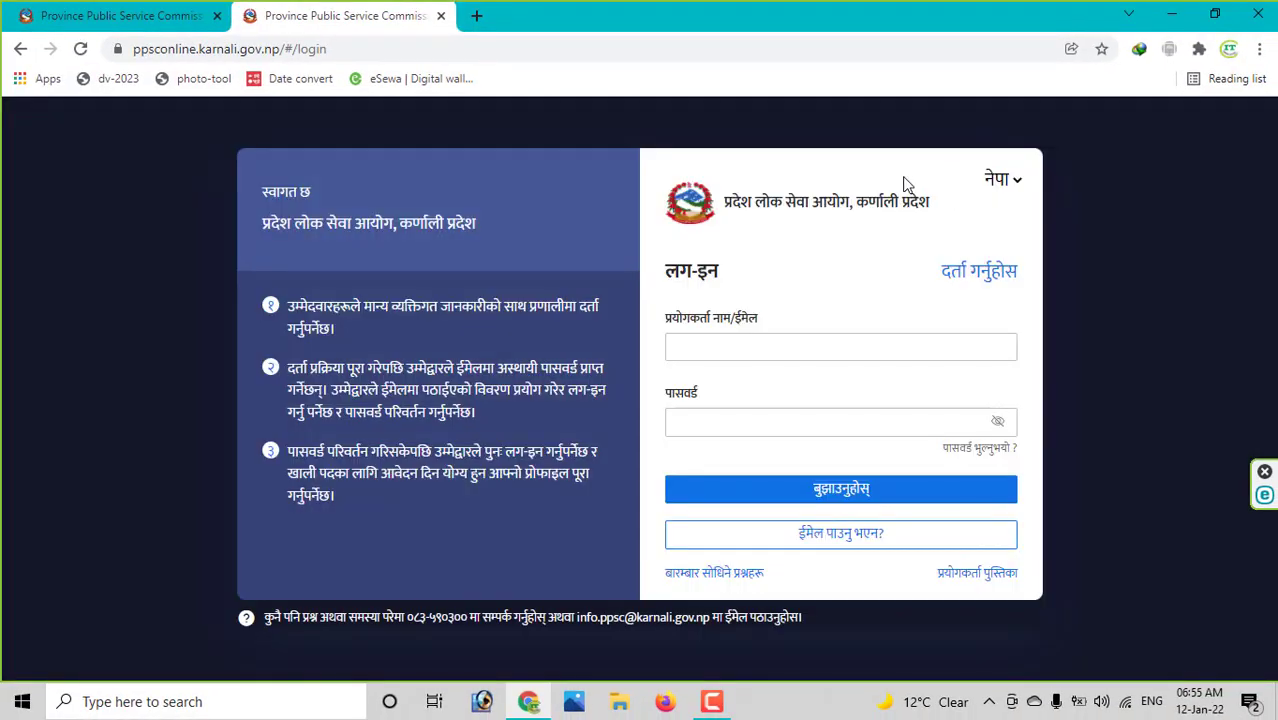
click(1229, 50)
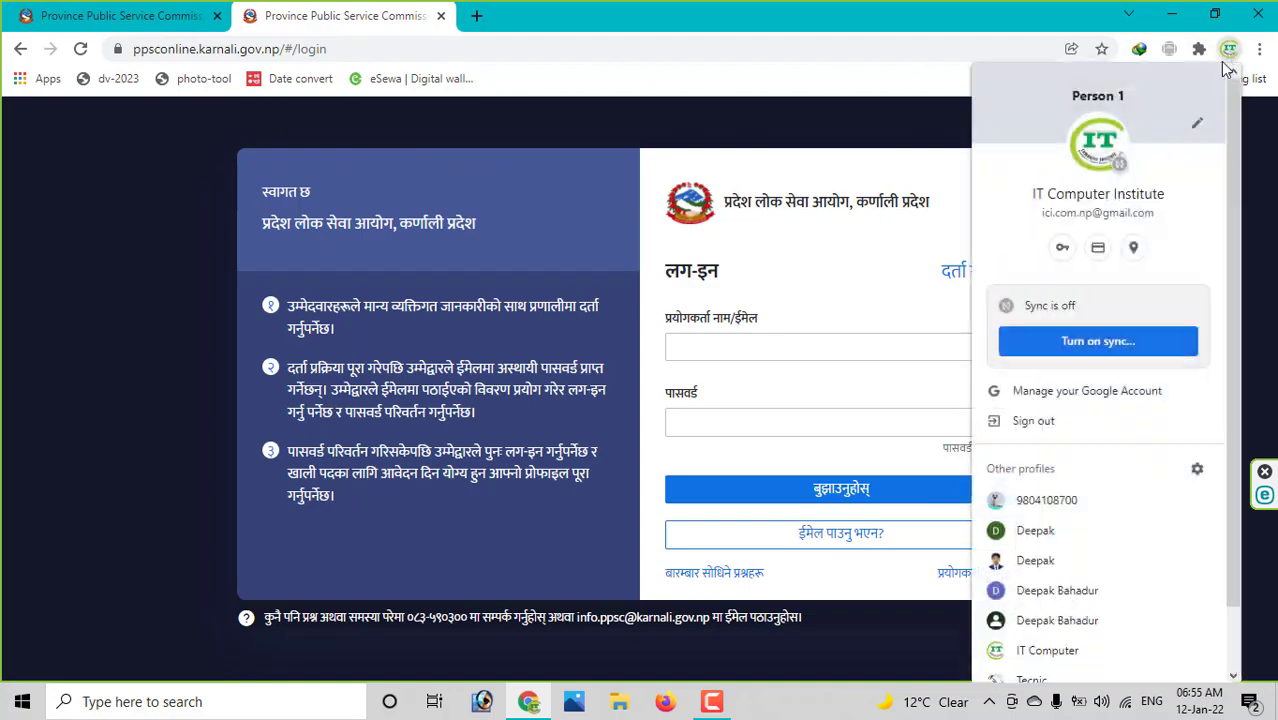
click(1035, 561)
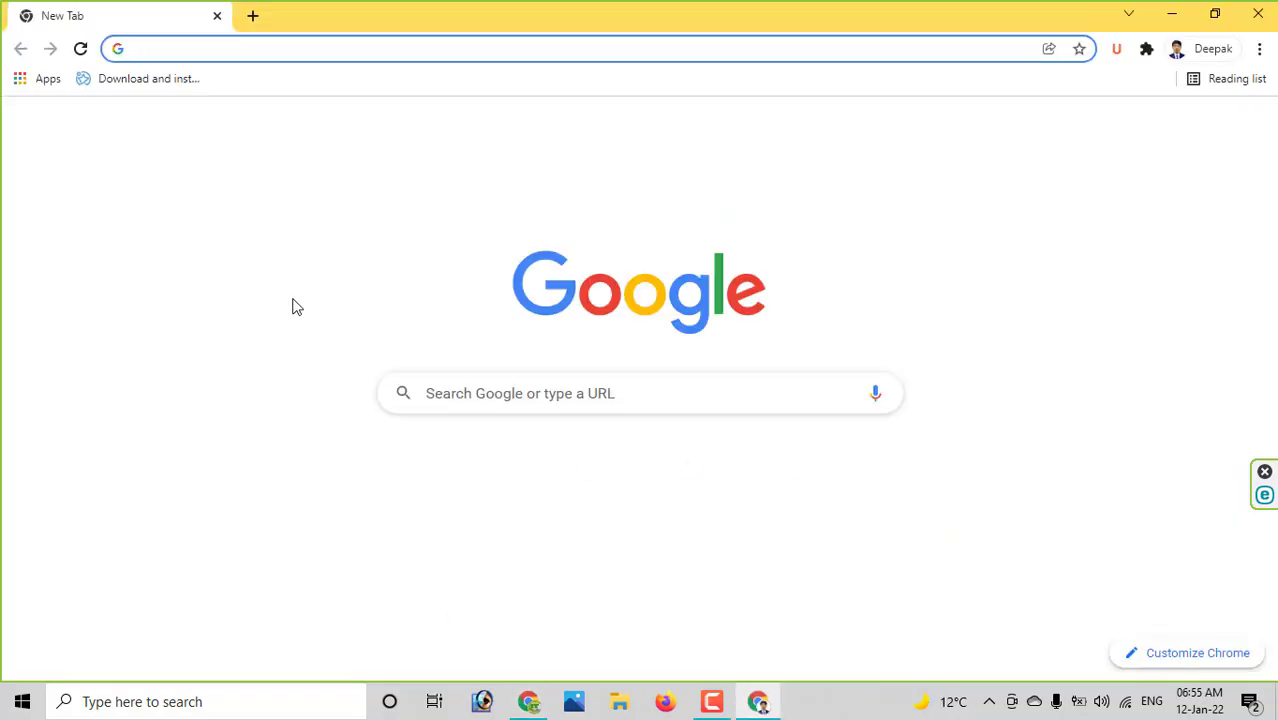
- Load gmail.com, check the Updates and Primary inboxes, and reload the page
text(gmail.com)
key(Return)
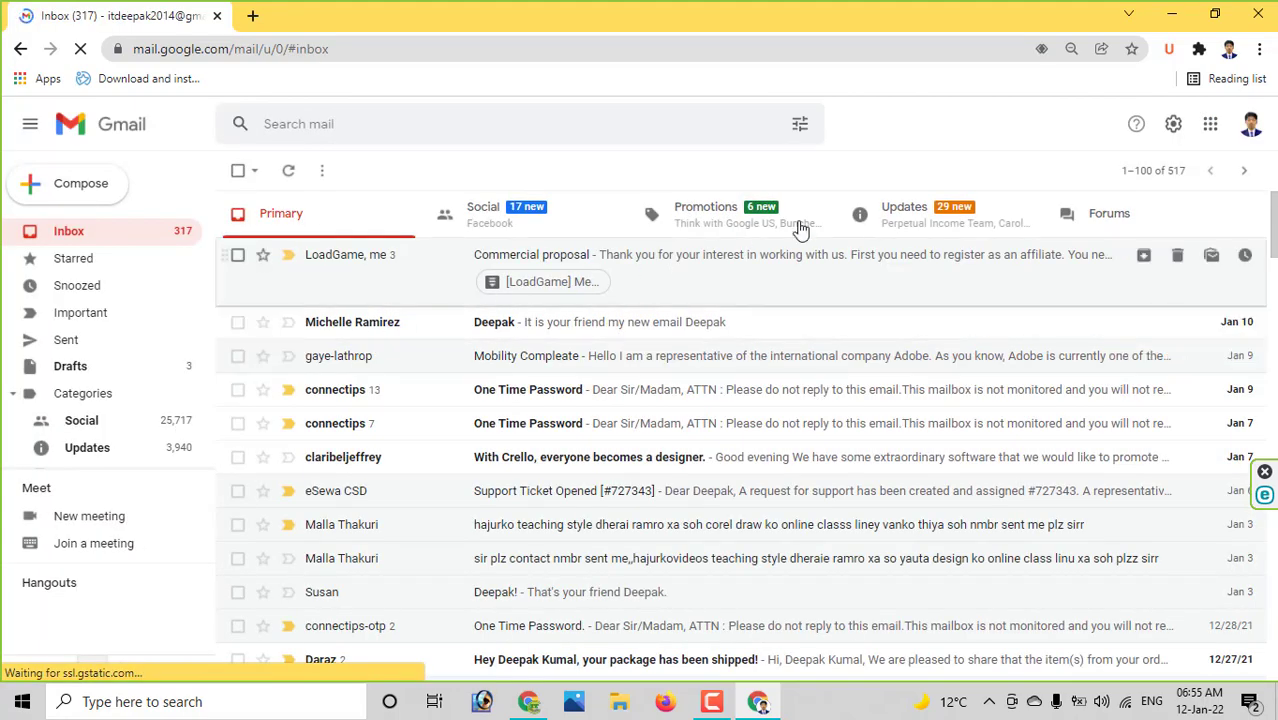
click(925, 211)
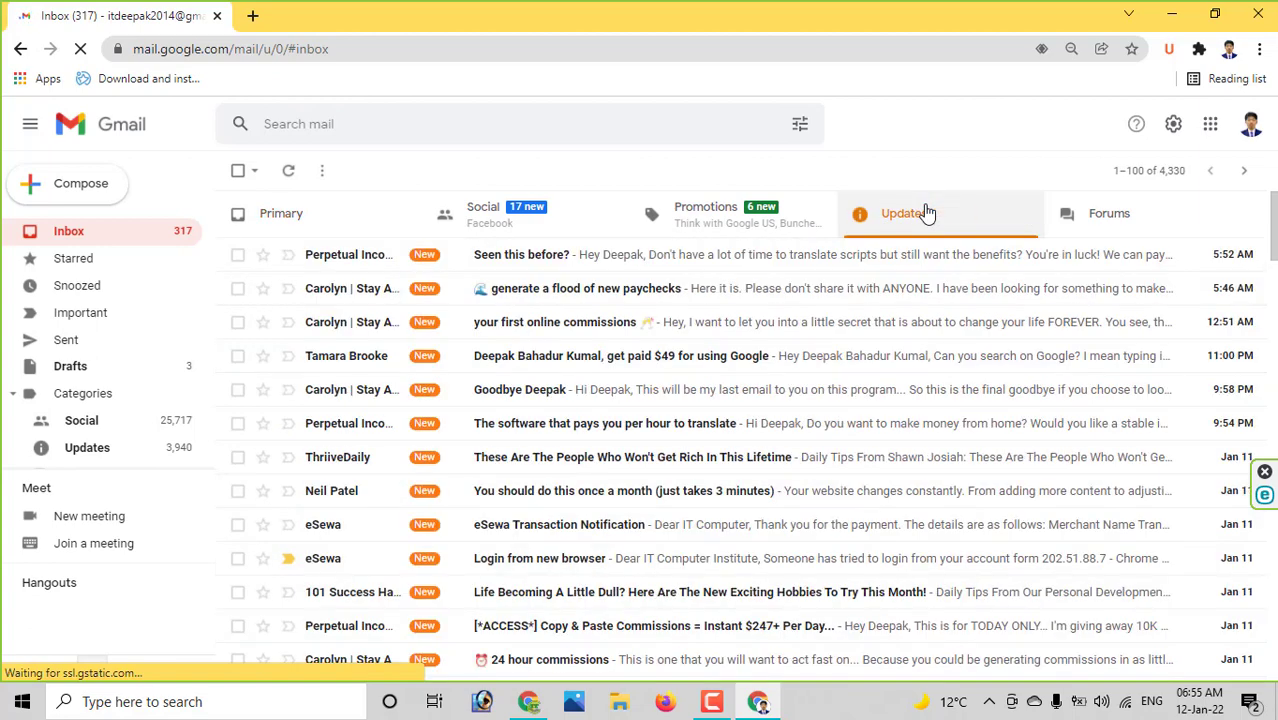
click(340, 218)
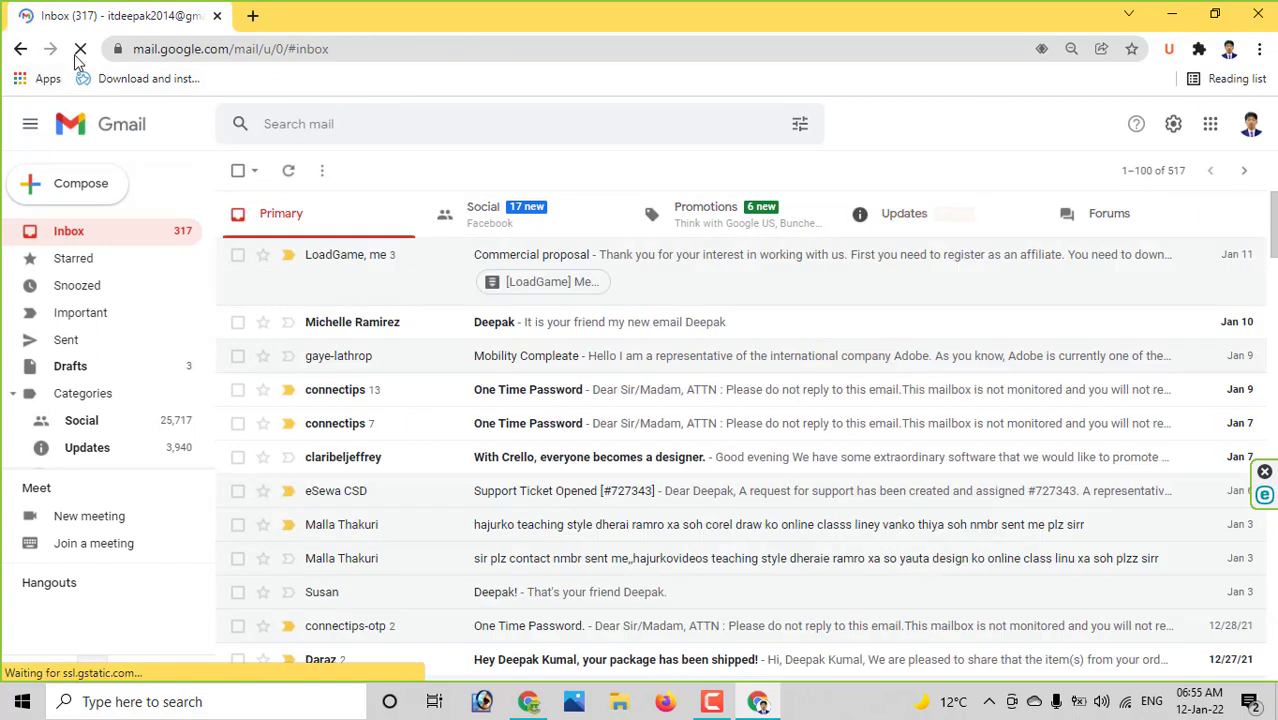
click(80, 49)
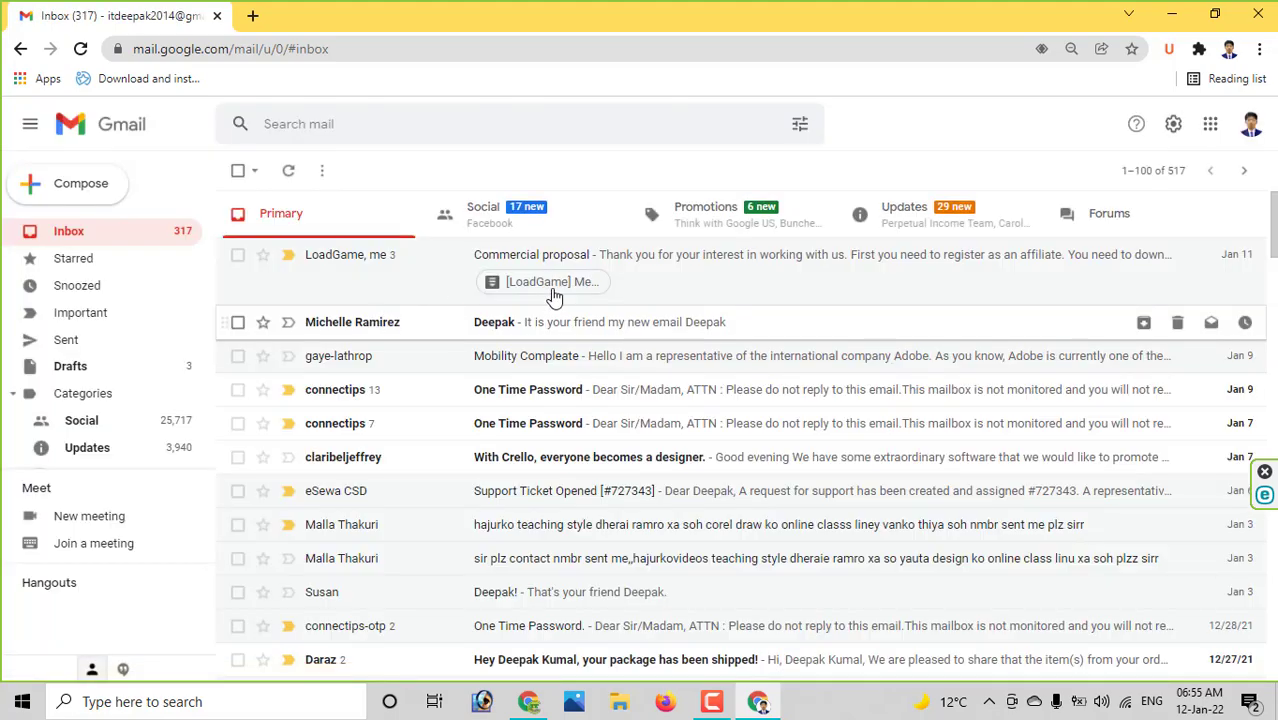
- Recheck Updates, browse the All Mail list, then close the Gmail window
click(996, 203)
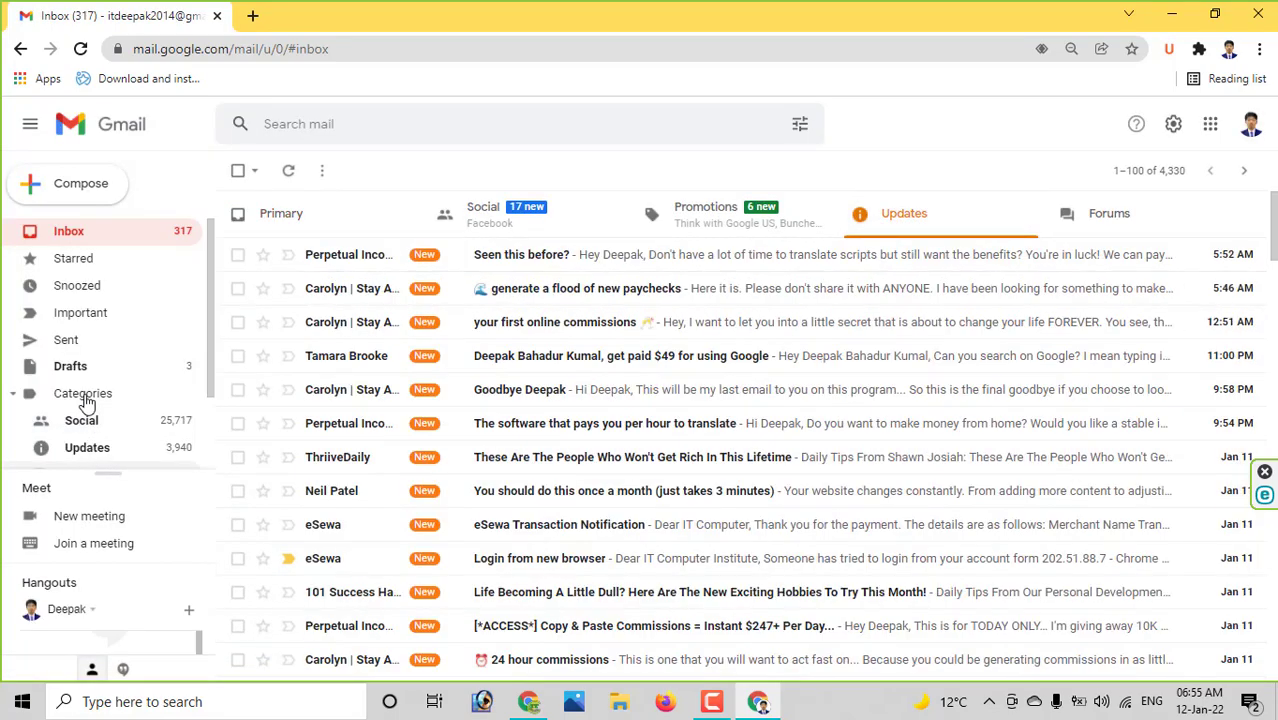
scroll(98, 360, down, 1)
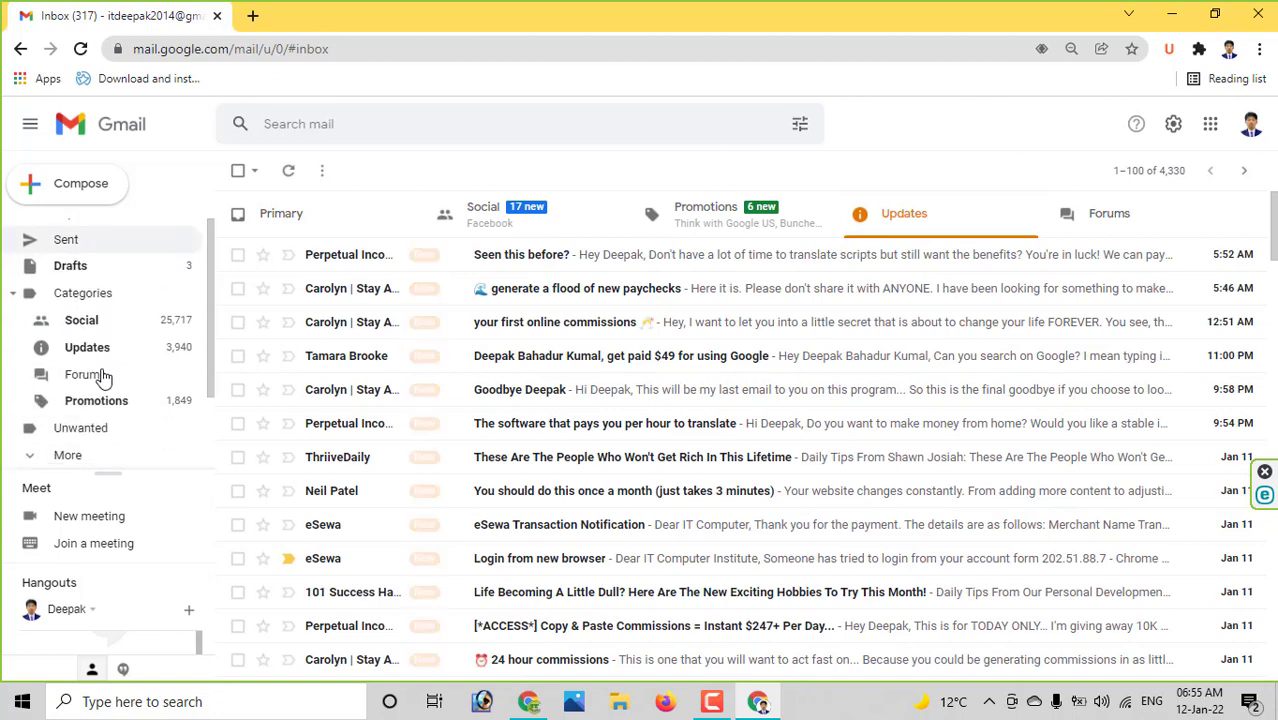
click(88, 457)
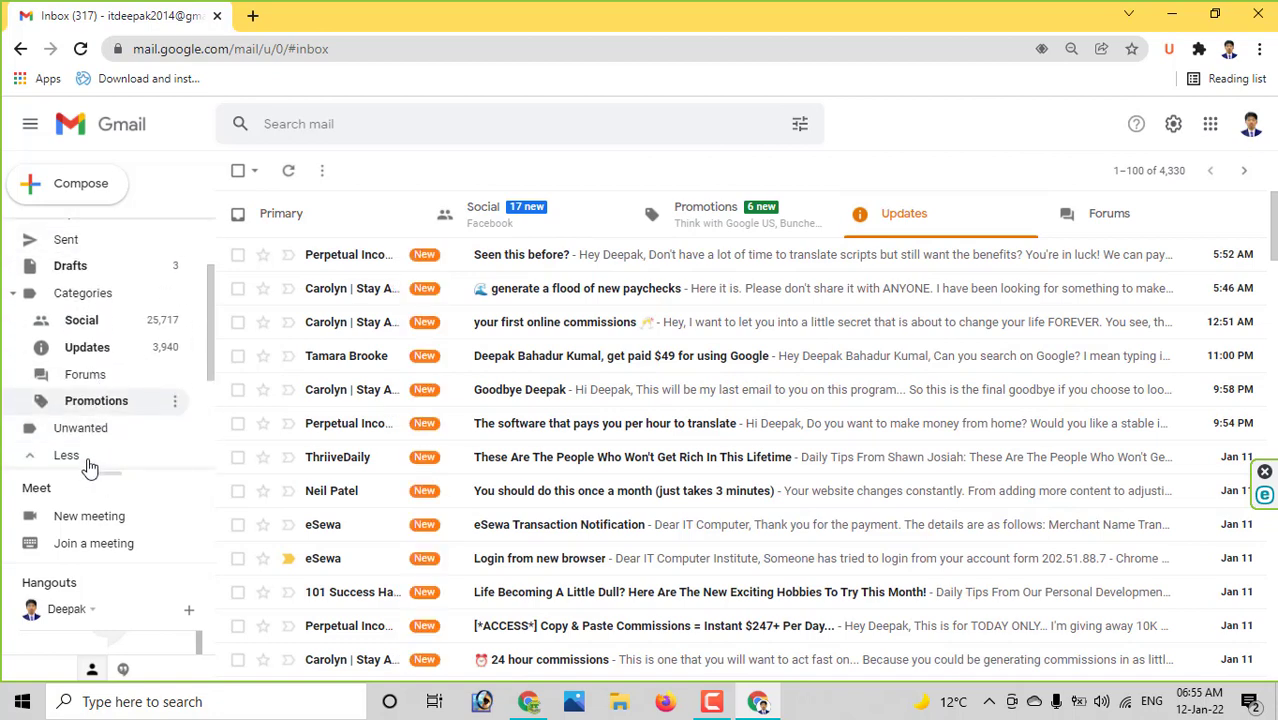
scroll(94, 422, down, 2)
click(96, 360)
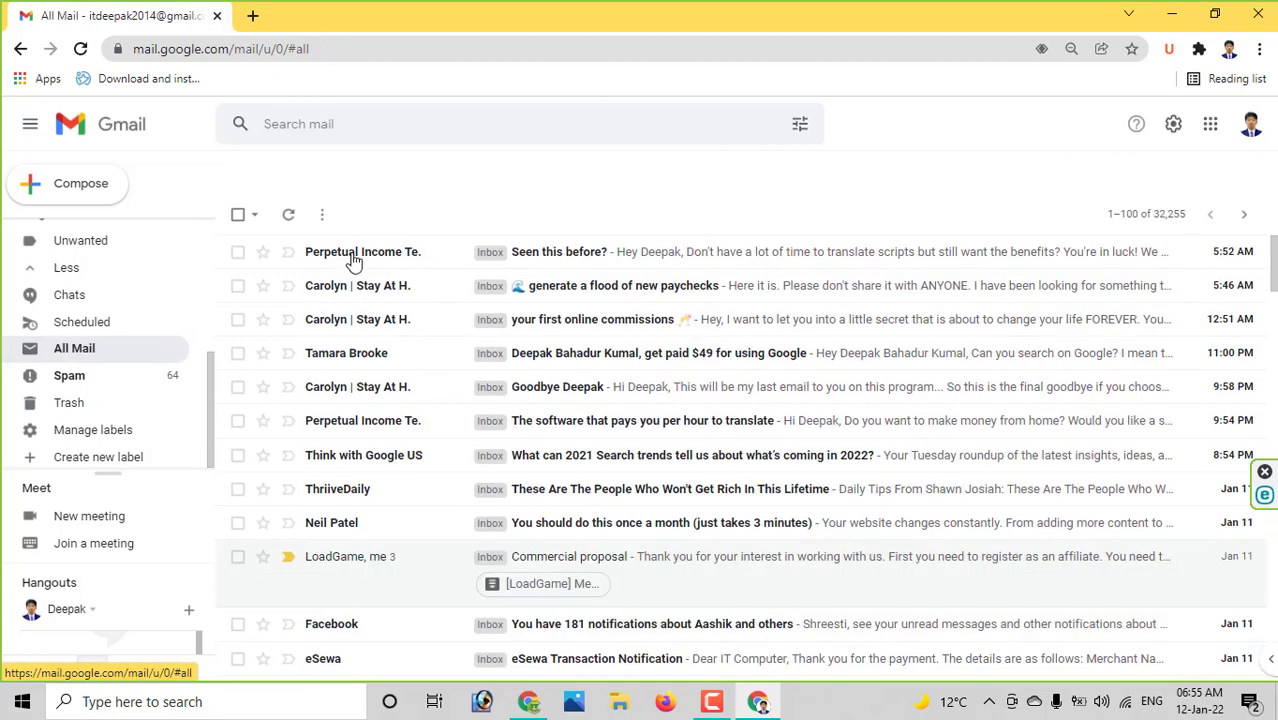
click(1258, 14)
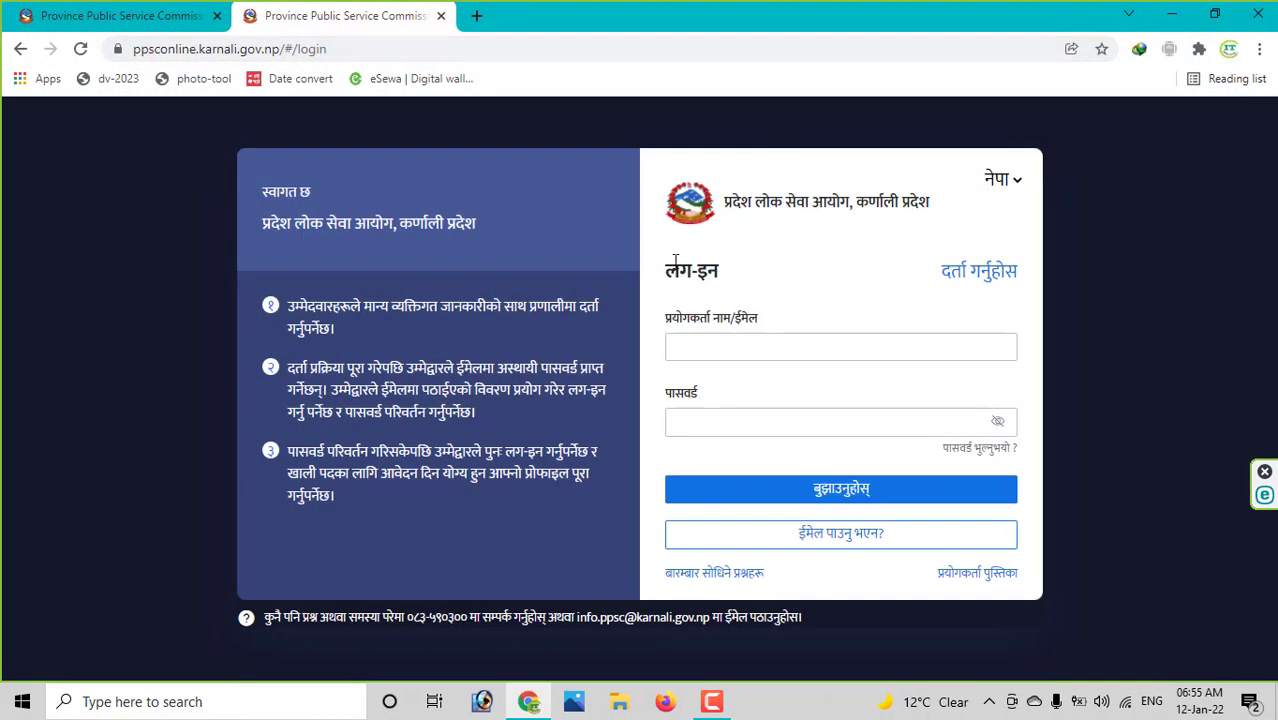
- Submit the missing-email request with the account's username, email address and mobile number
click(840, 543)
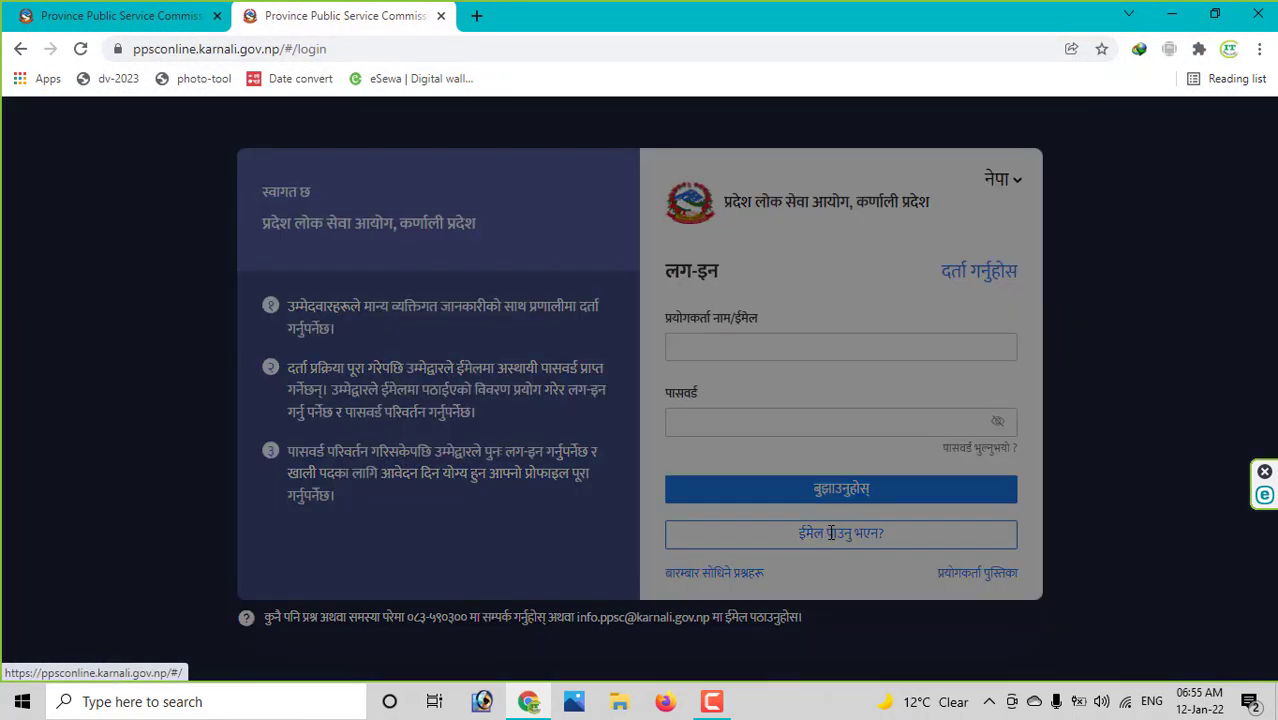
click(536, 445)
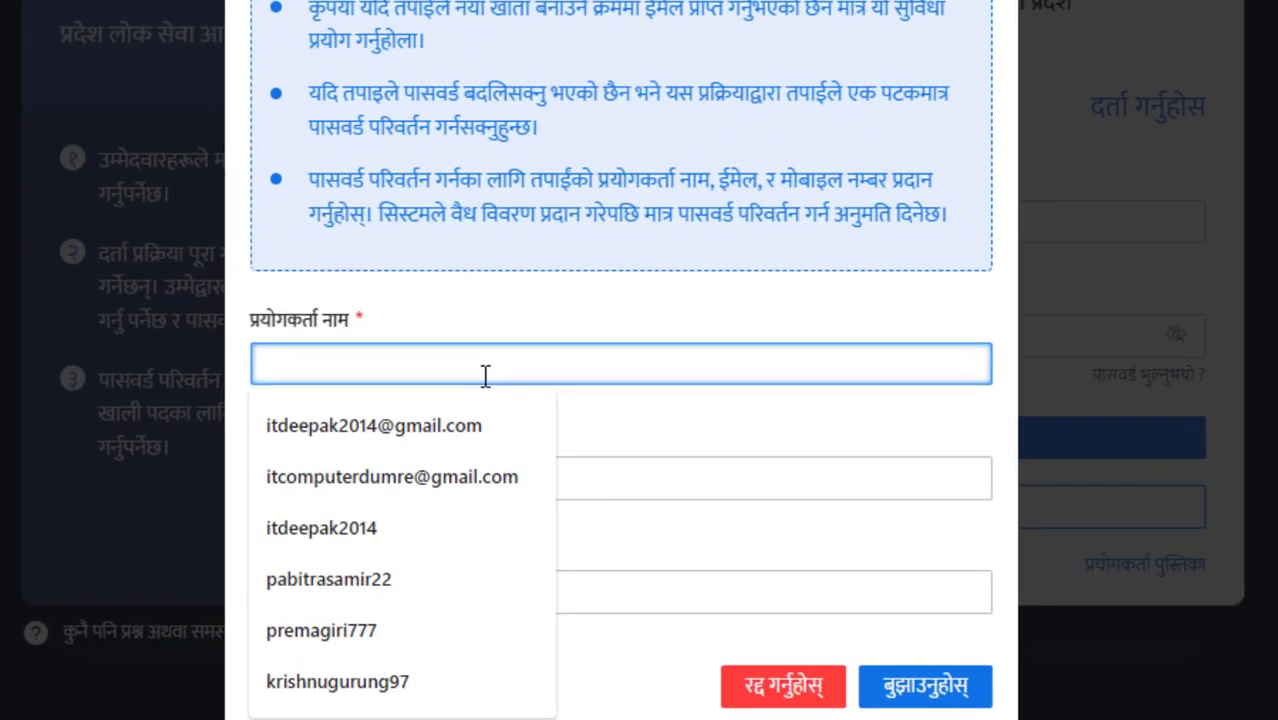
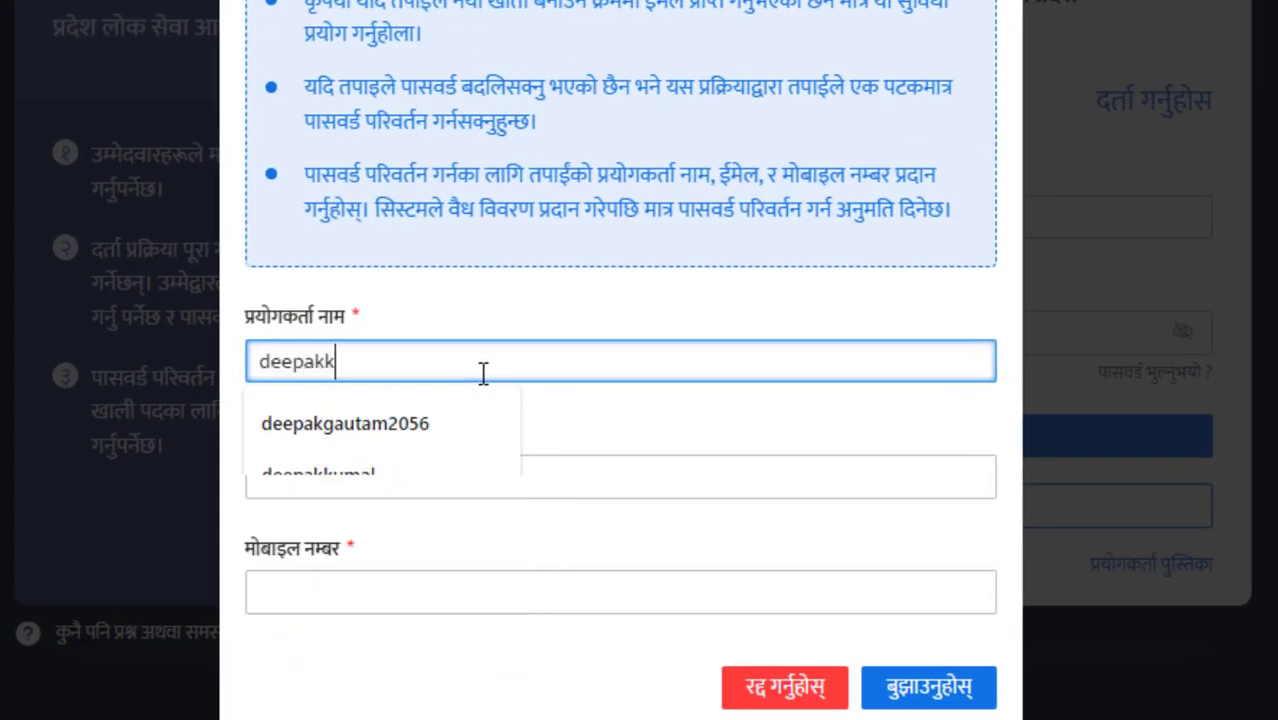
key(Tab)
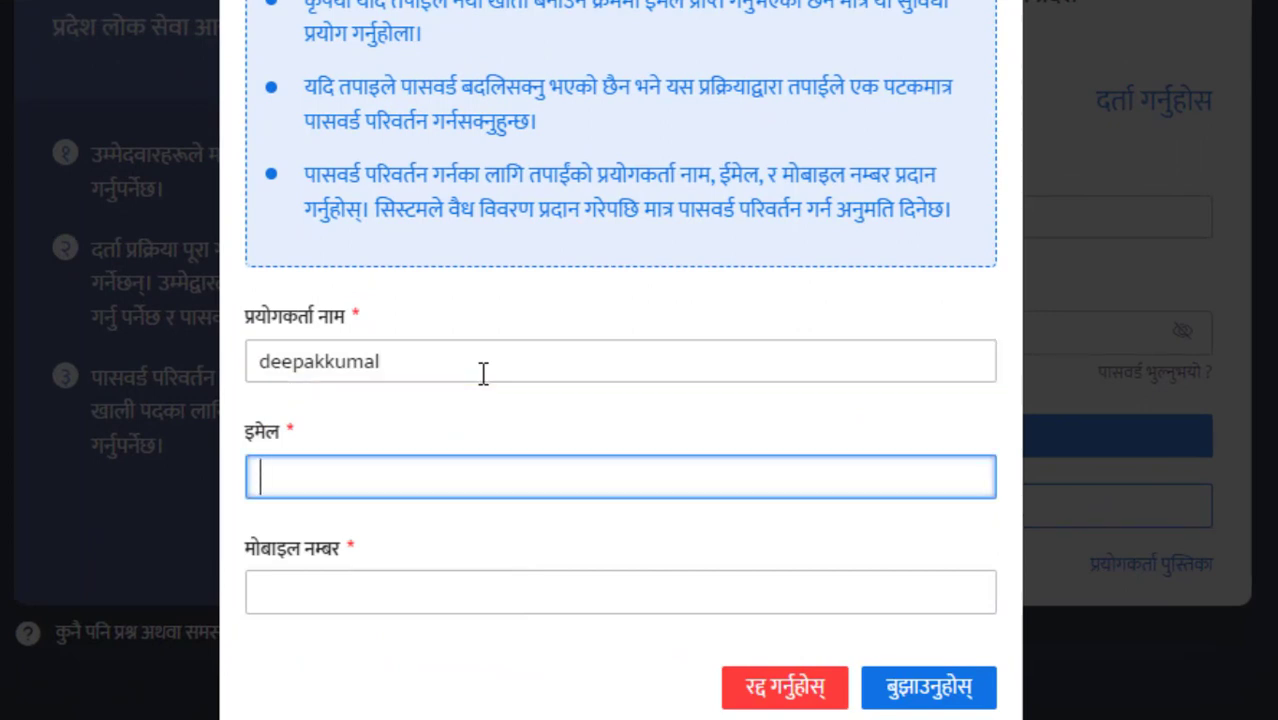
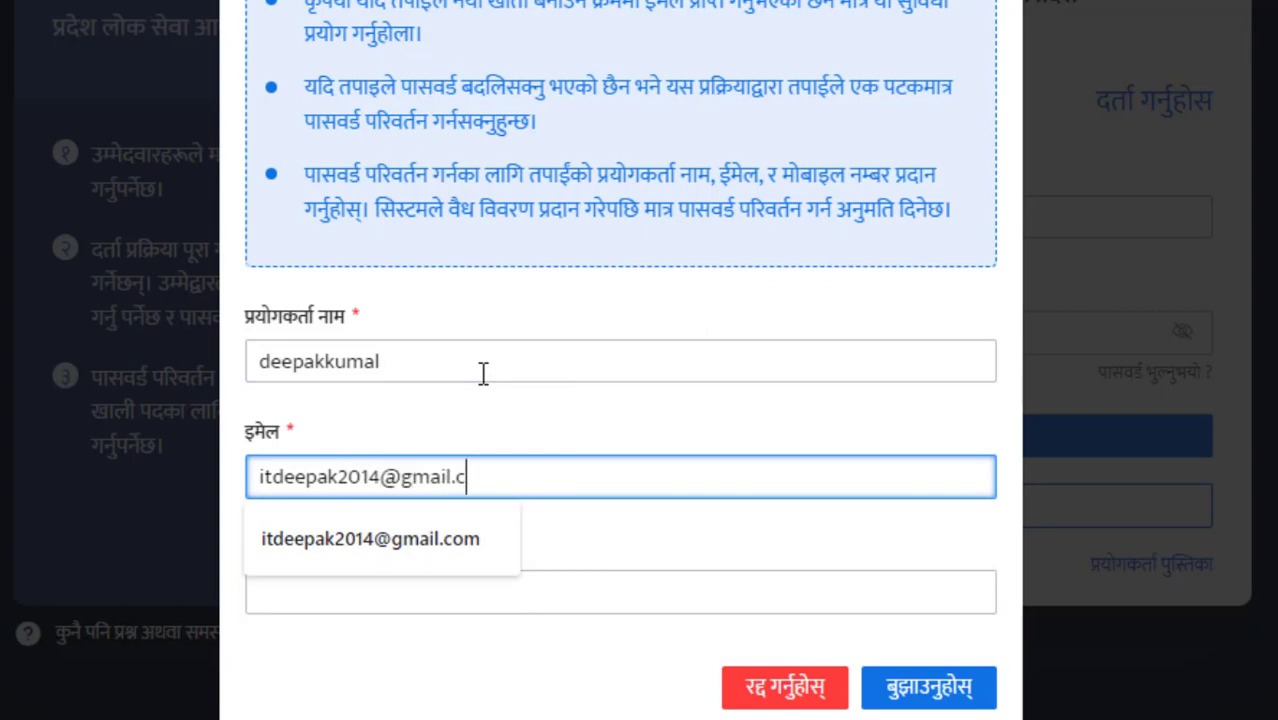
key(Tab)
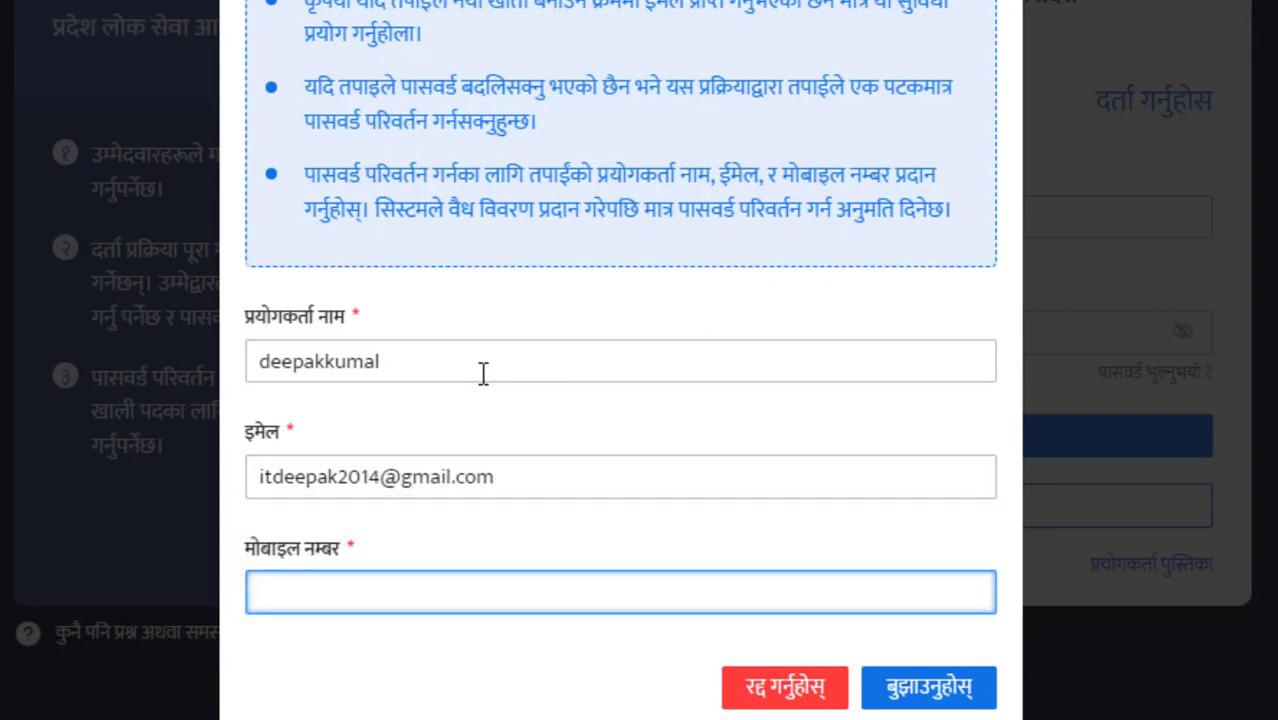
text(98)
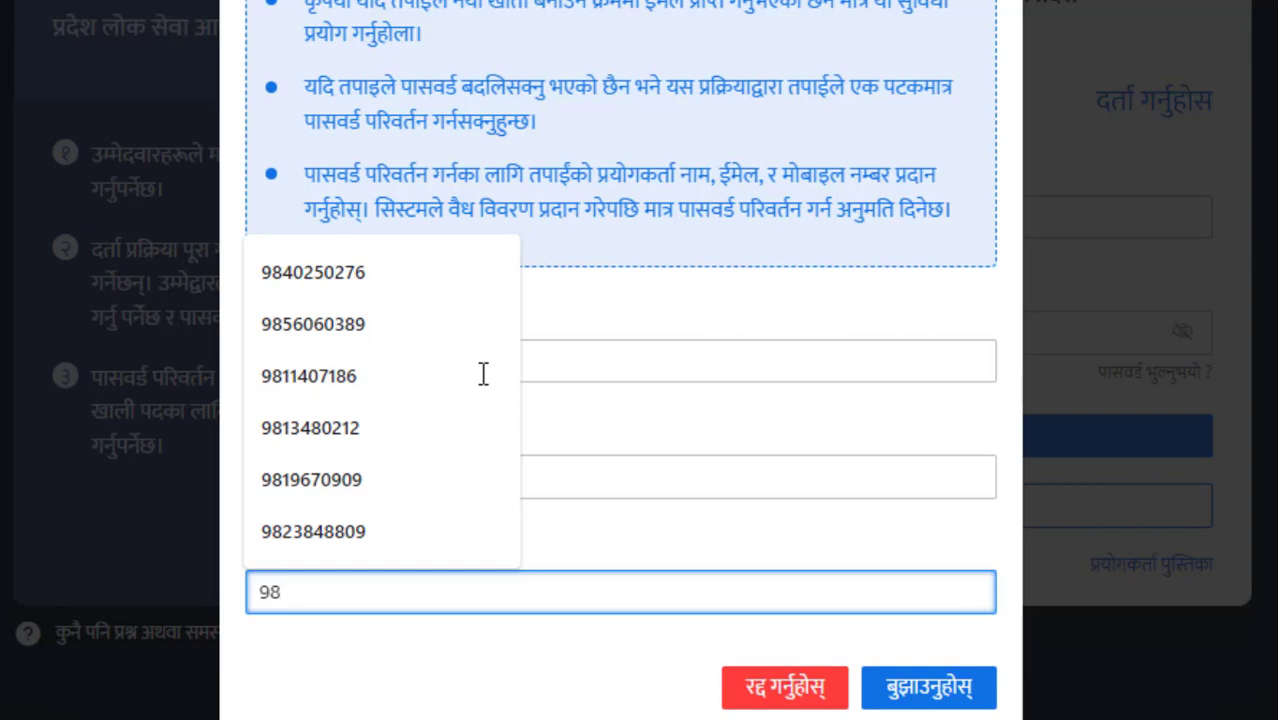
key(BackSpace)
key(BackSpace)
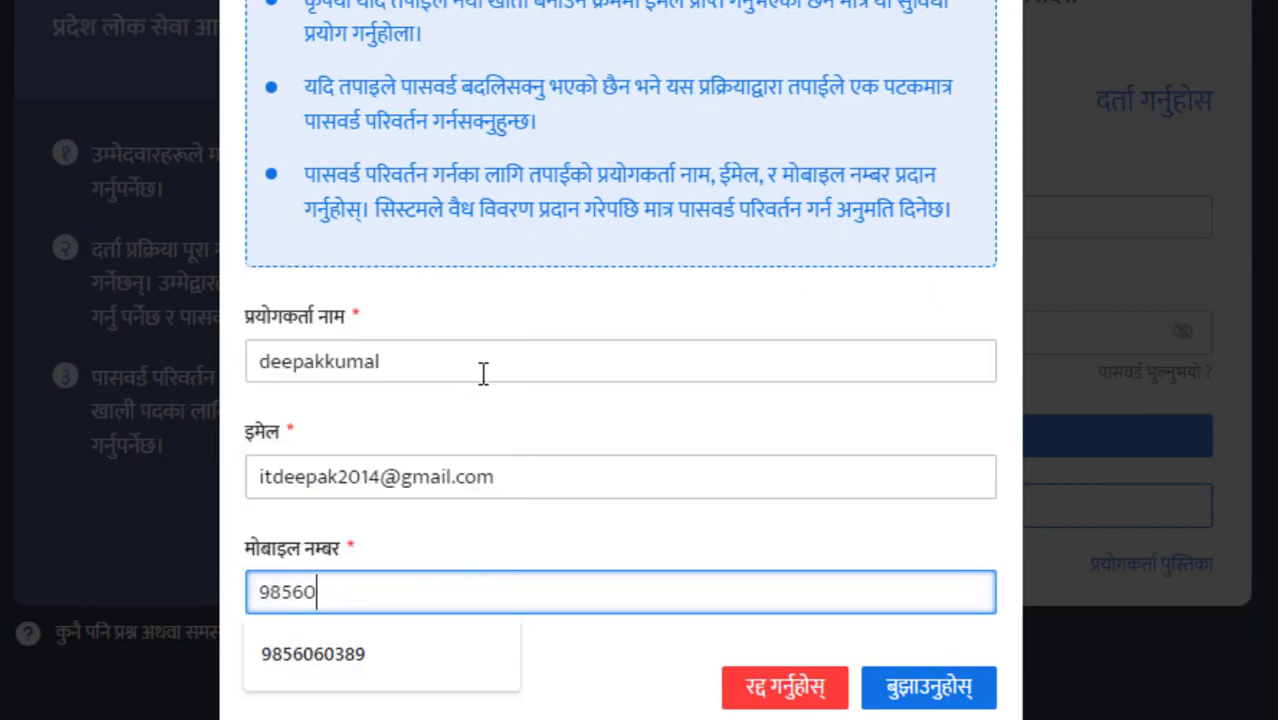
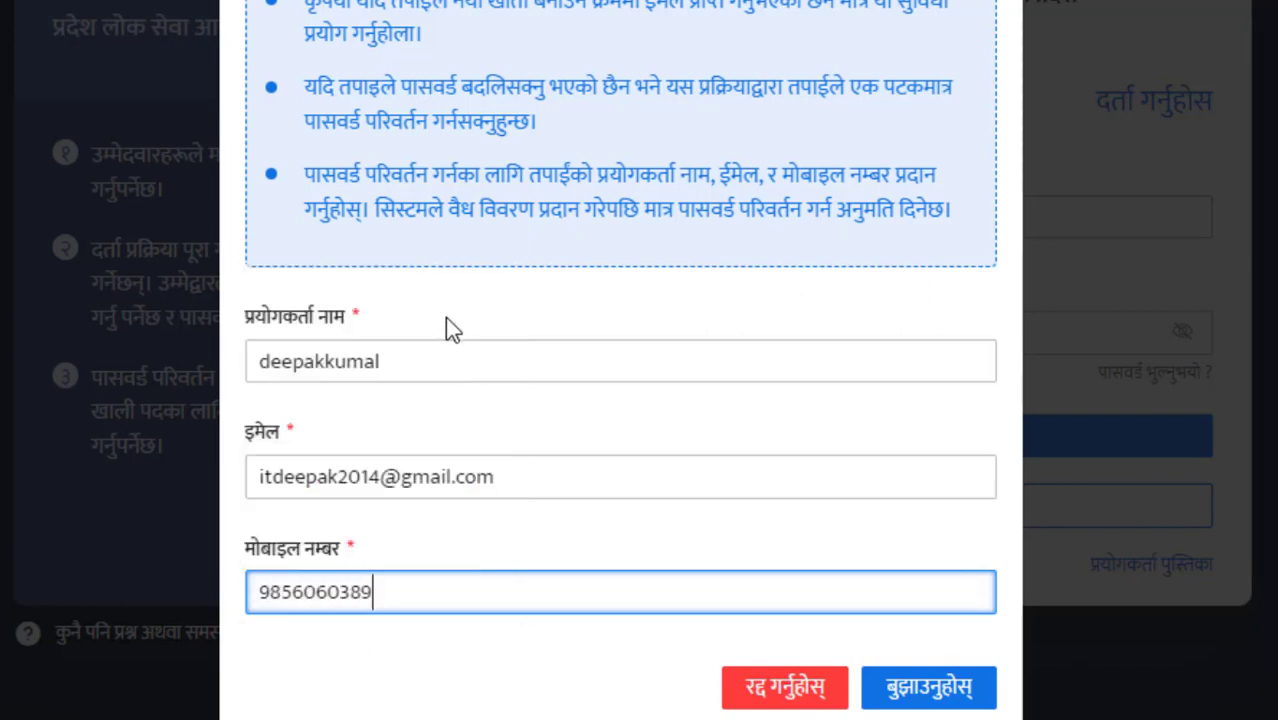
click(922, 689)
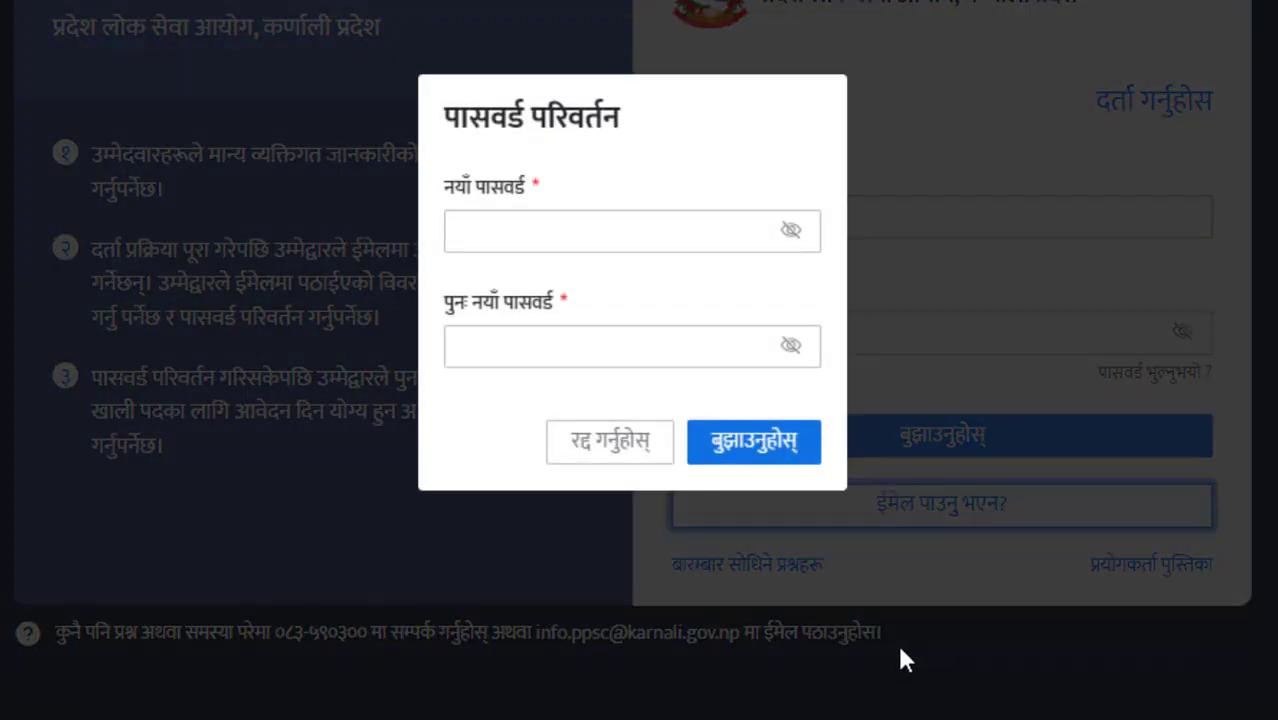
- Enter the new account password and its confirmation, then submit the change
click(550, 224)
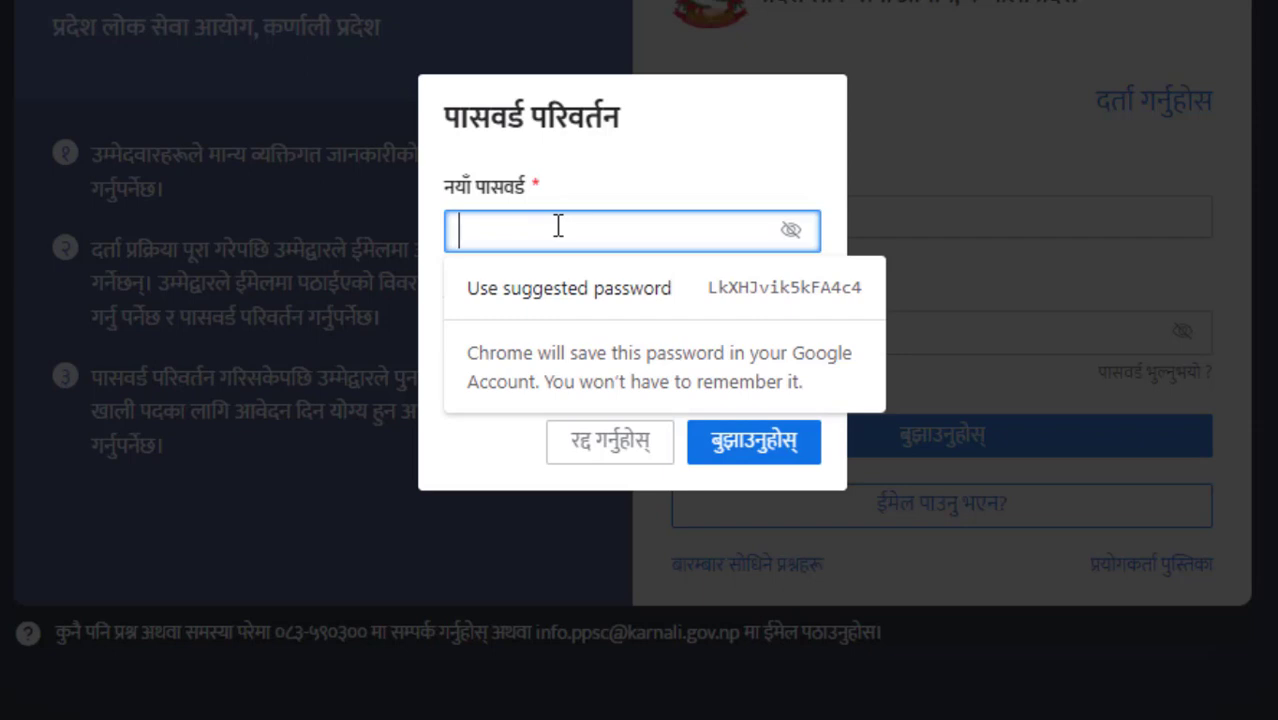
text(•••••••)
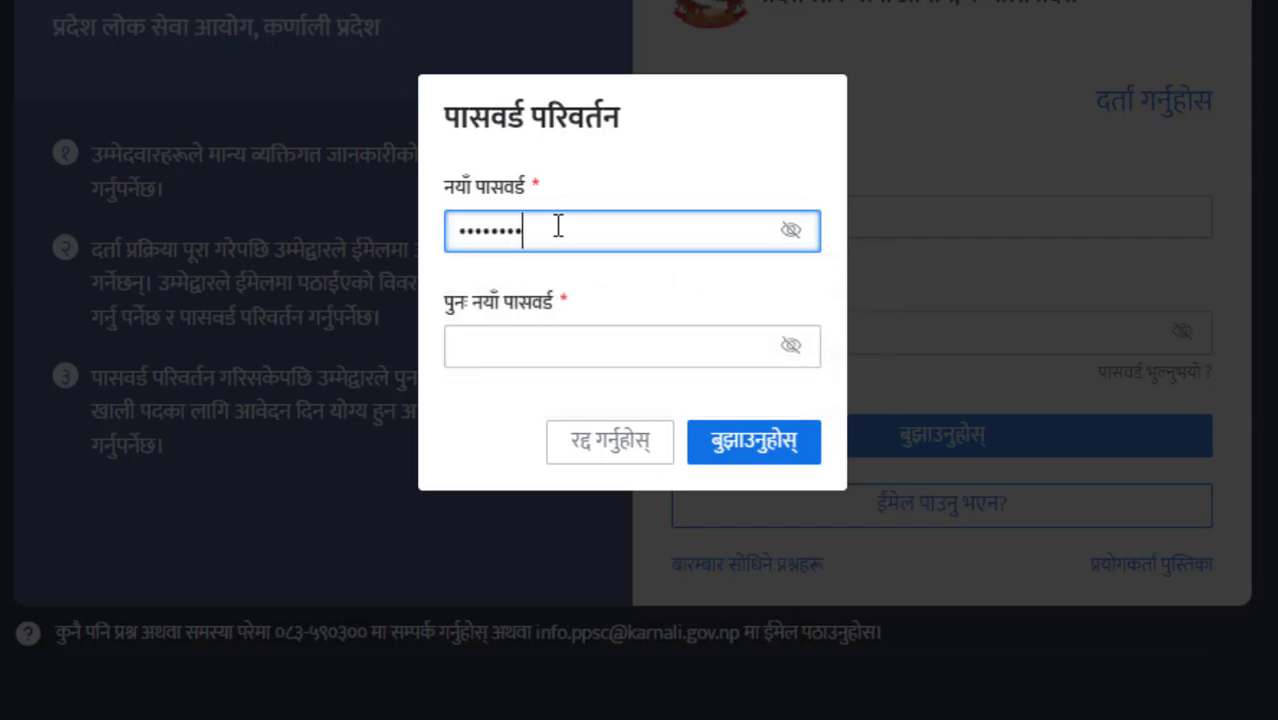
key(Tab)
text(•••••)
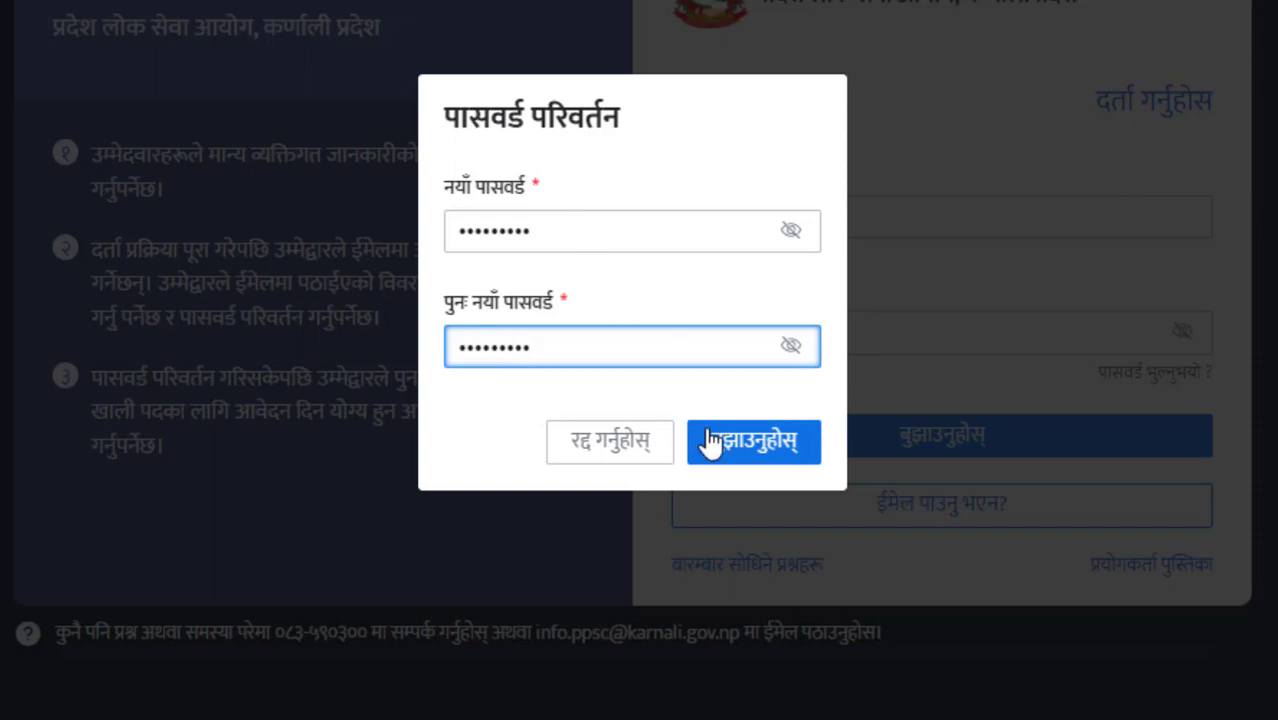
click(757, 450)
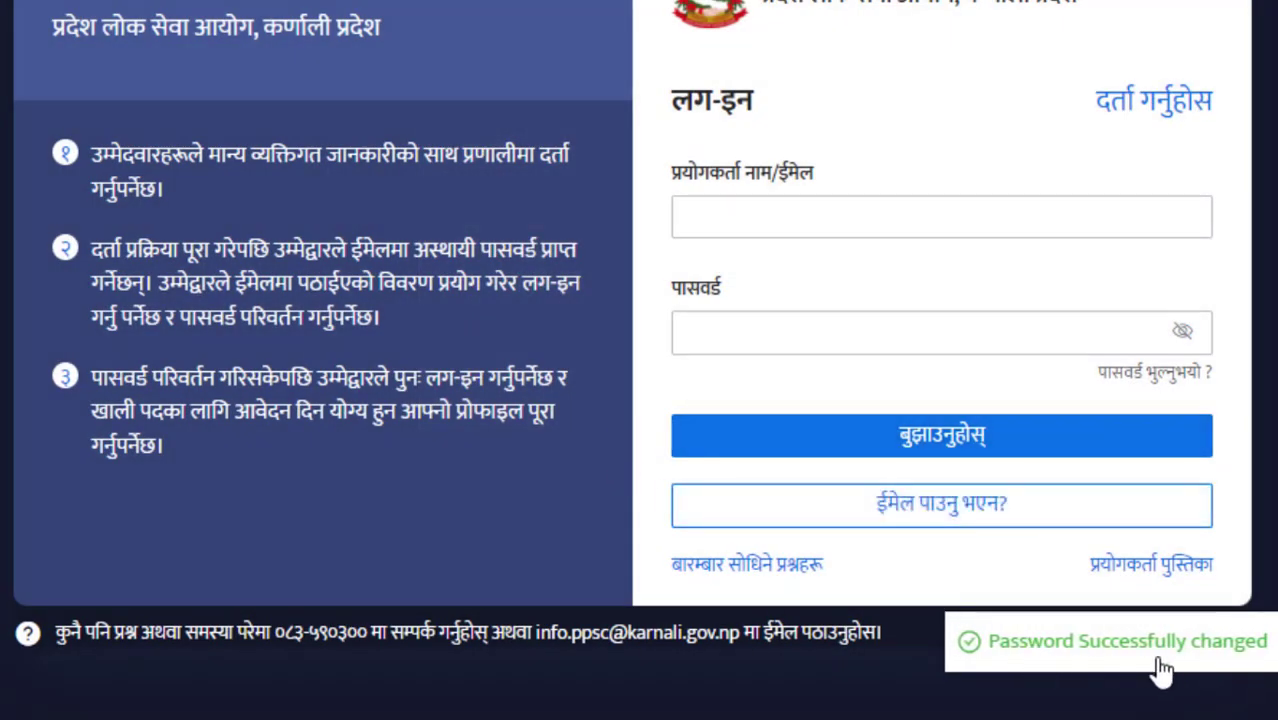
- Log in with the account username and the newly set password
click(858, 216)
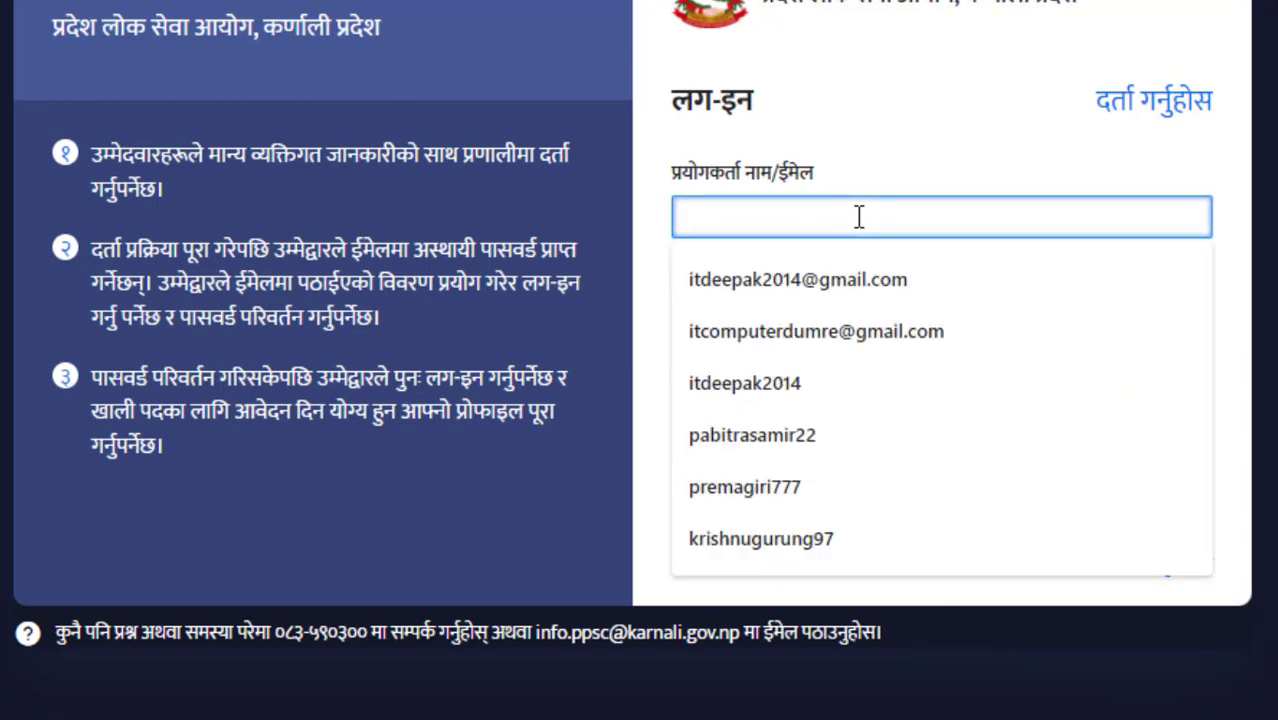
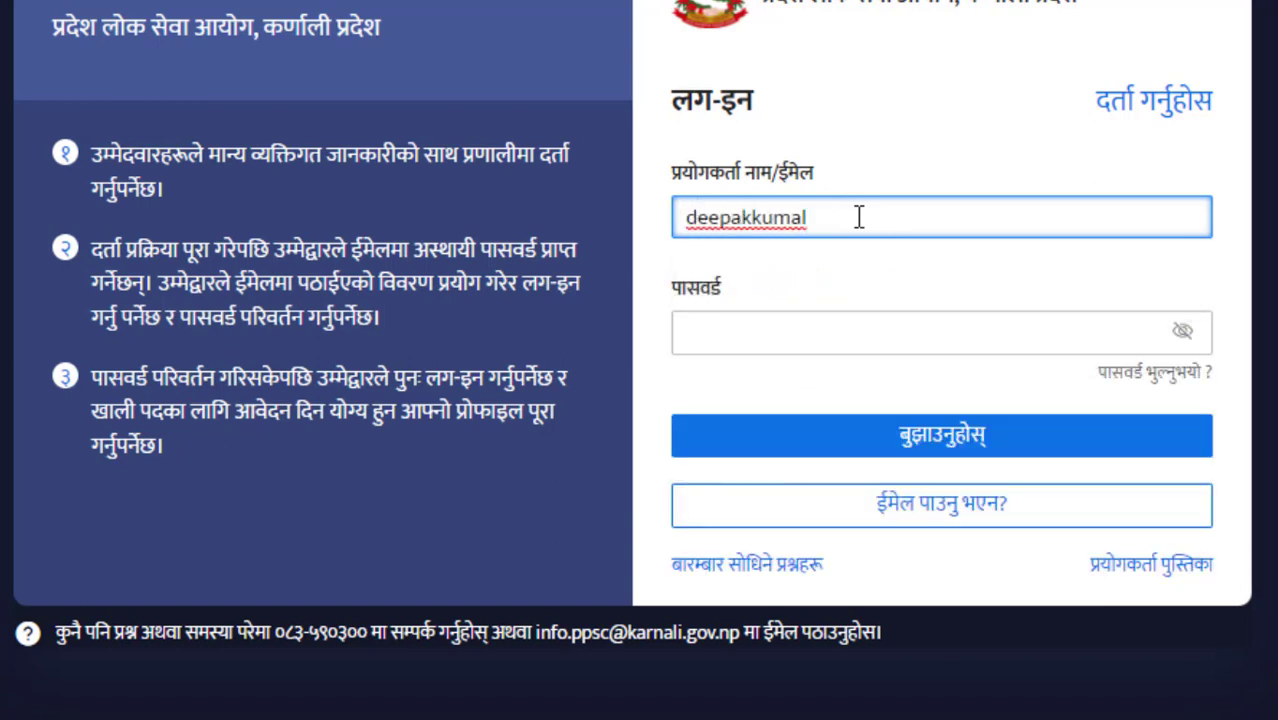
key(Tab)
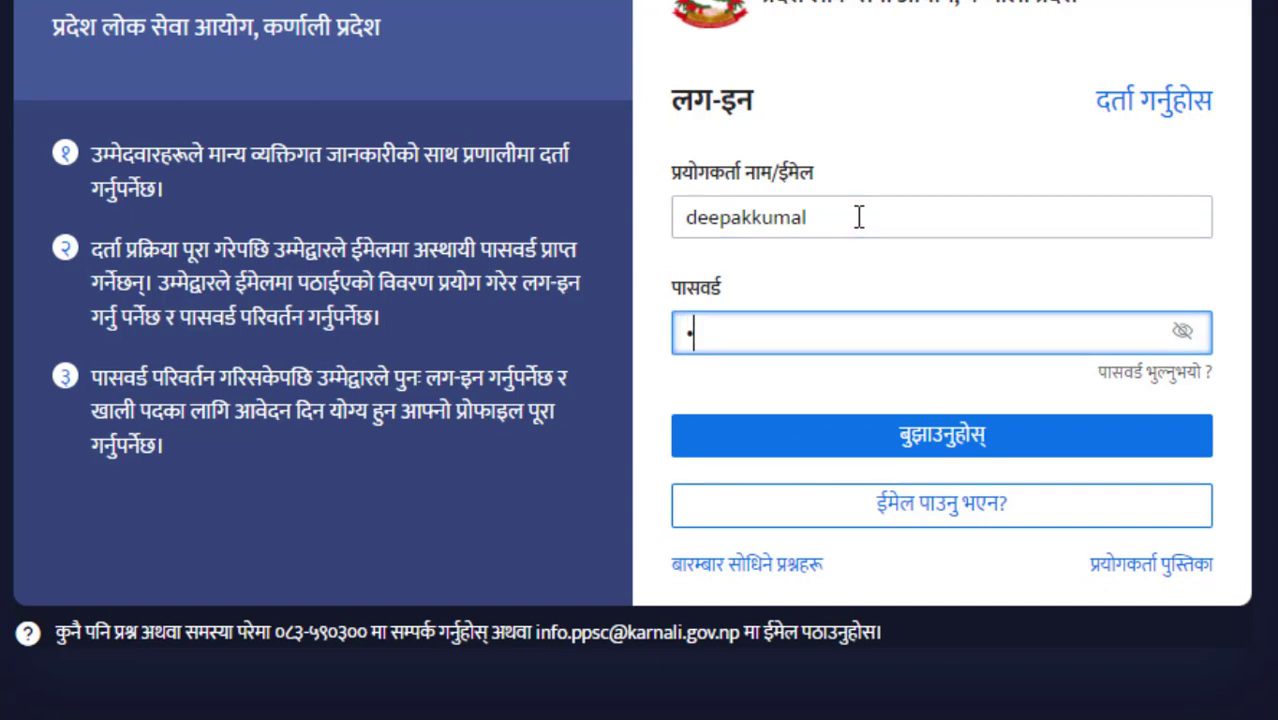
text(•••)
key(ctrl+a)
text(••)
key(ctrl+a)
text(•••••••••)
key(Return)
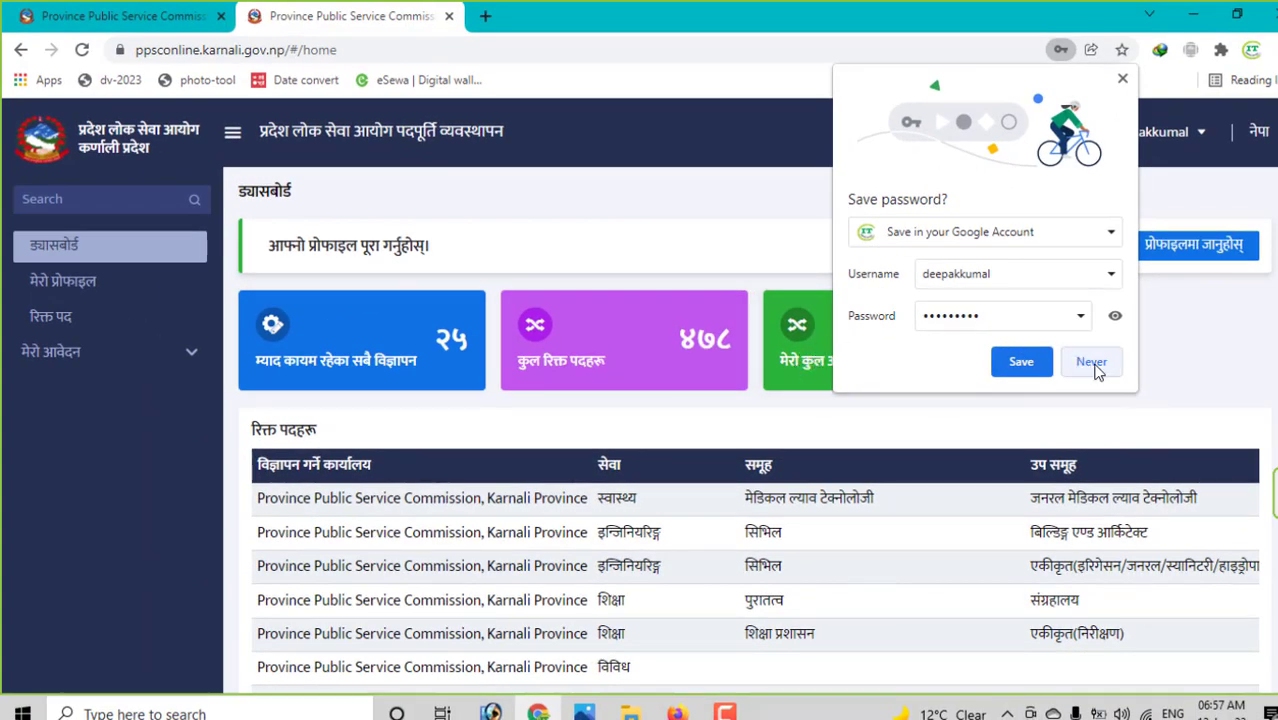
- Decline Chrome's password save and show 50 vacancies per page
click(1092, 367)
scroll(397, 390, down, 2)
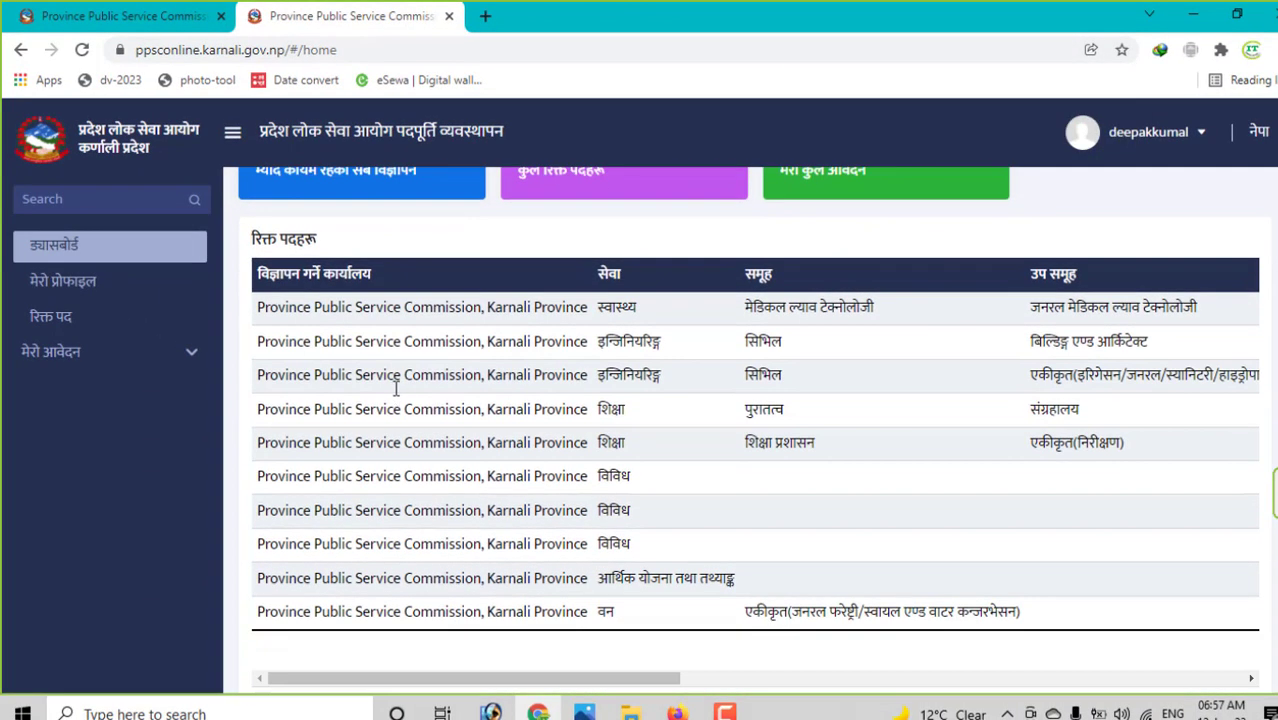
scroll(437, 357, up, 2)
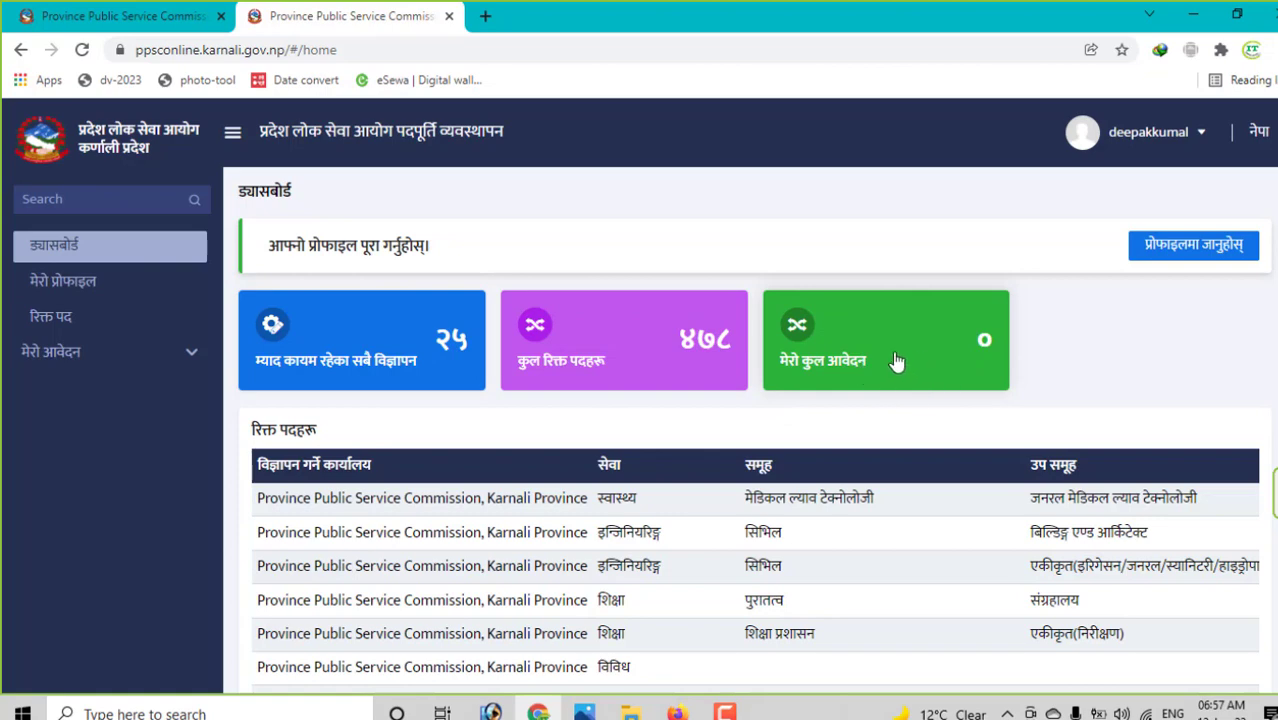
scroll(916, 362, down, 3)
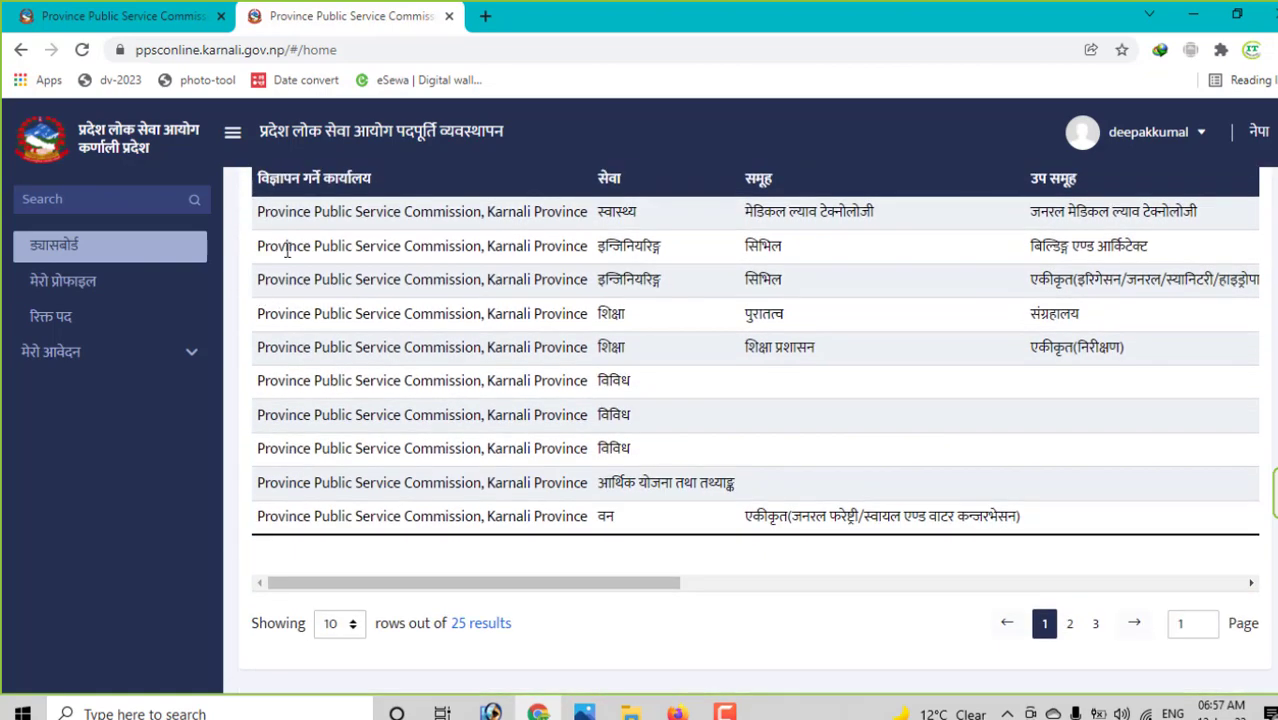
click(350, 628)
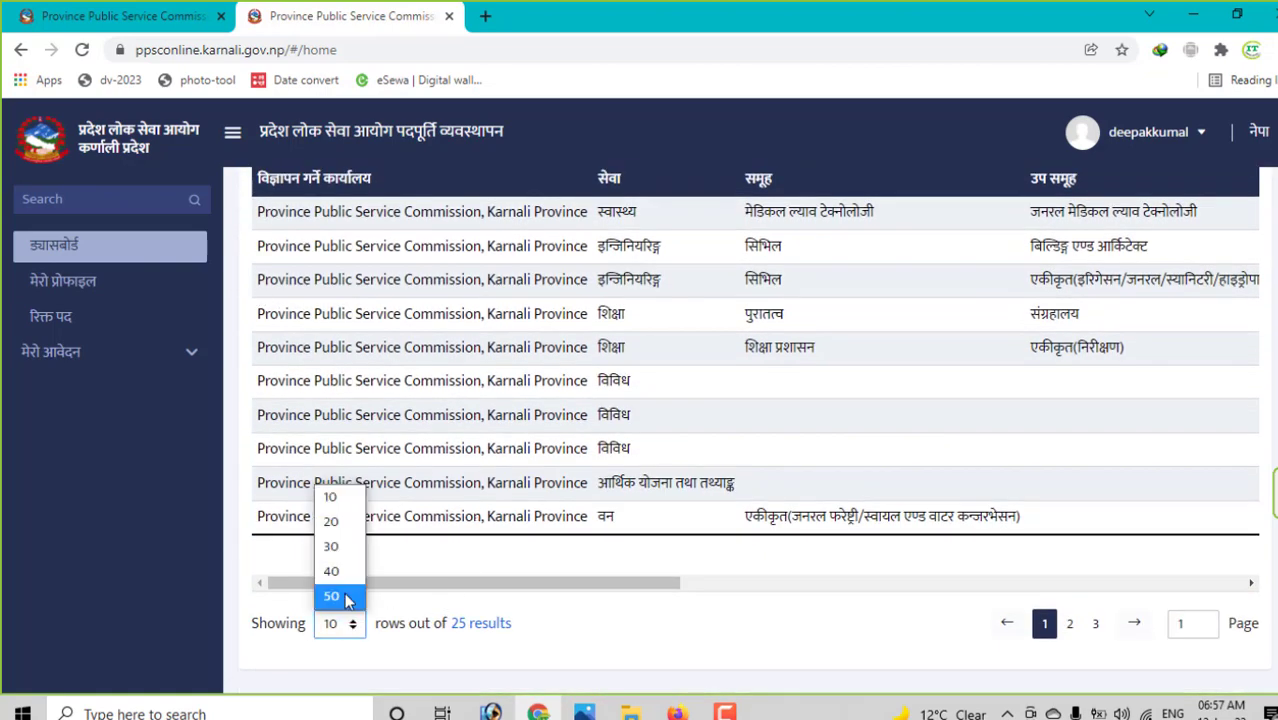
click(340, 597)
- Review the 25-vacancy table and expand the मेरो आवेदन sidebar options
scroll(619, 615, down, 2)
scroll(619, 615, down, 2)
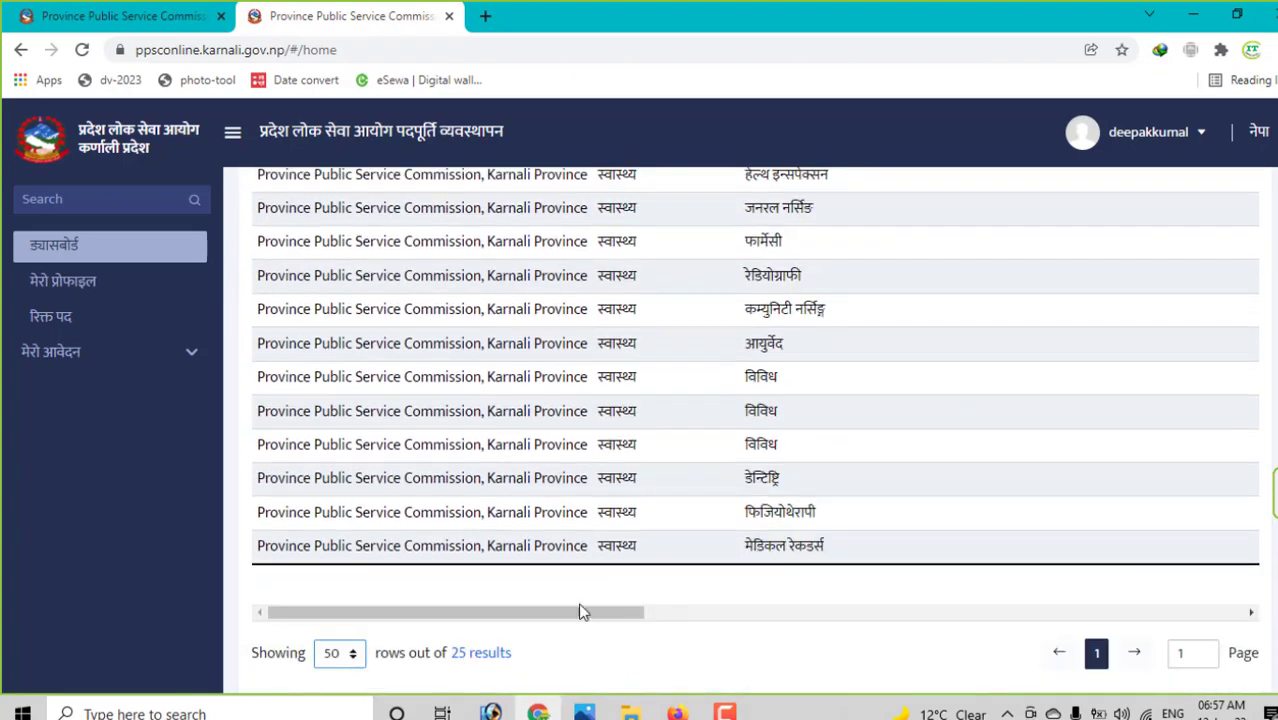
scroll(538, 595, up, 2)
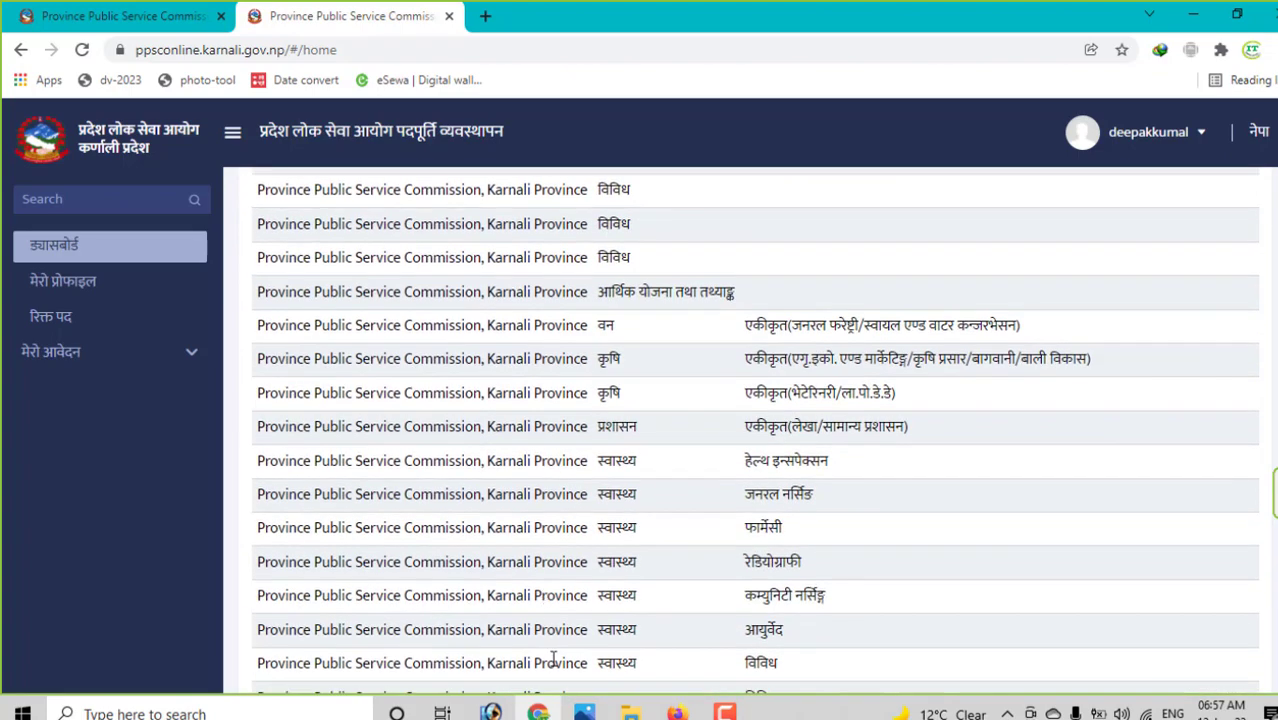
scroll(553, 658, down, 3)
drag(520, 613, 1153, 571)
scroll(1143, 518, up, 5)
scroll(1143, 518, up, 1)
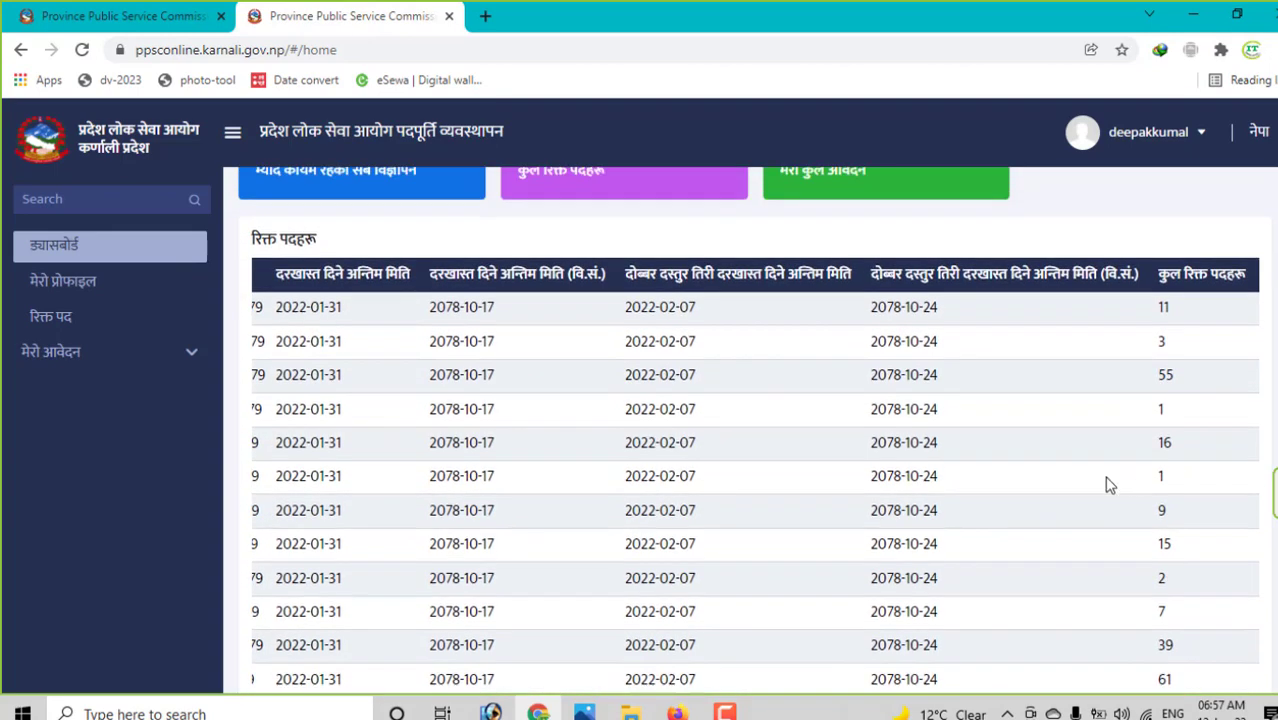
drag(1138, 354, 1160, 690)
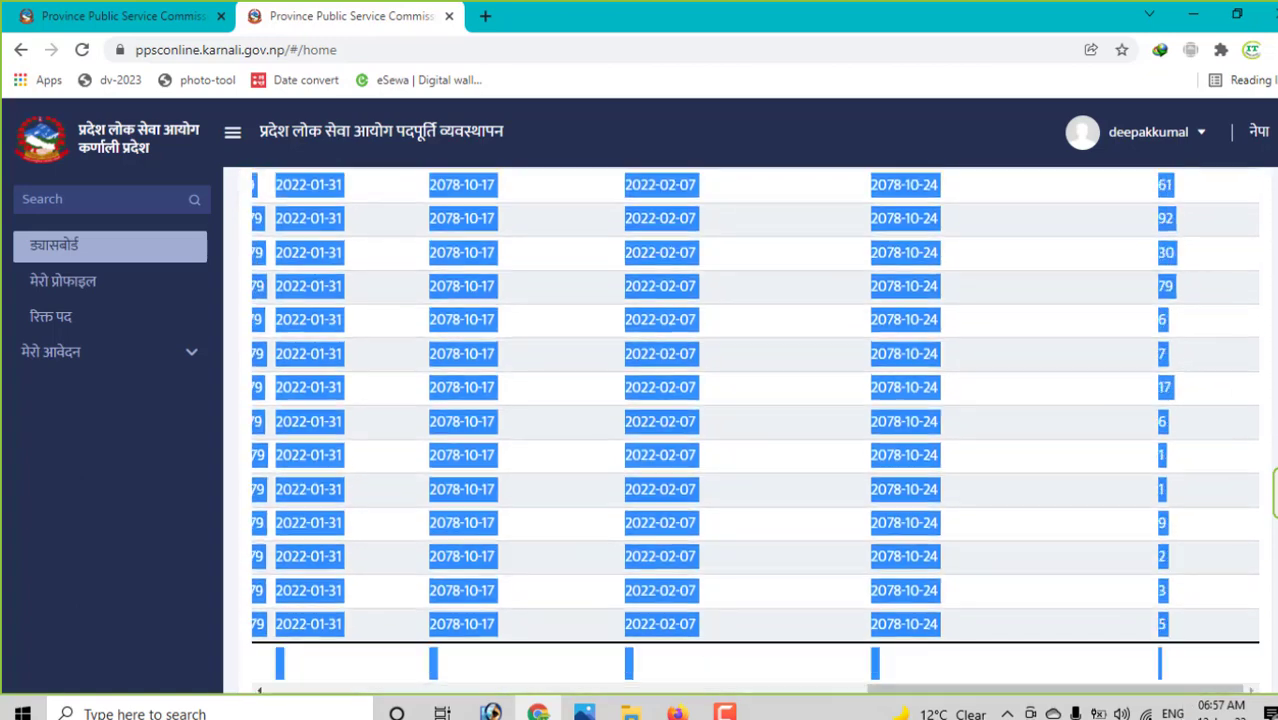
click(929, 412)
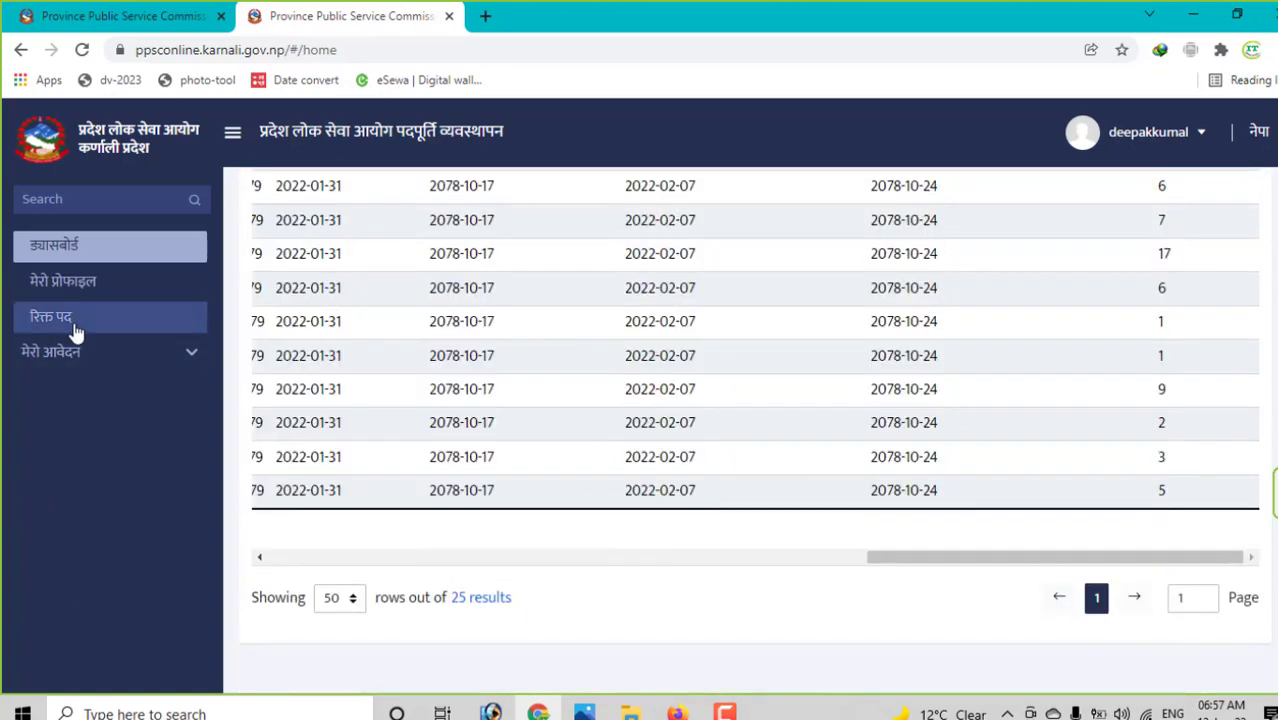
click(123, 352)
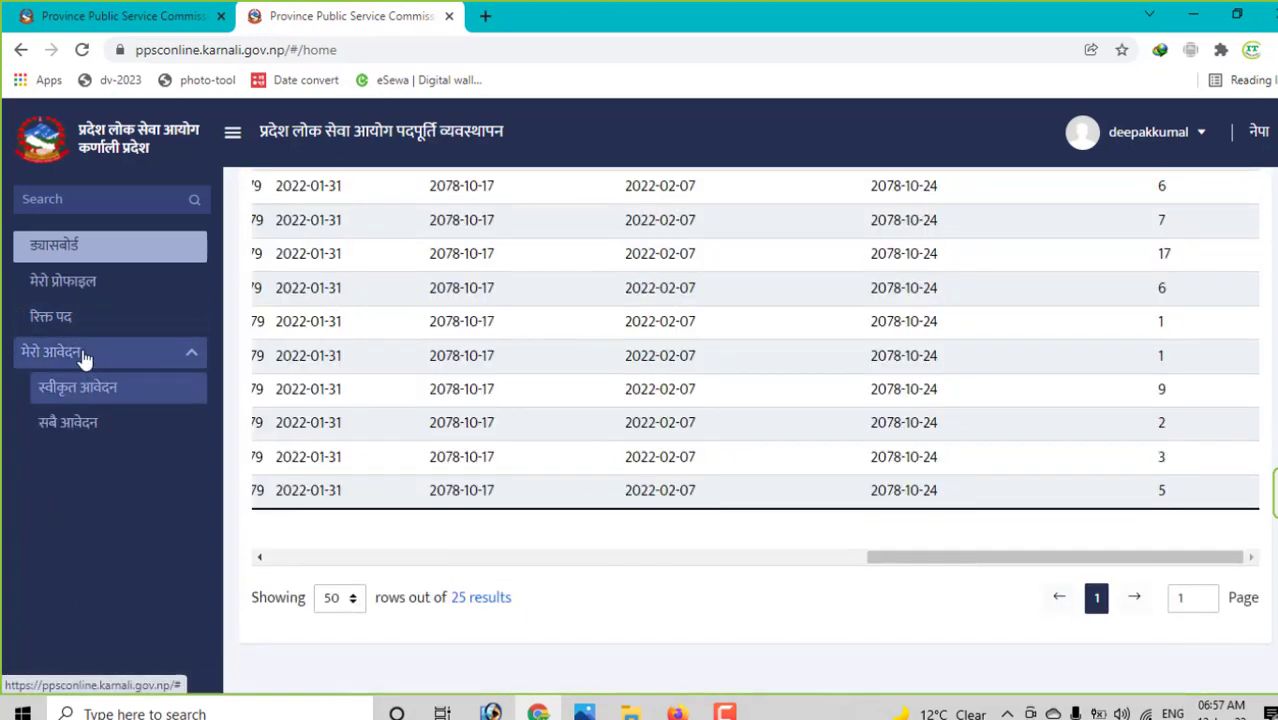
- Enter the applicant's Nepali first name and surname in the personal details form
click(50, 281)
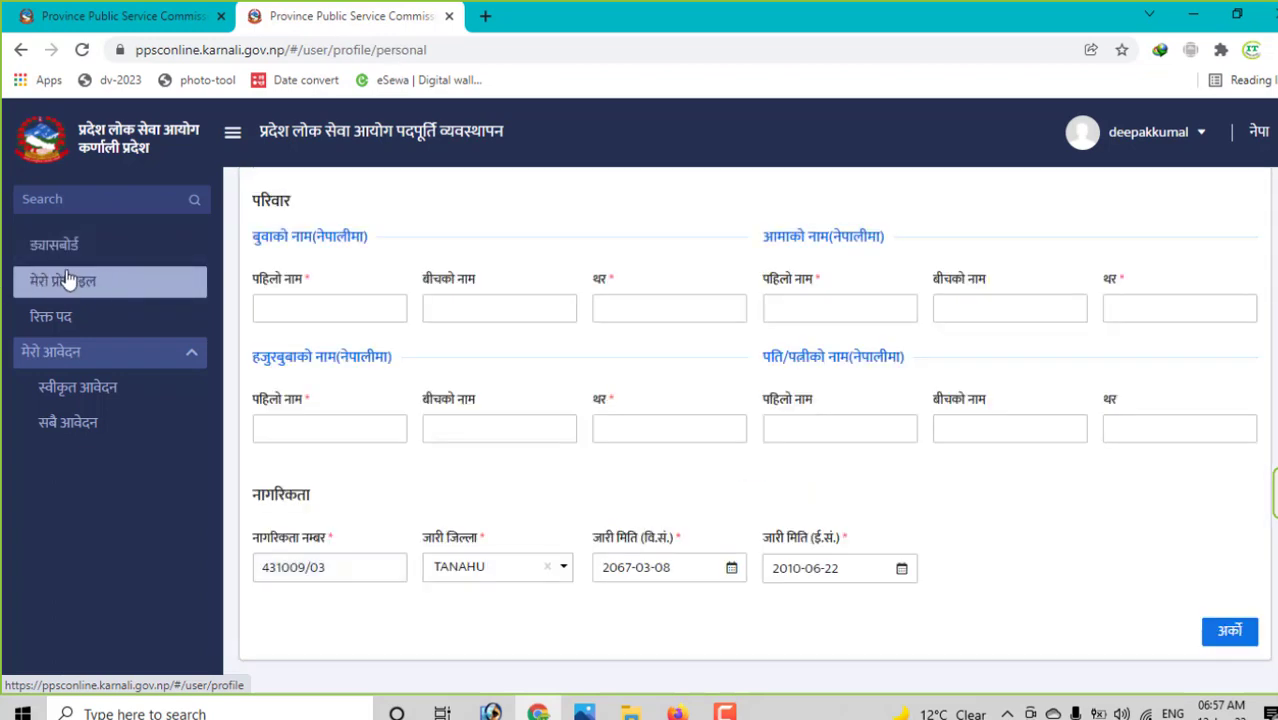
scroll(50, 287, up, 3)
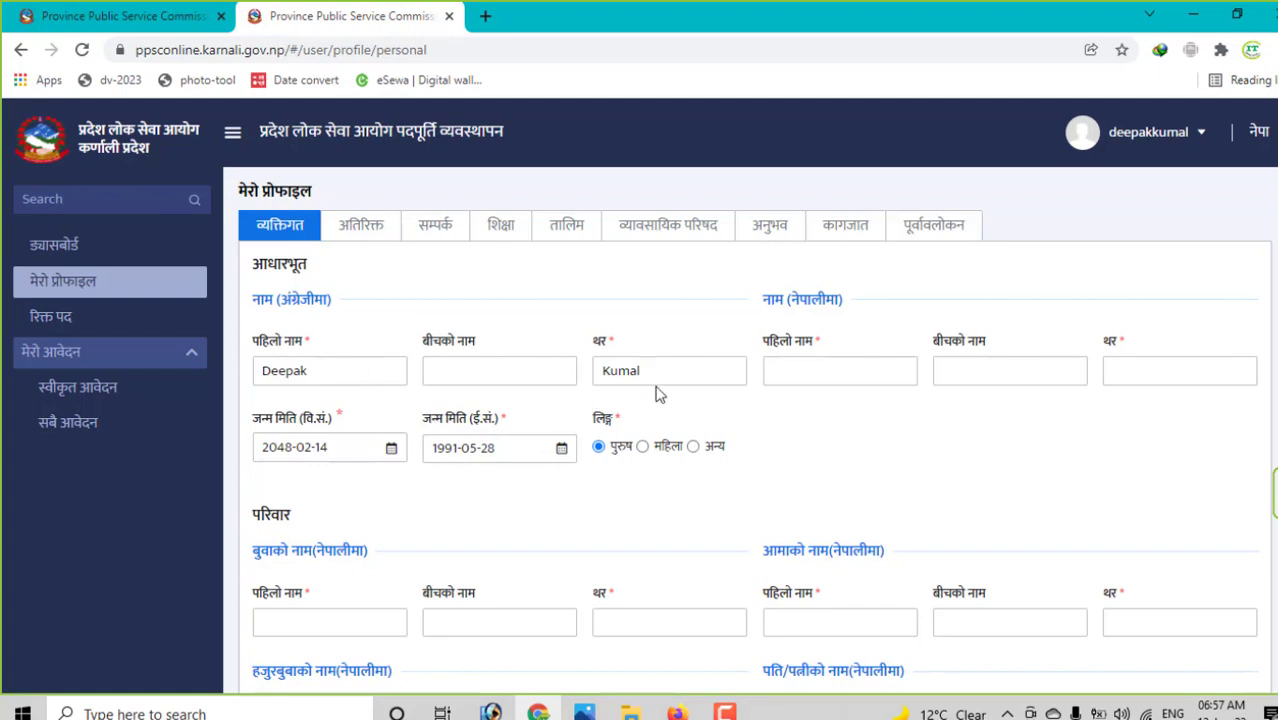
click(850, 364)
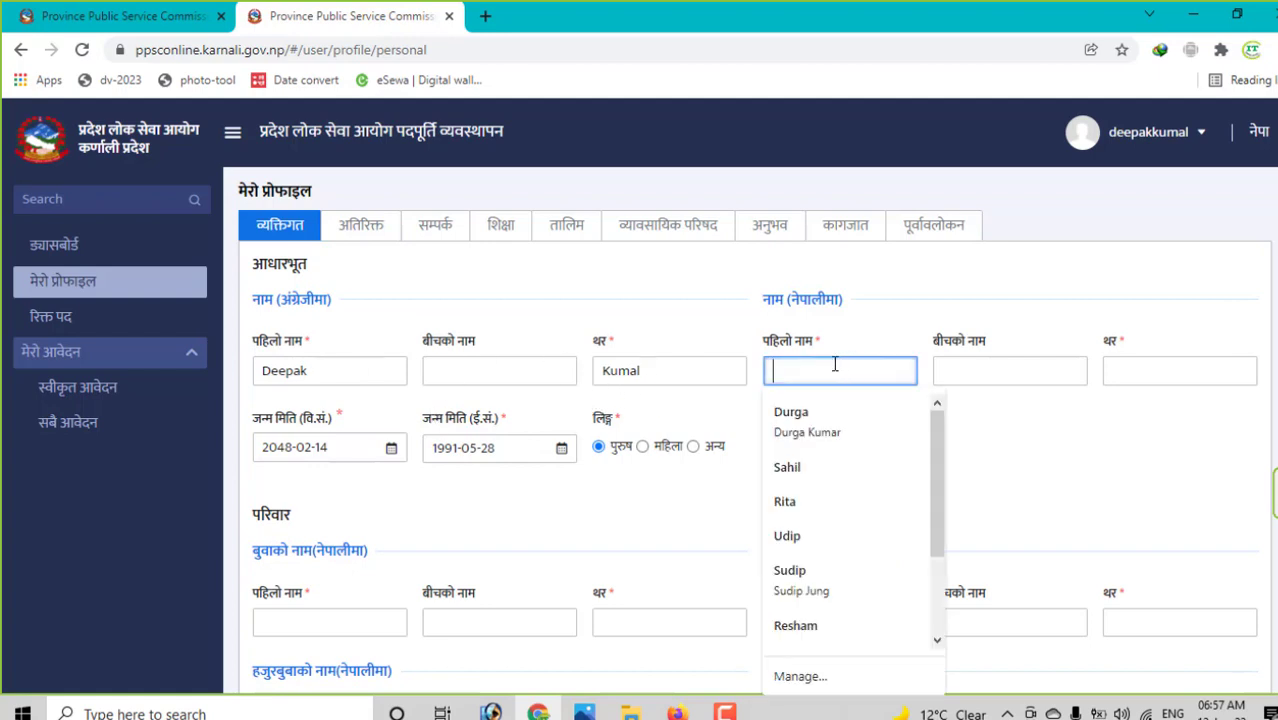
key(BackSpace)
key(BackSpace)
key(BackSpace)
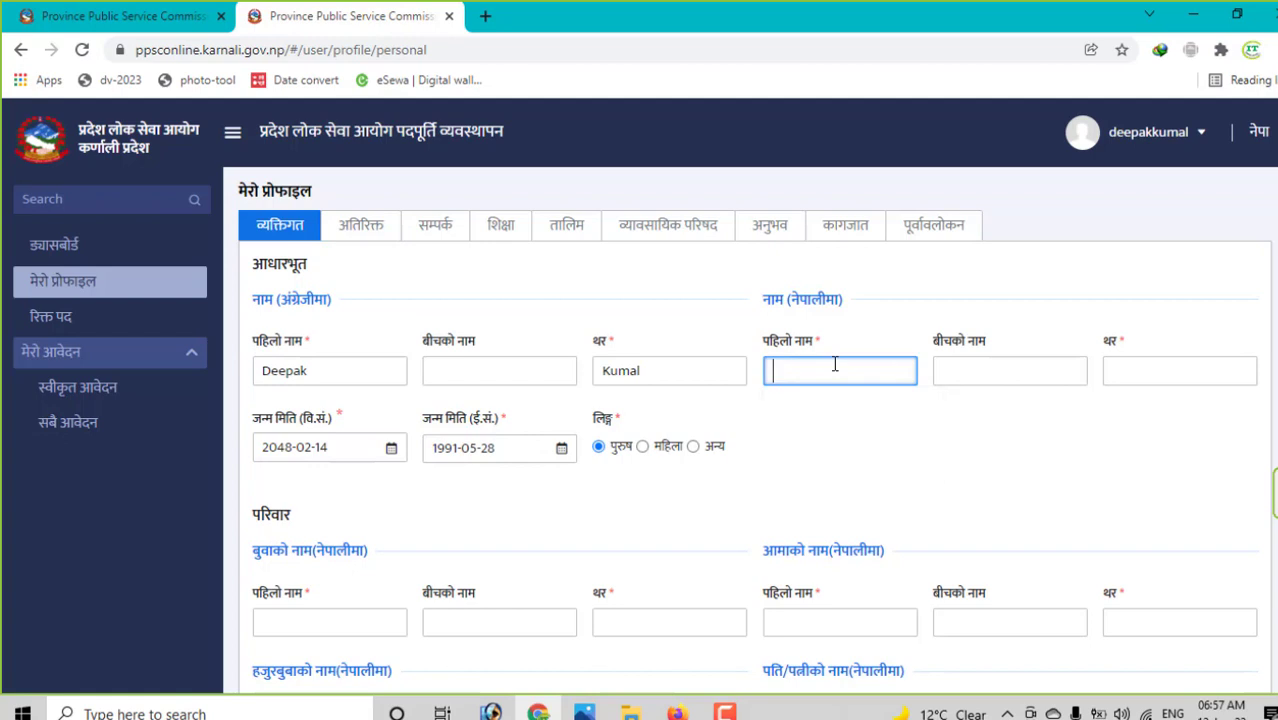
key(Tab)
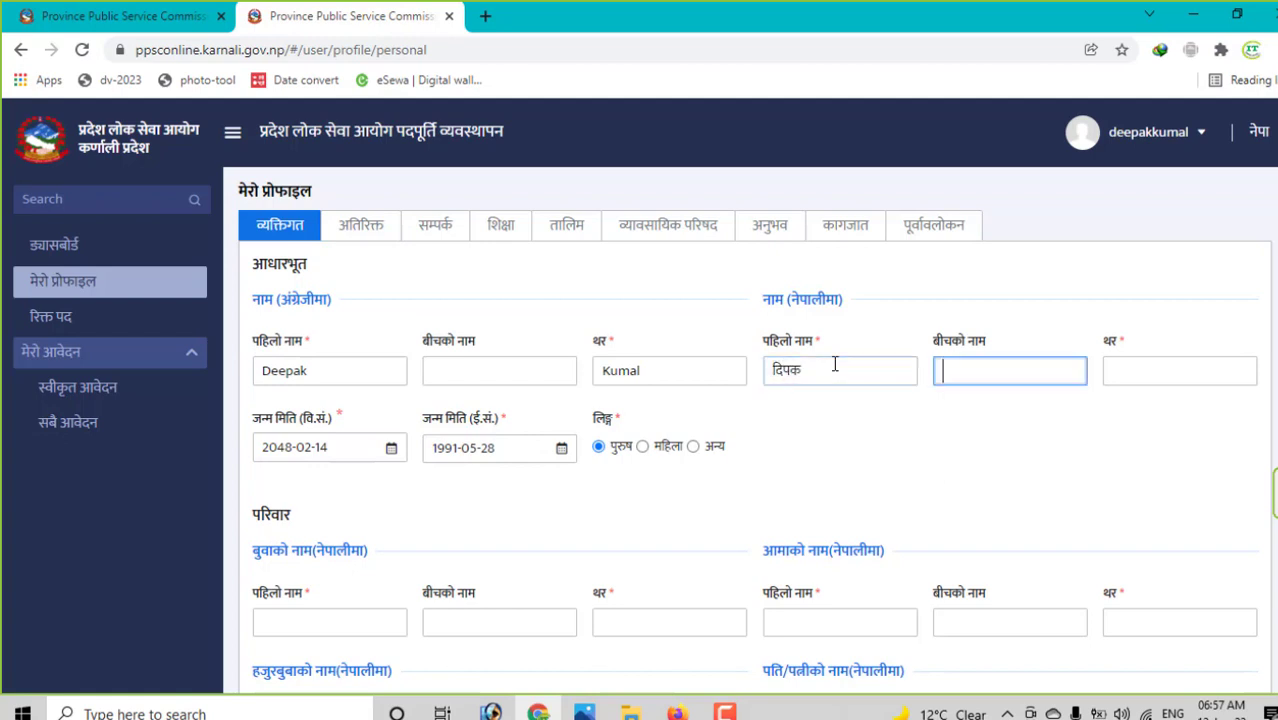
key(Tab)
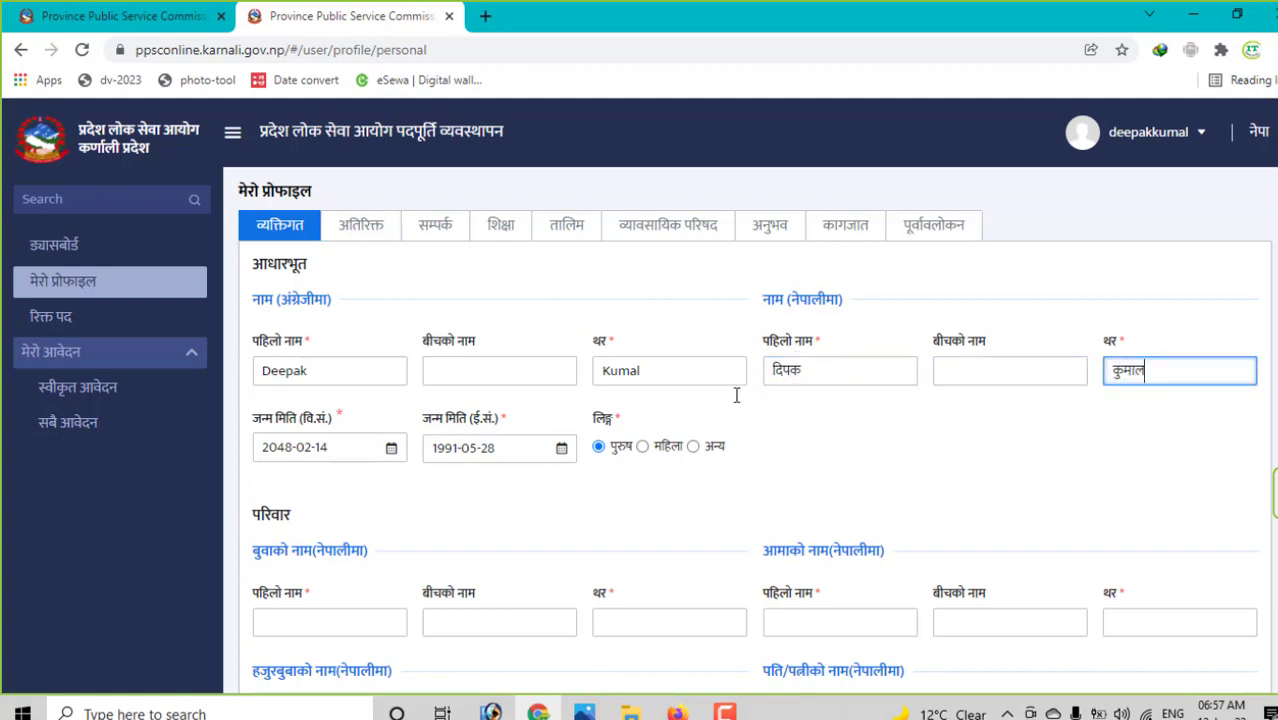
- Fill in the father's first, middle and surname and the mother's surname
scroll(440, 503, down, 1)
click(333, 530)
scroll(359, 521, down, 2)
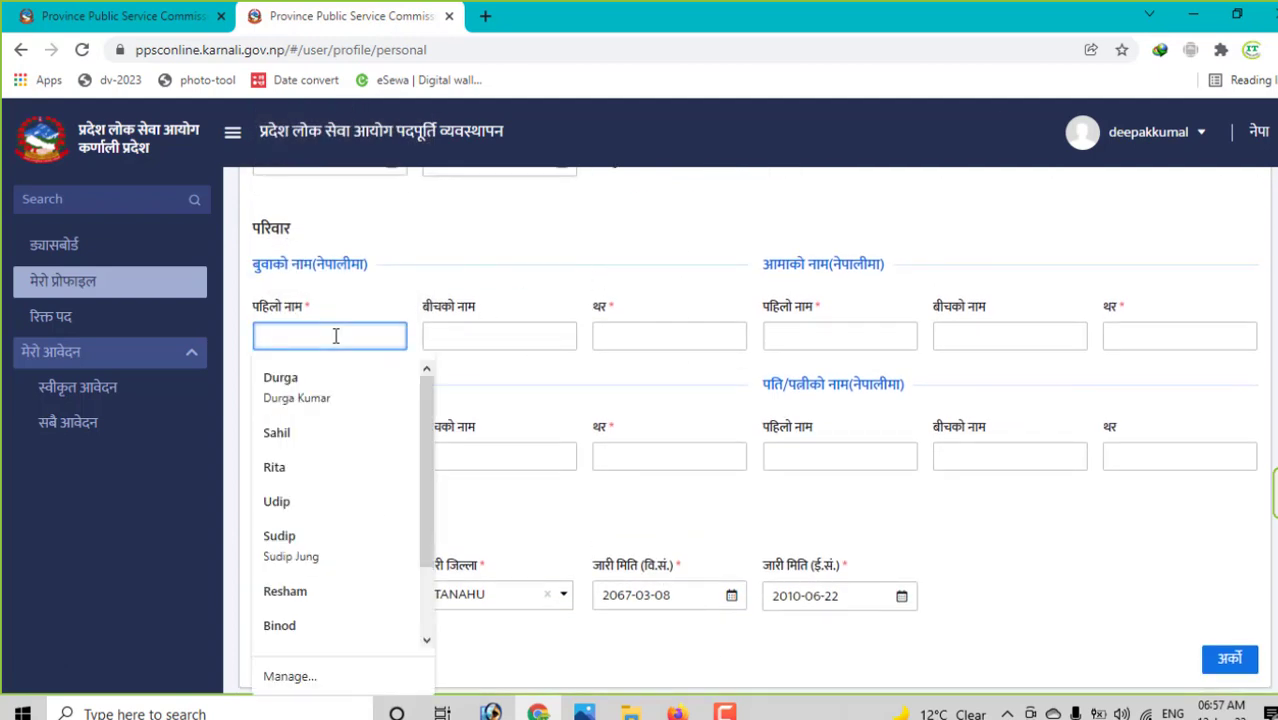
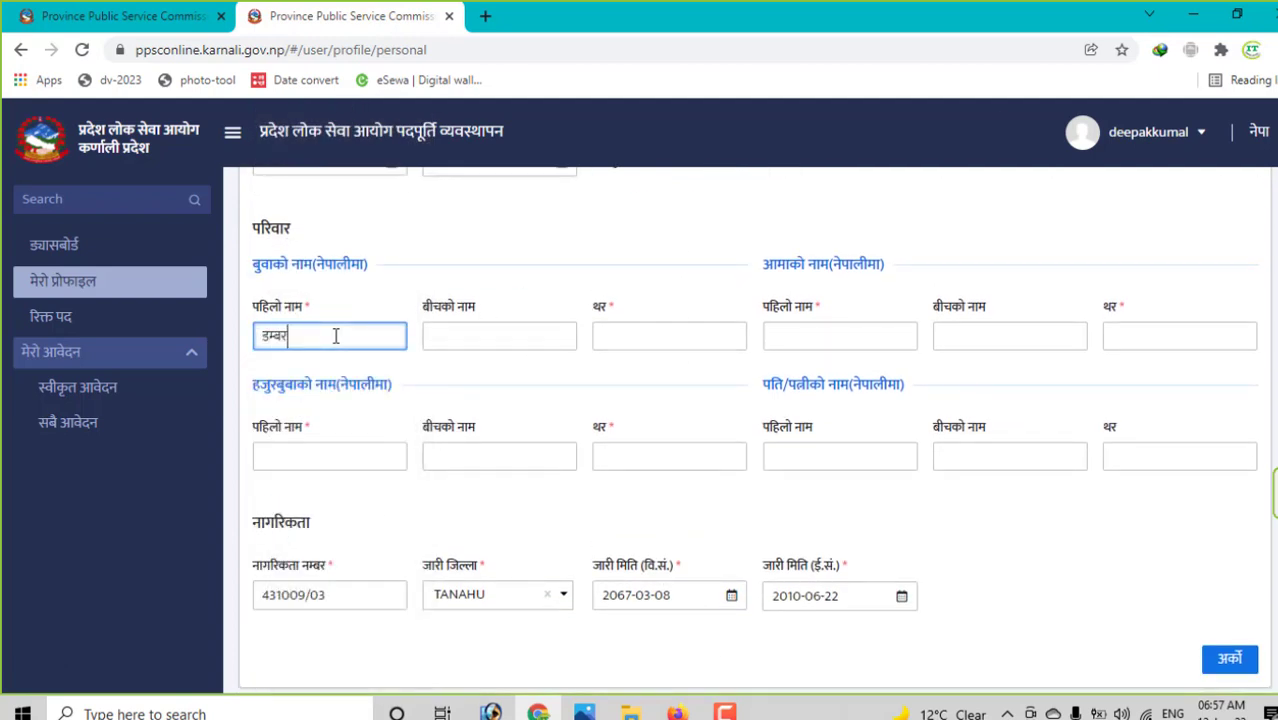
key(Tab)
key(Tab)
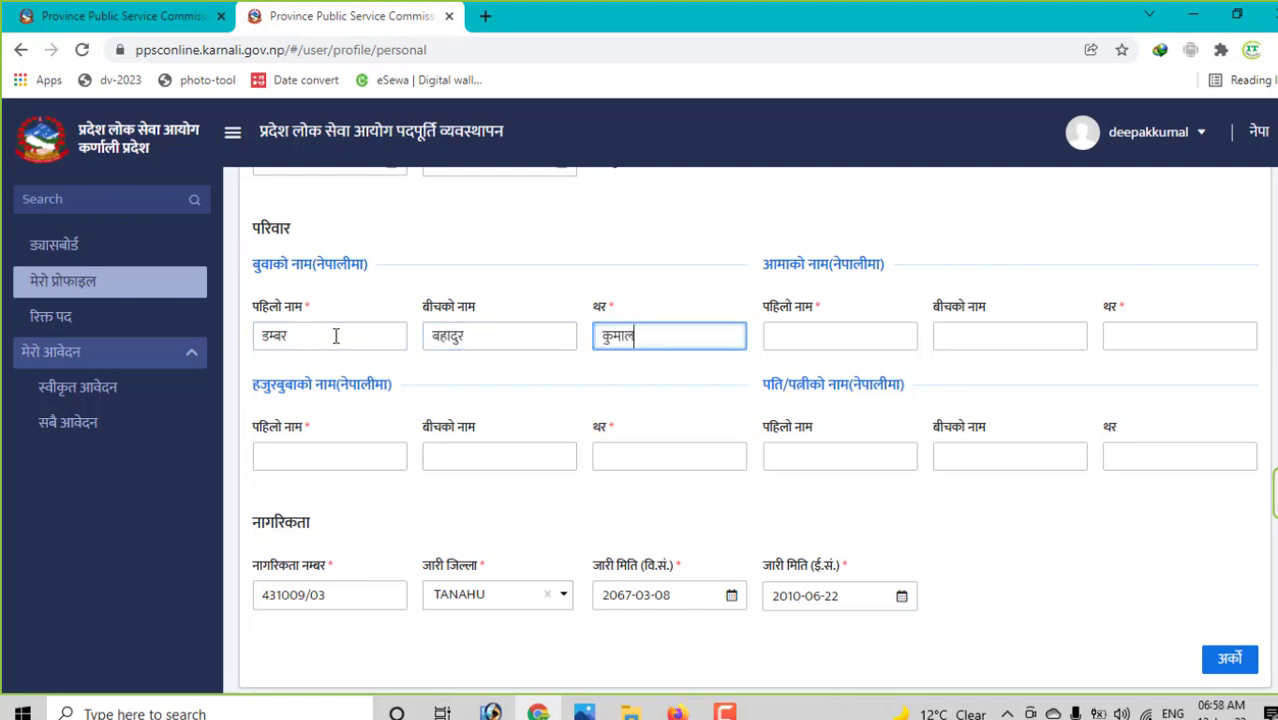
key(Tab)
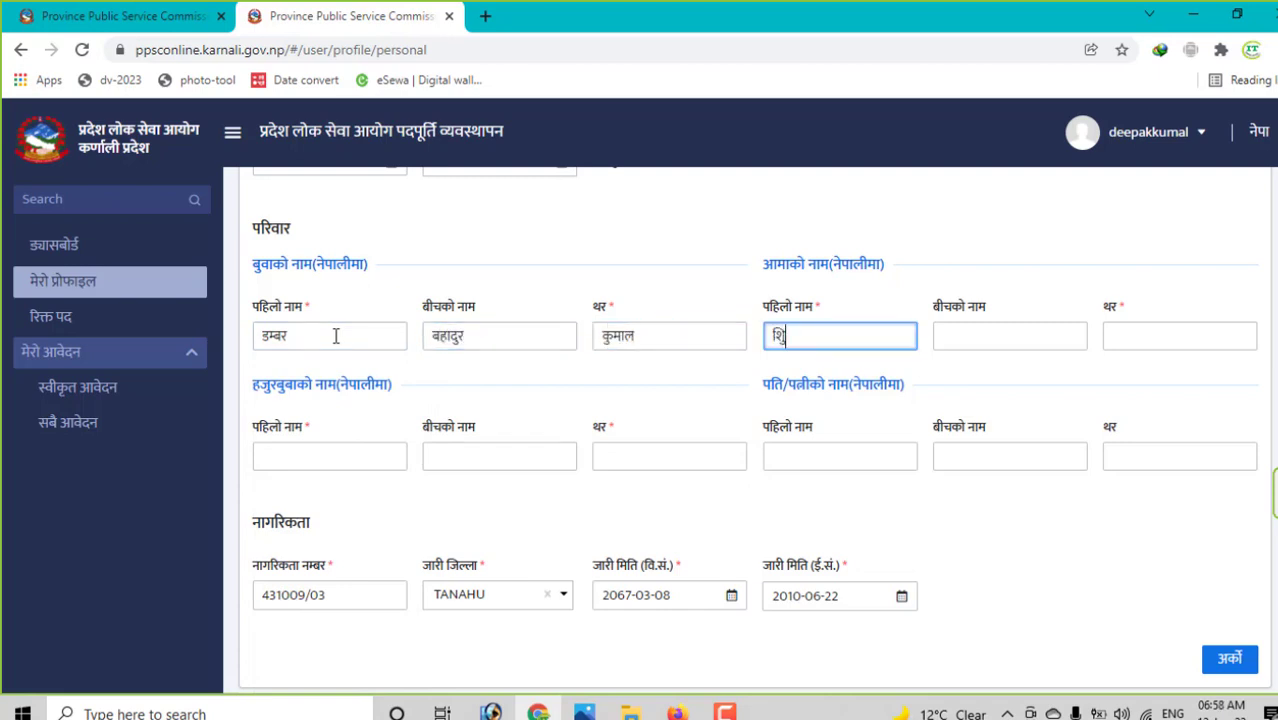
key(Tab)
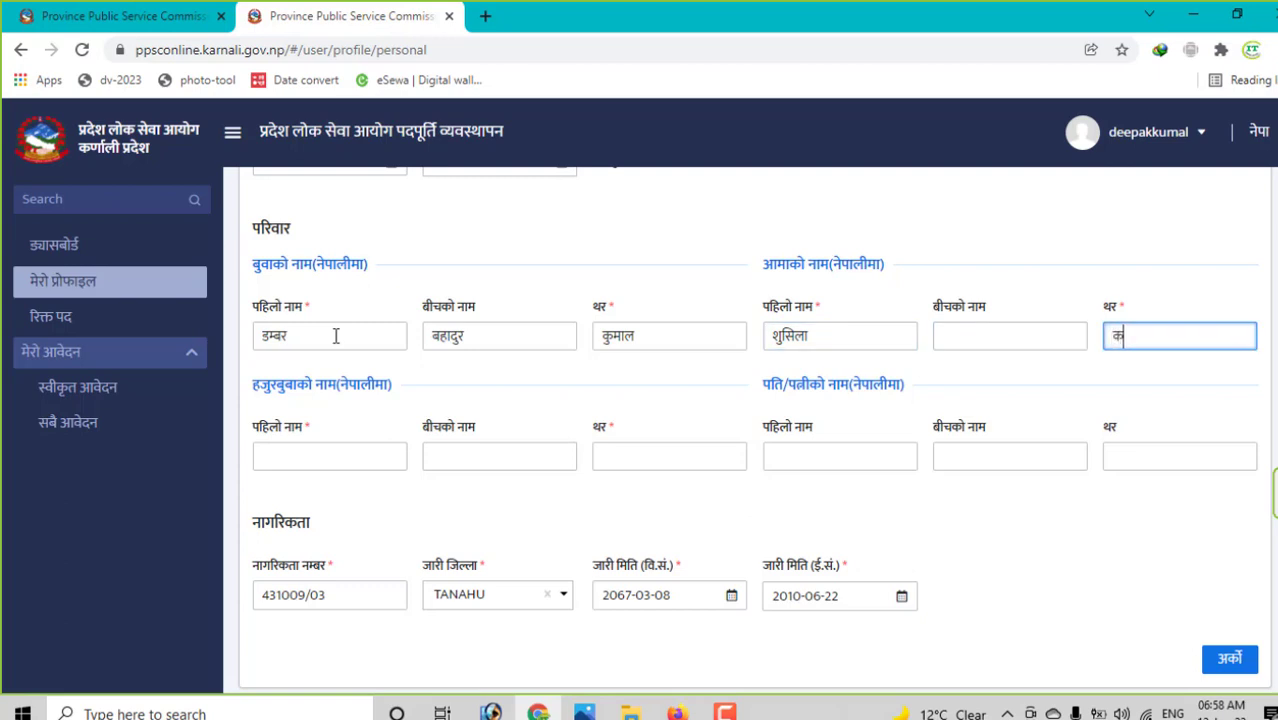
- Enter the grandfather's name and save the personal details
key(Tab)
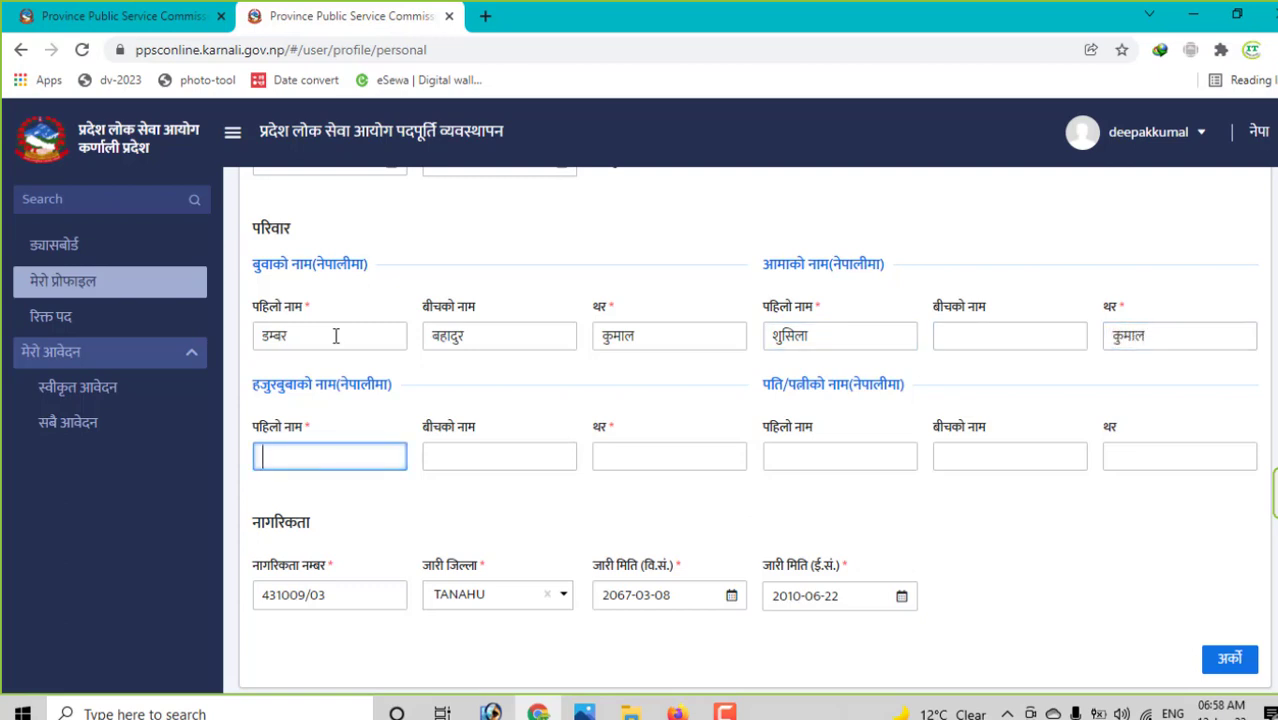
text(राम बहादु)
key(Tab)
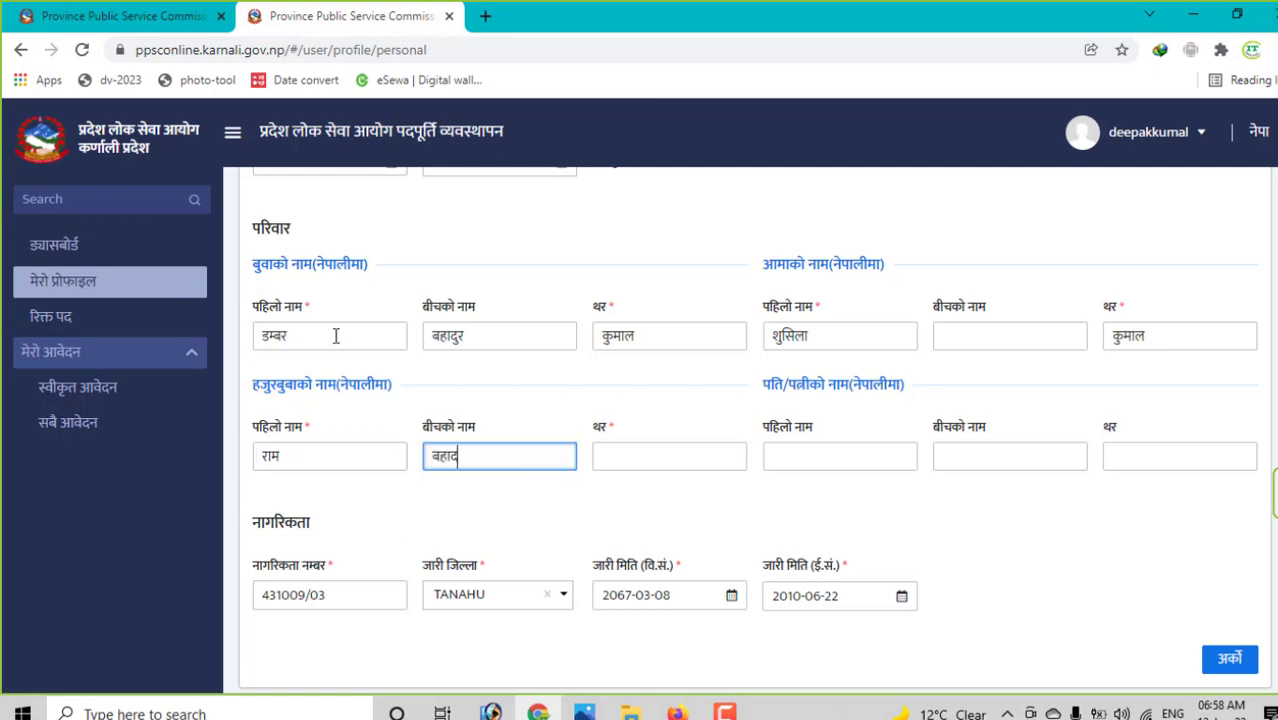
key(Tab)
key(Tab)
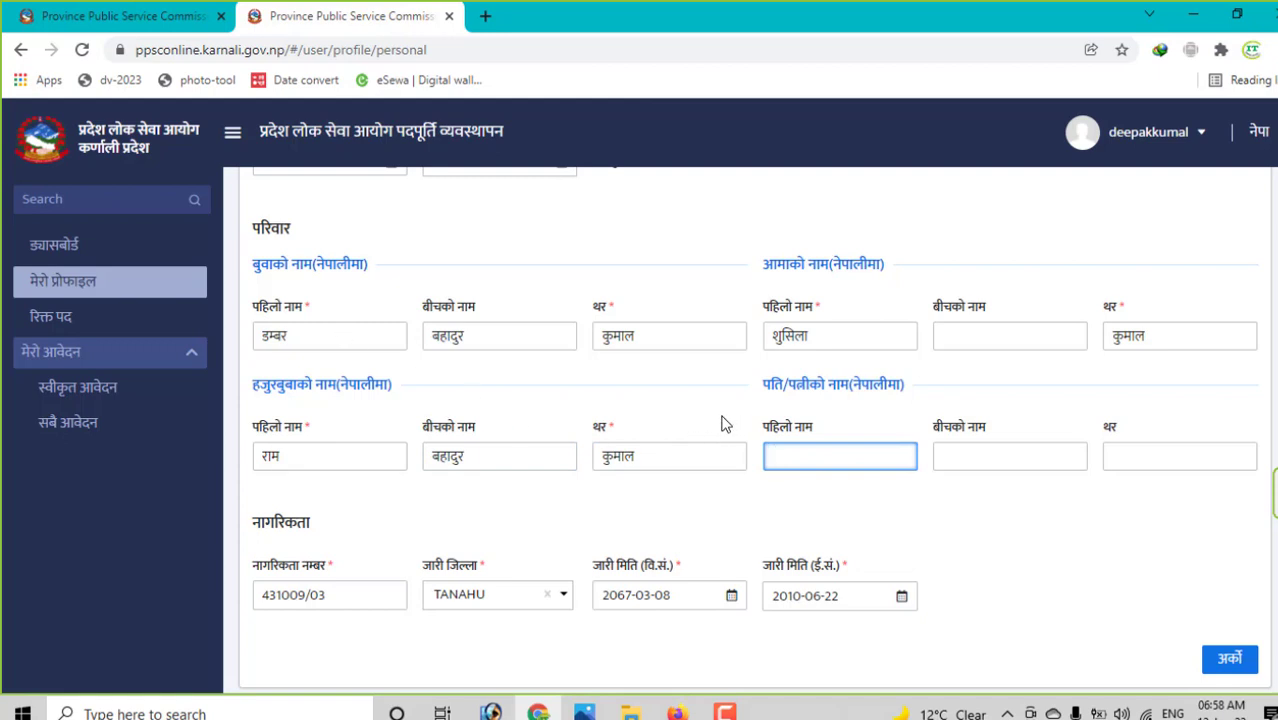
click(1229, 658)
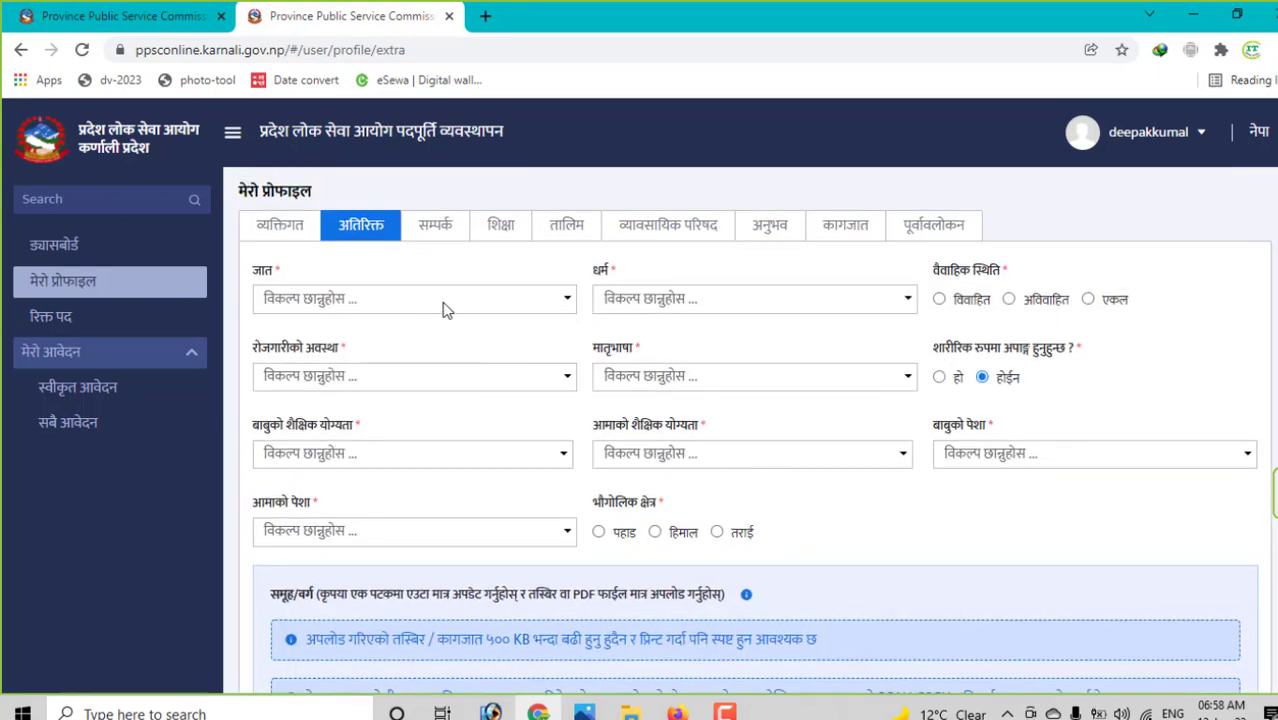
- Set caste to आदिवासी/जनजाति, religion to हिन्दु, and marital status to अविवाहित
click(444, 306)
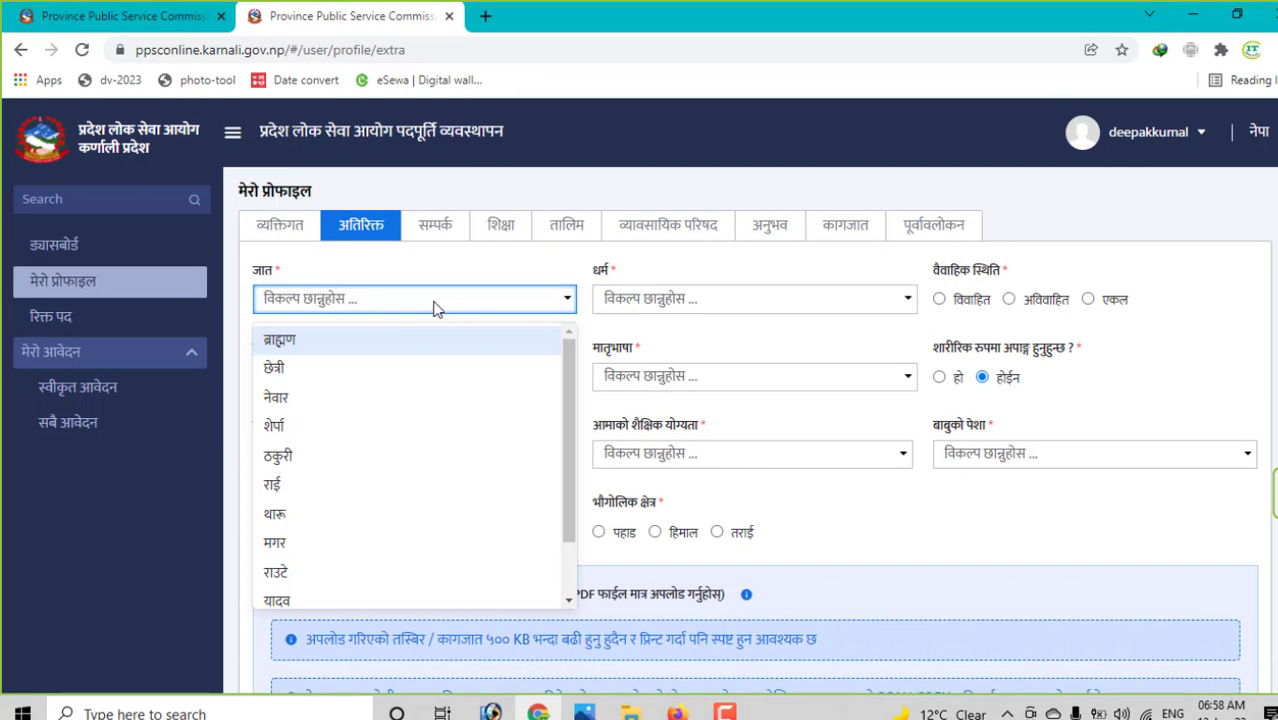
scroll(385, 505, down, 2)
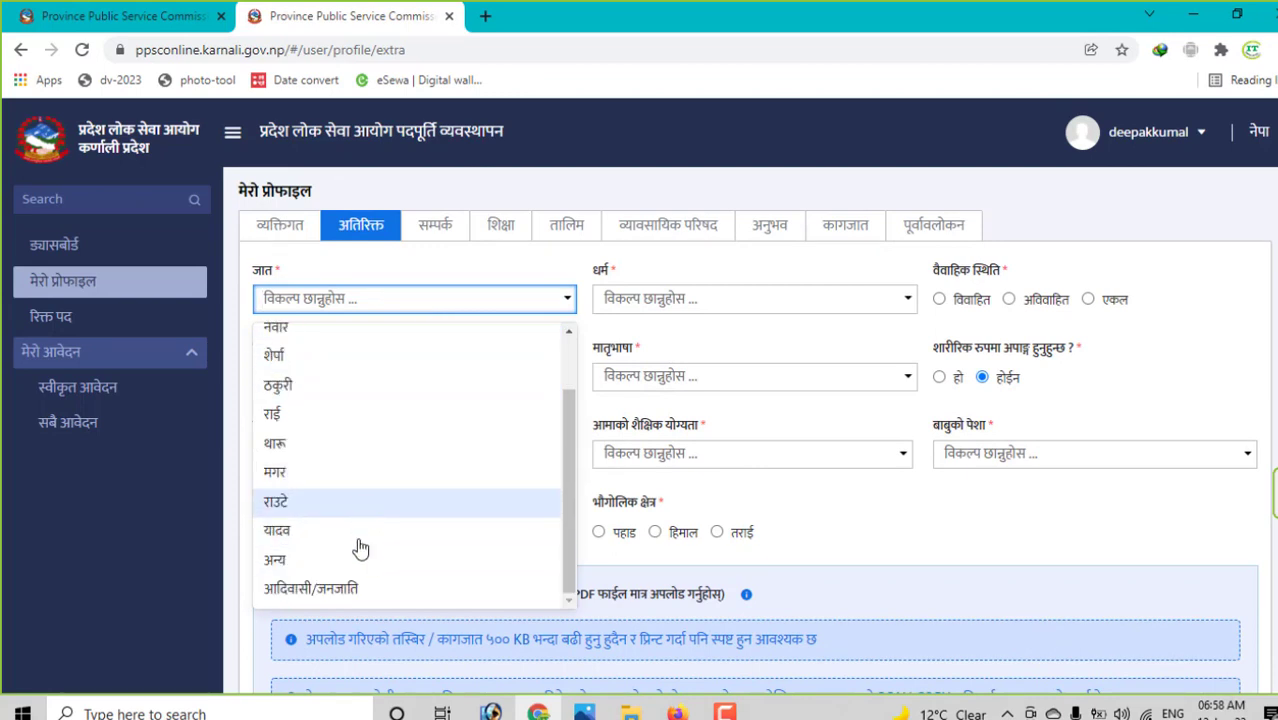
click(330, 589)
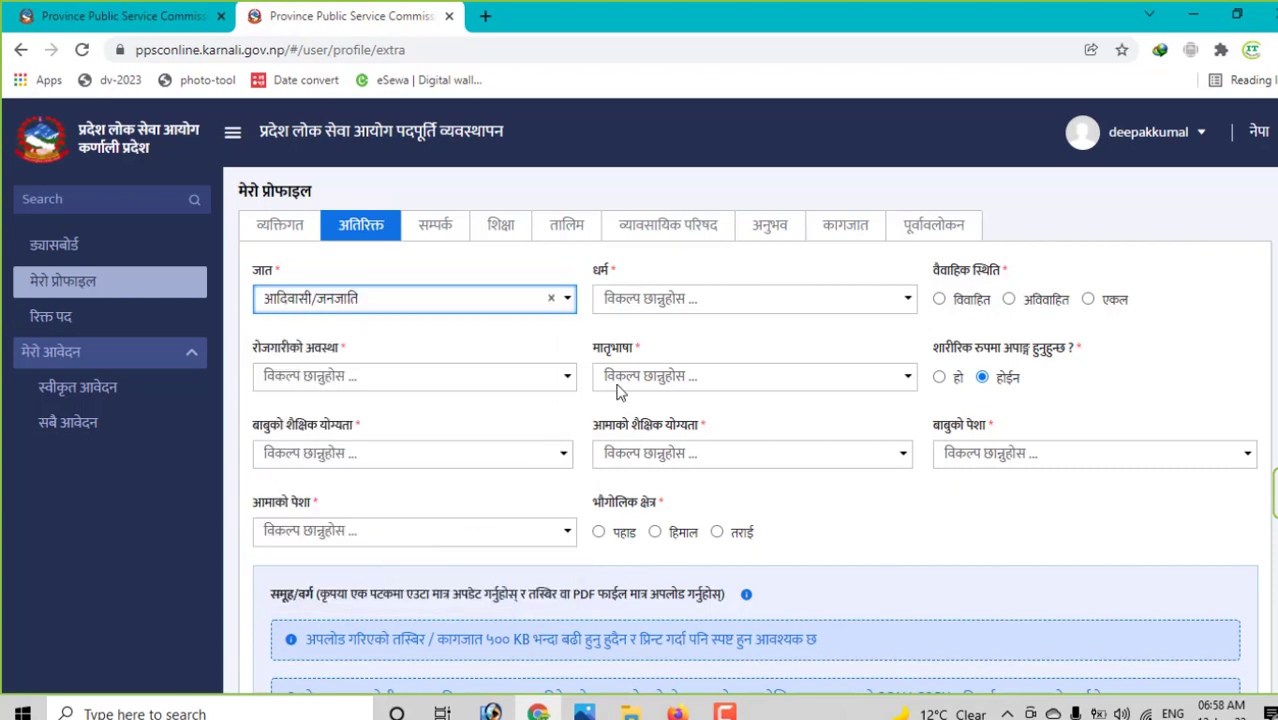
click(698, 302)
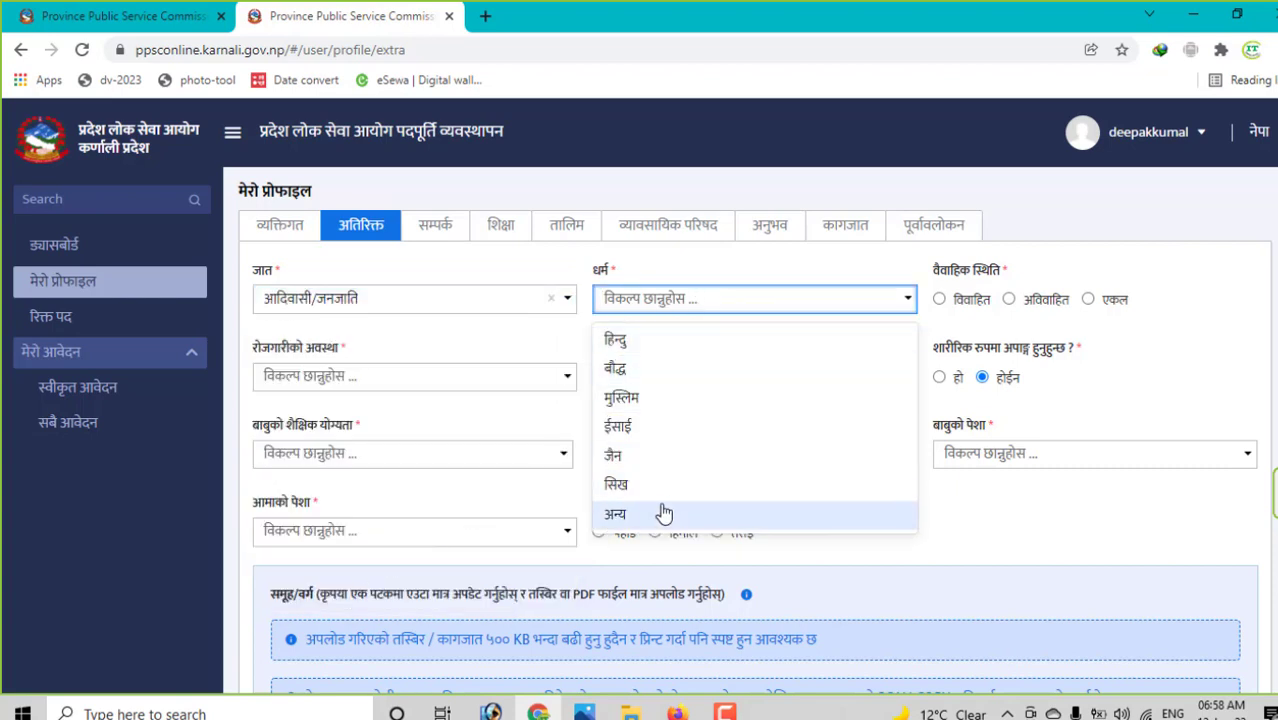
click(657, 341)
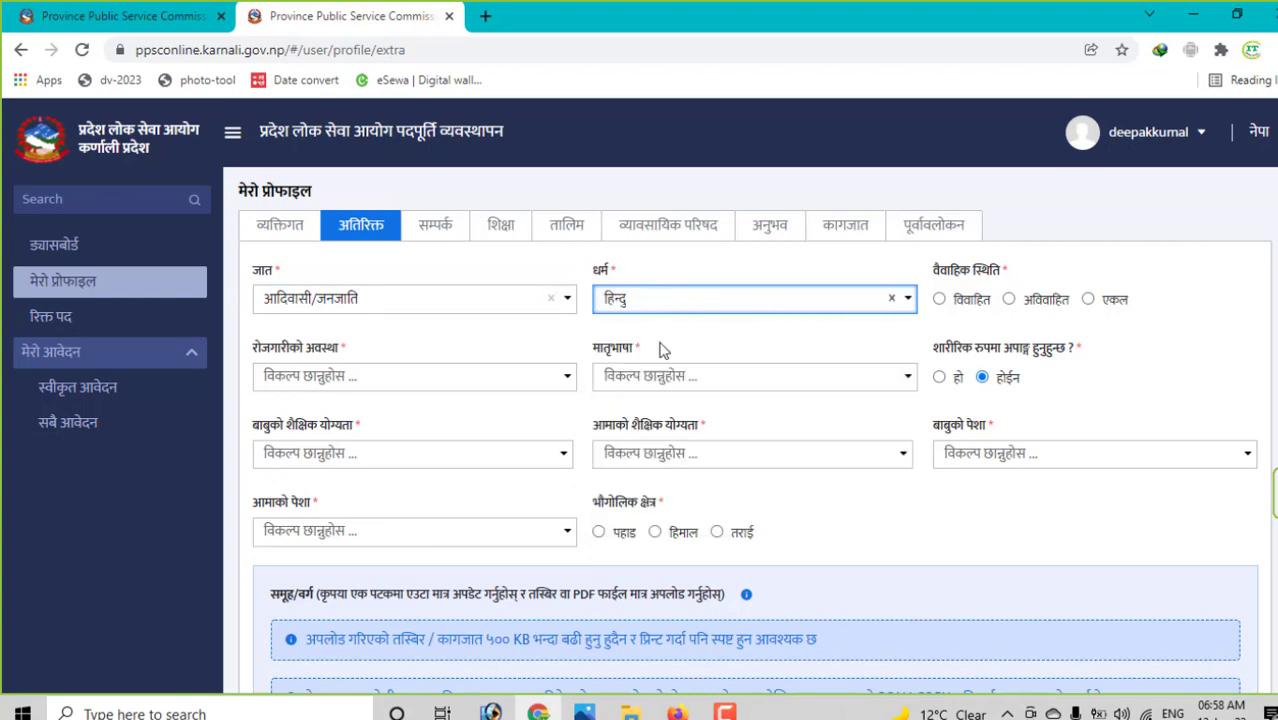
click(1010, 300)
- Set employment status to बेरोजगार and mother tongue to नेपाली
click(343, 377)
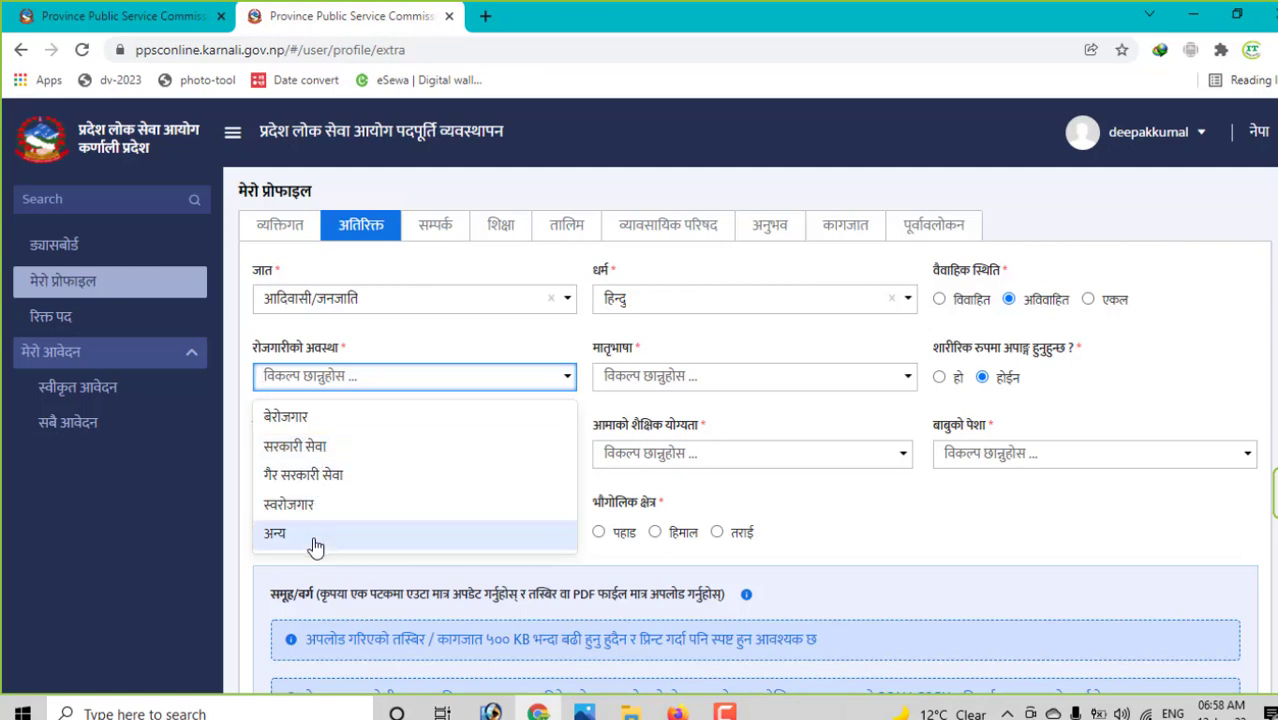
click(340, 417)
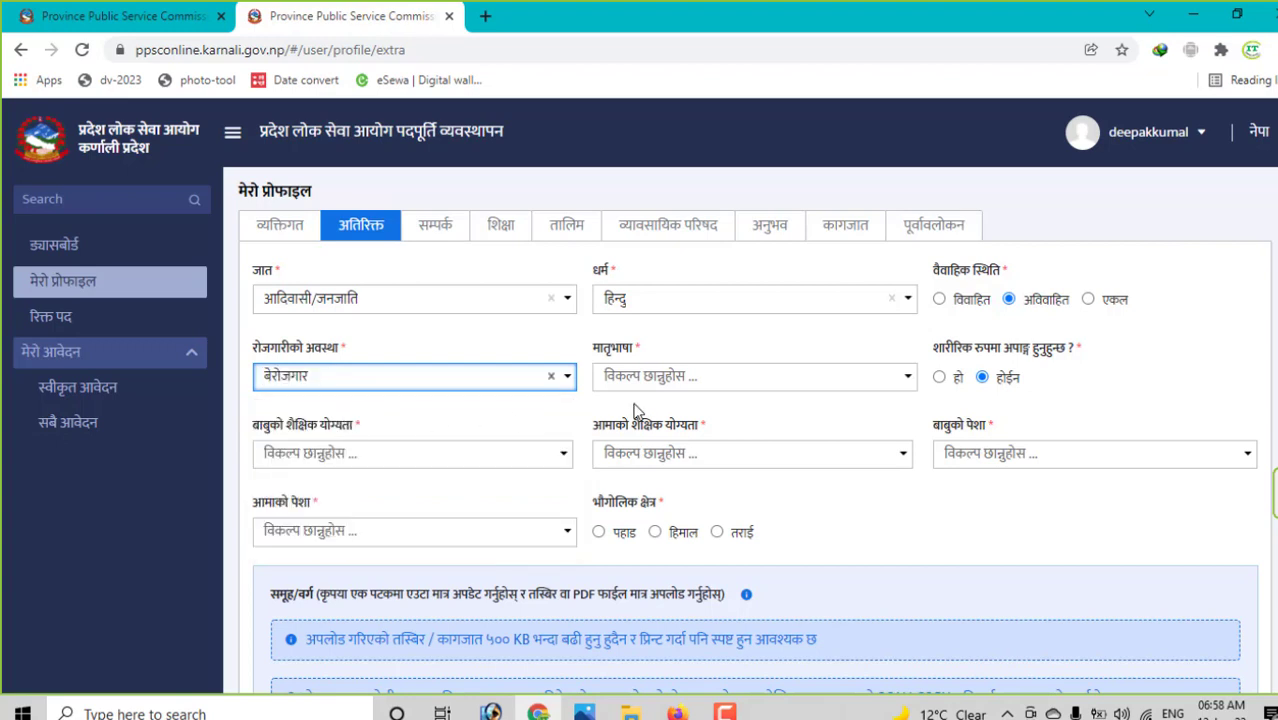
click(727, 384)
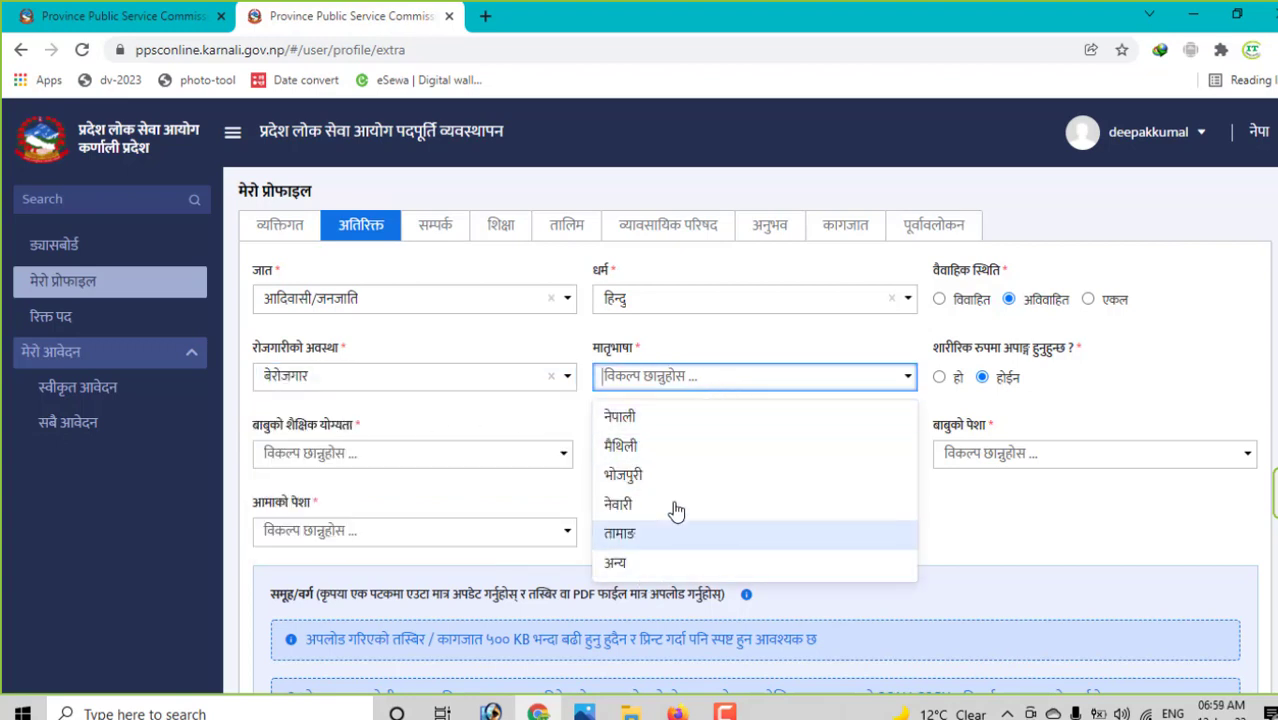
click(656, 418)
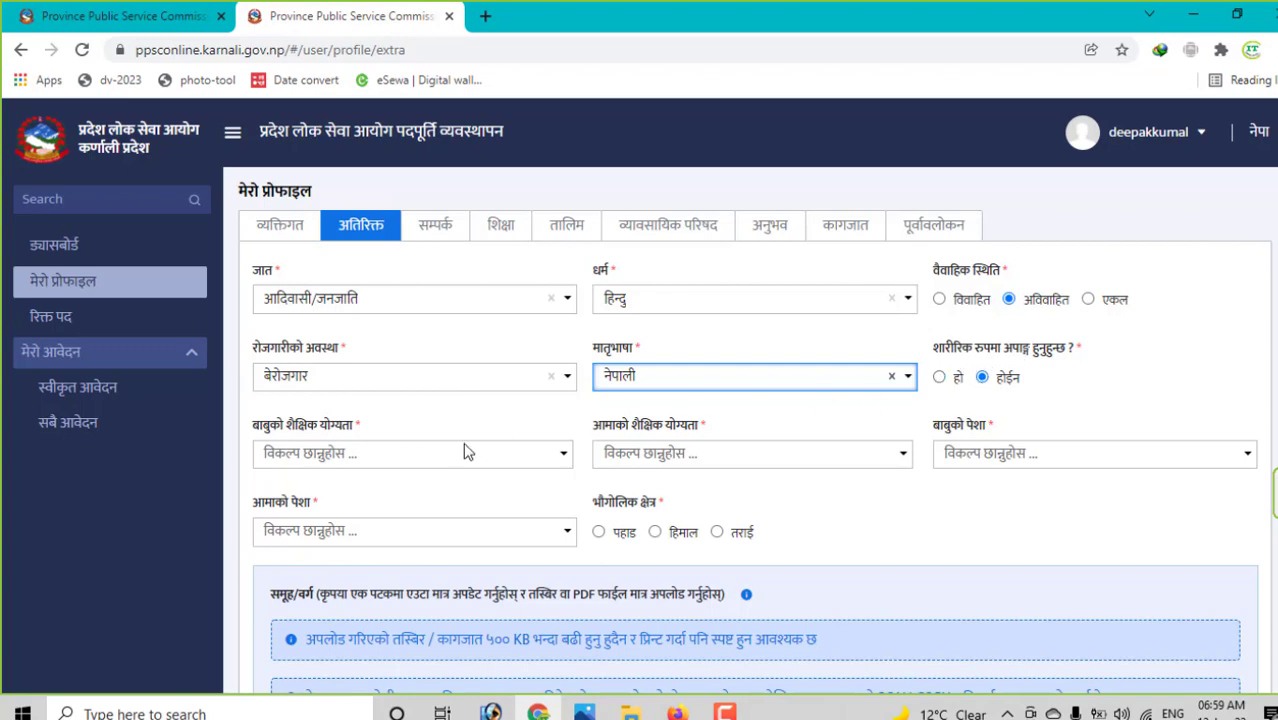
click(413, 464)
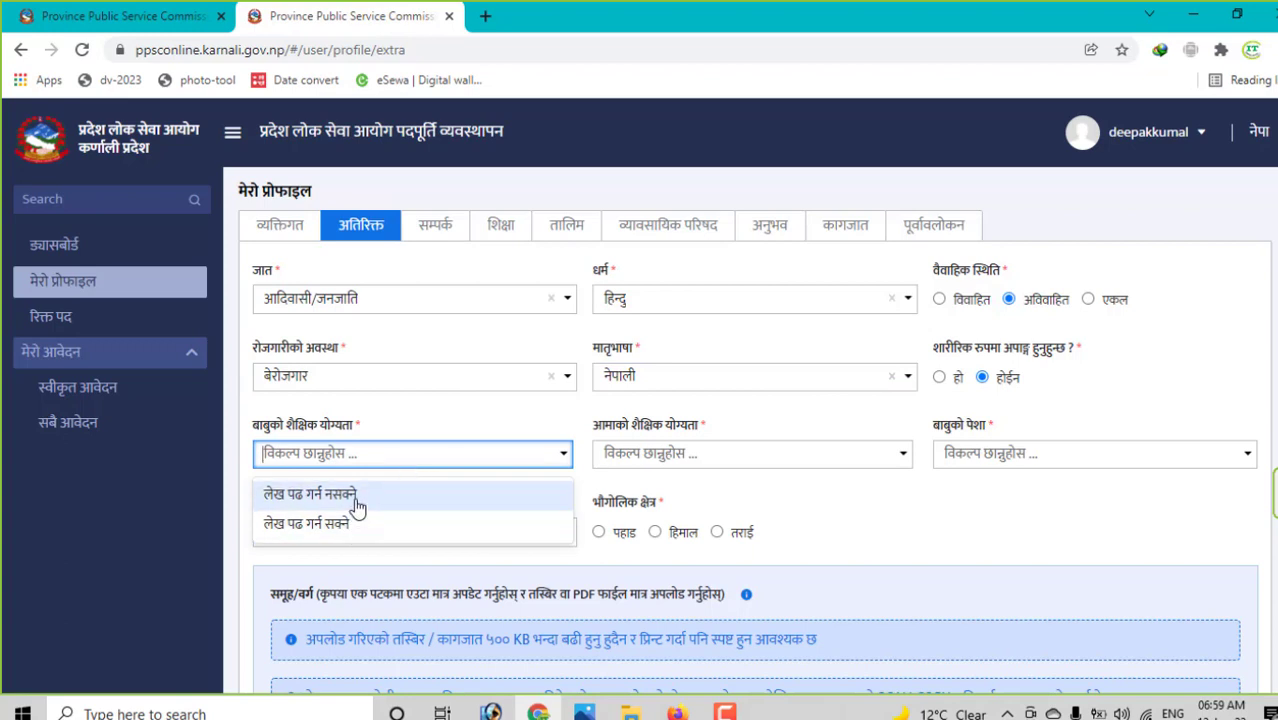
- Set both parents' education to लेख पढ गर्न सक्ने with प्राथमिक शिक्षा level
click(368, 530)
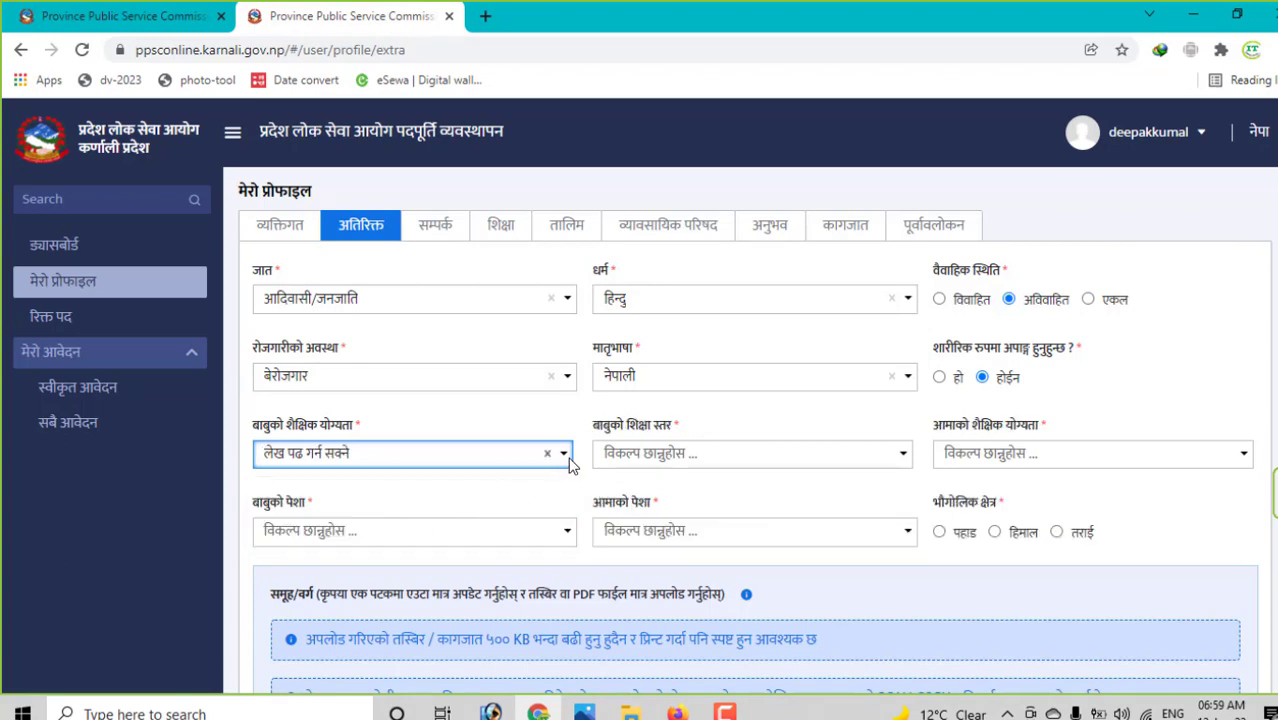
click(672, 455)
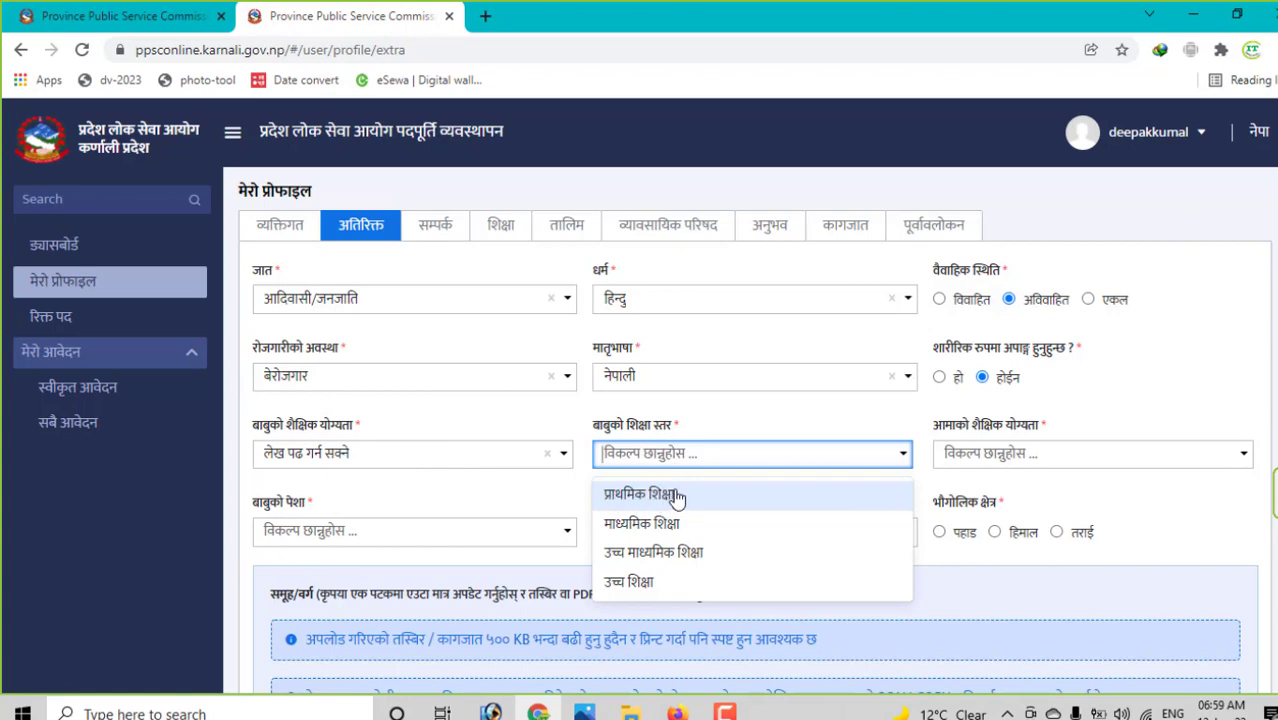
click(682, 496)
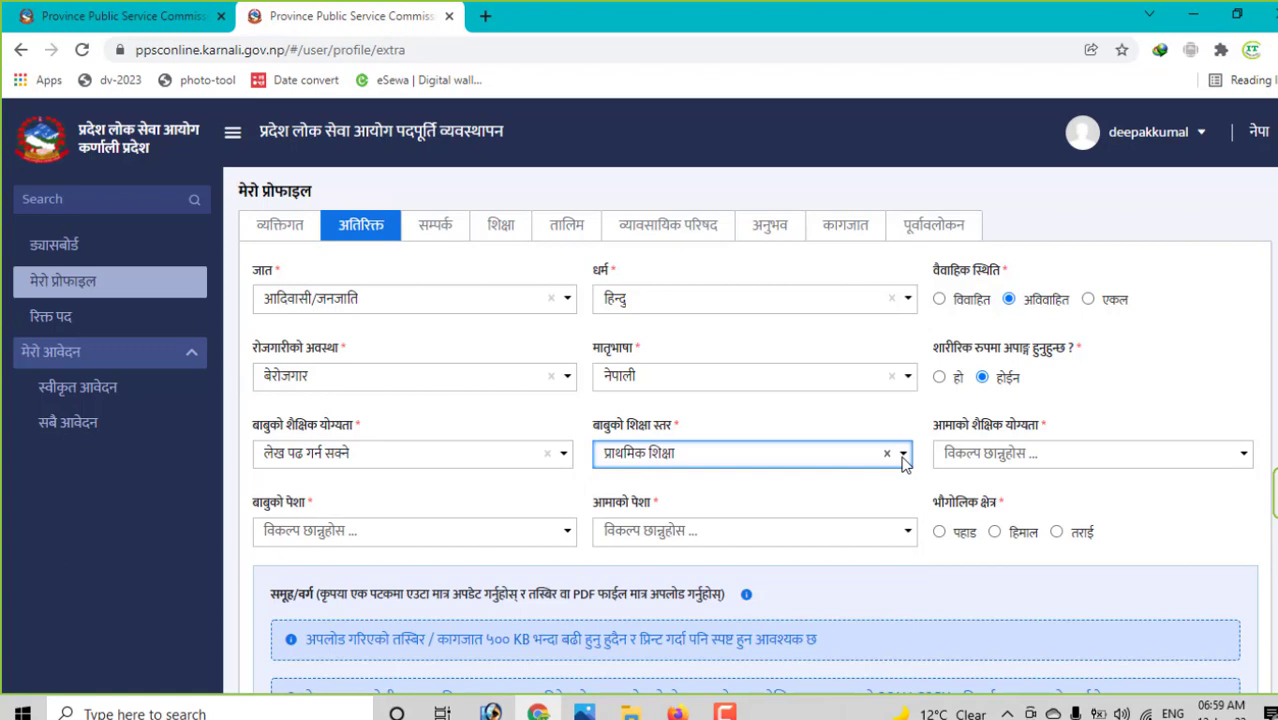
click(1052, 461)
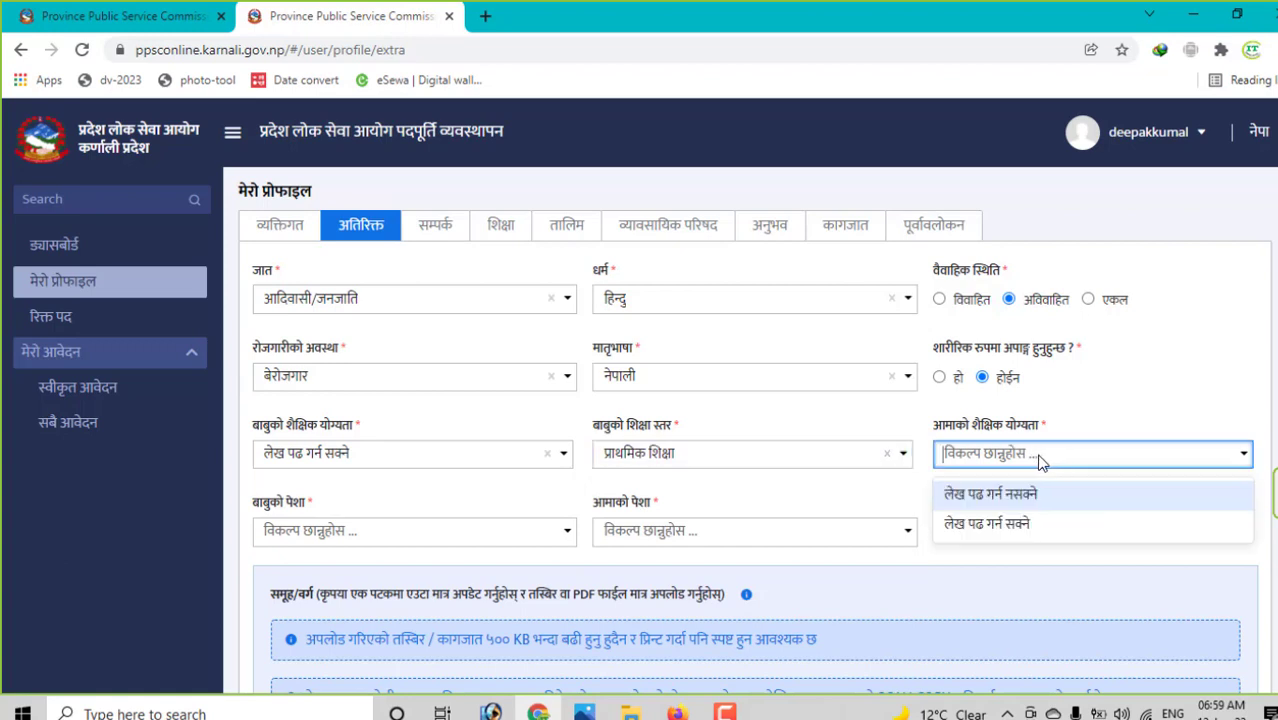
click(994, 502)
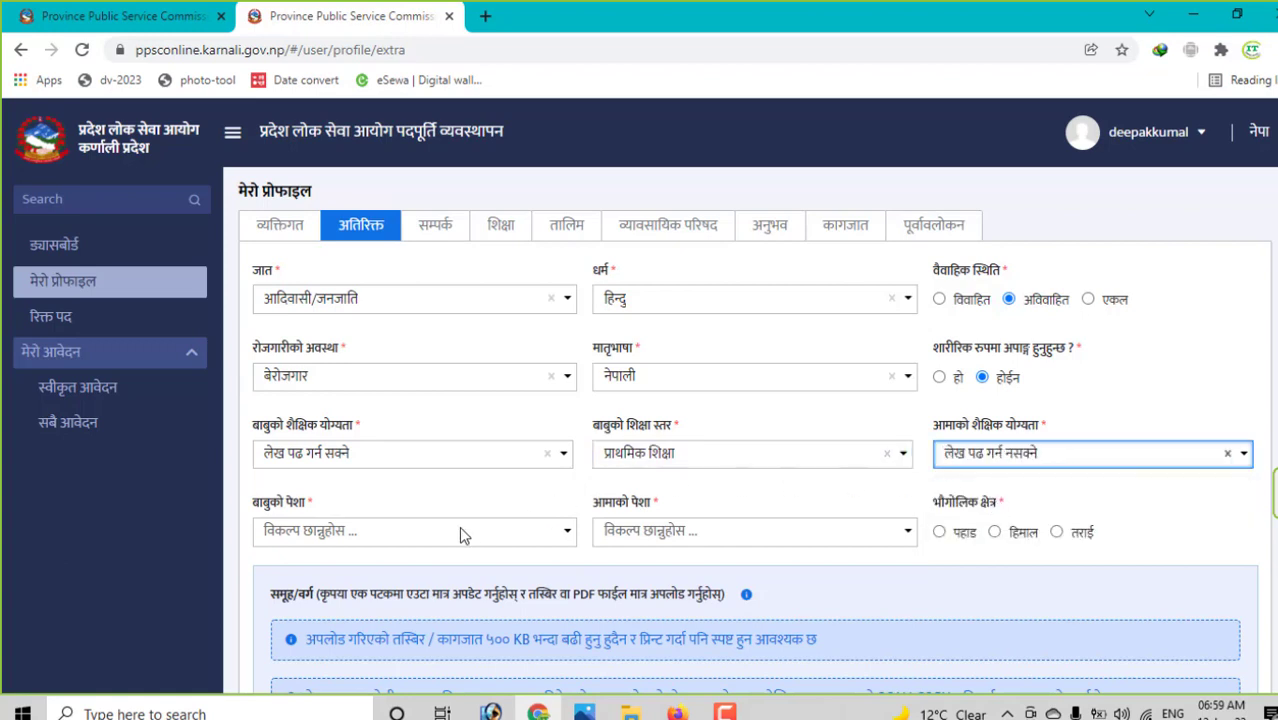
click(1086, 462)
click(1020, 496)
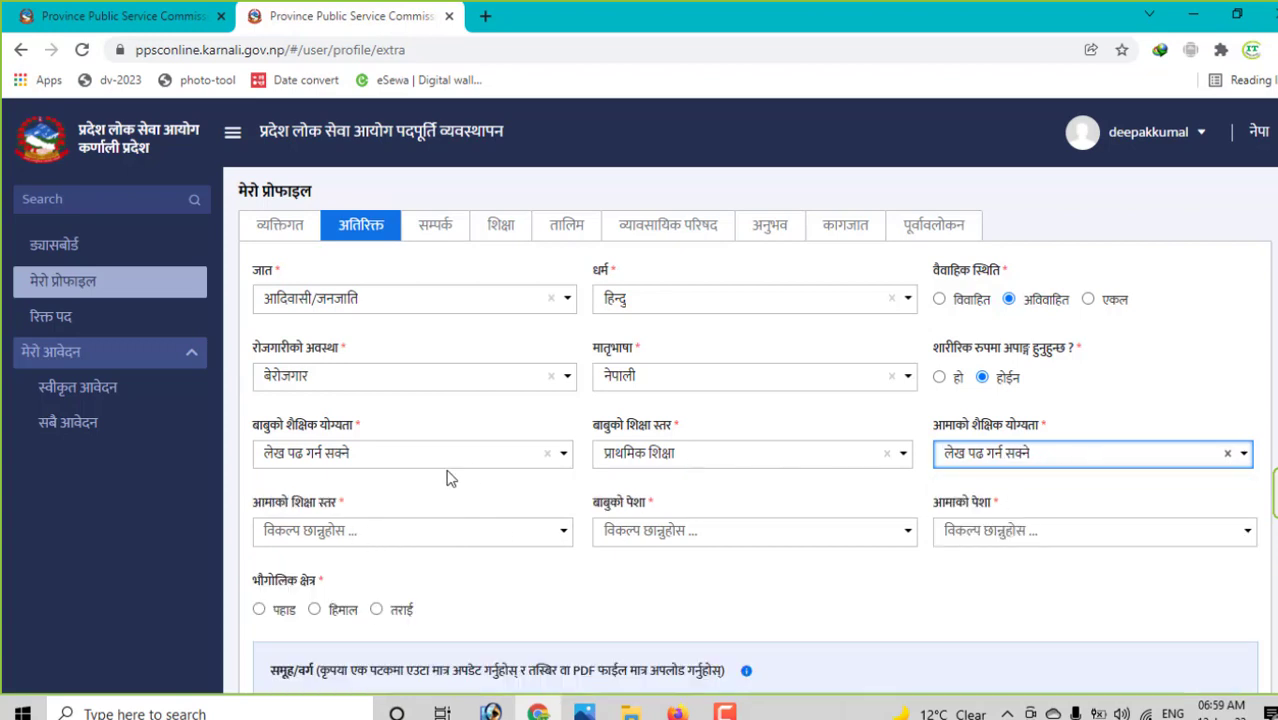
click(318, 532)
click(342, 582)
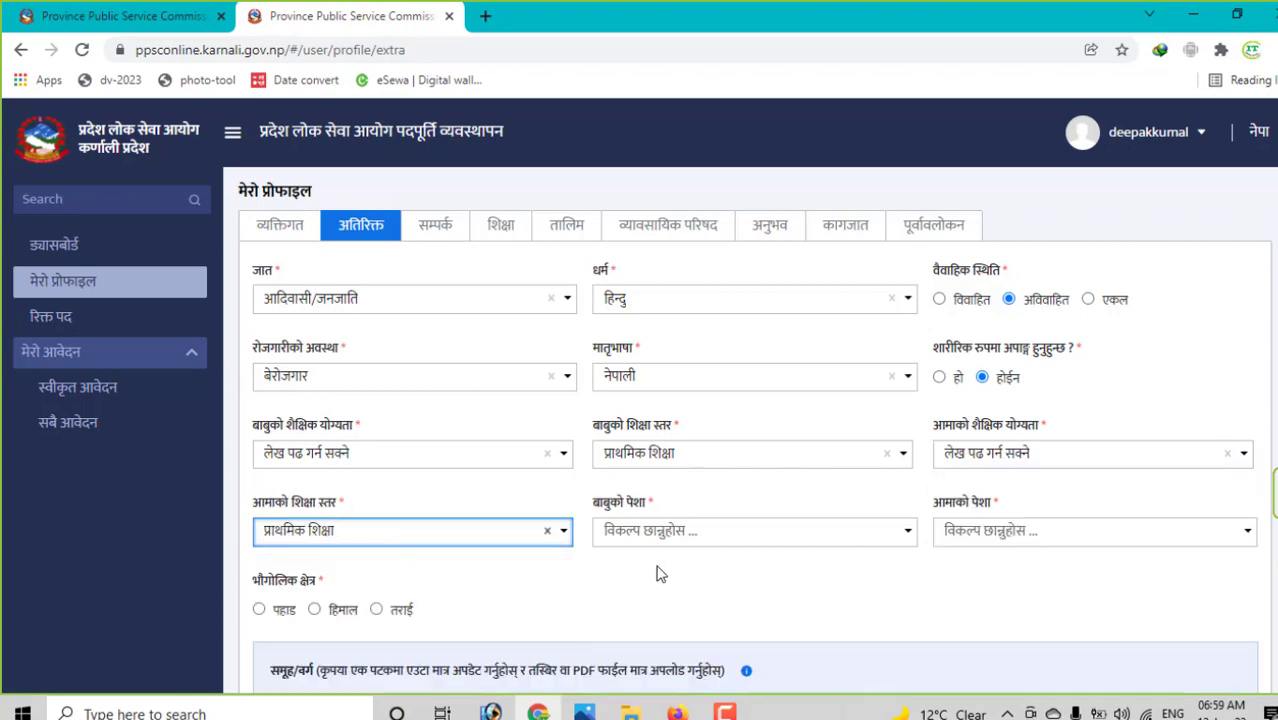
- Set the father's occupation to कृषि and the mother's to गृहिणी
click(737, 532)
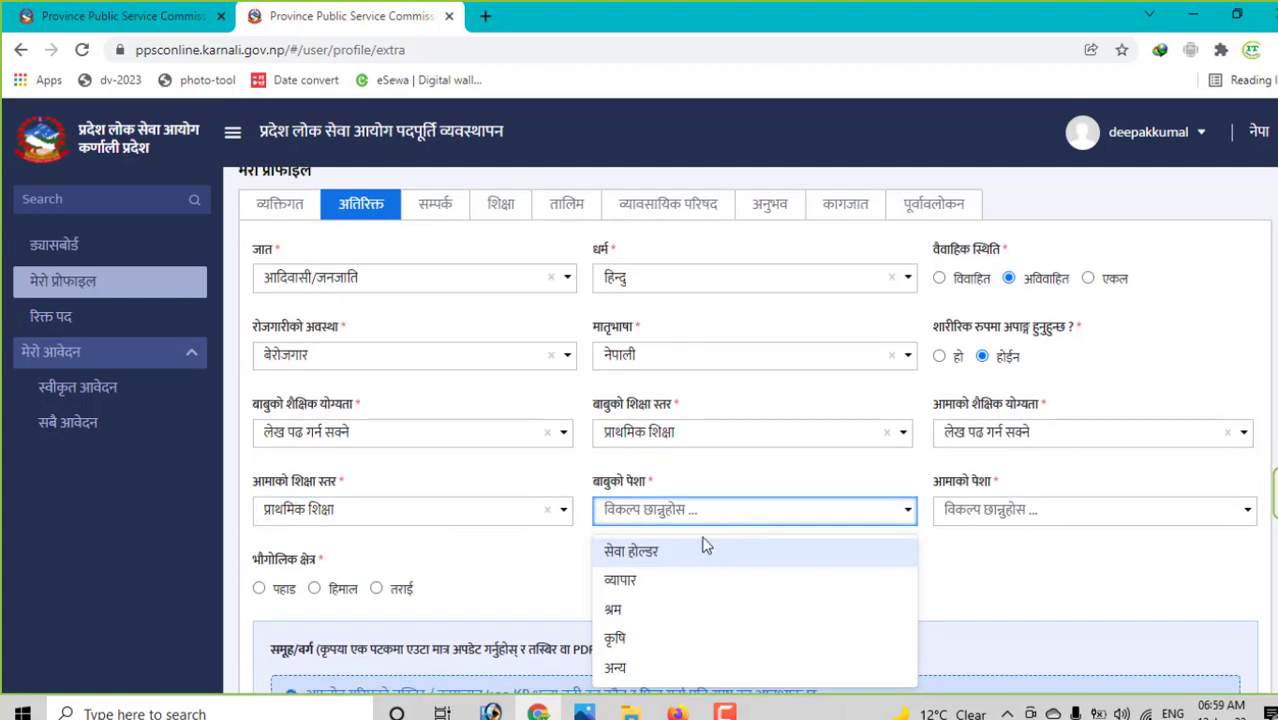
click(652, 638)
click(1082, 520)
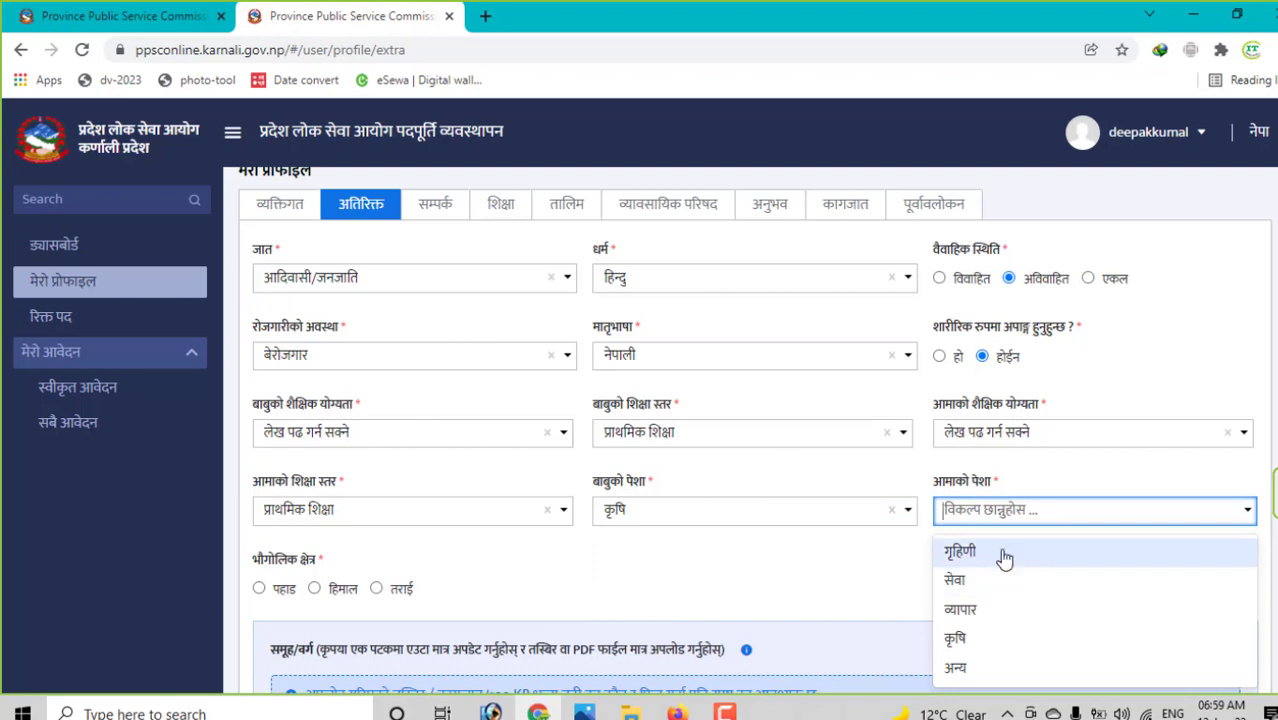
click(962, 549)
scroll(588, 522, down, 2)
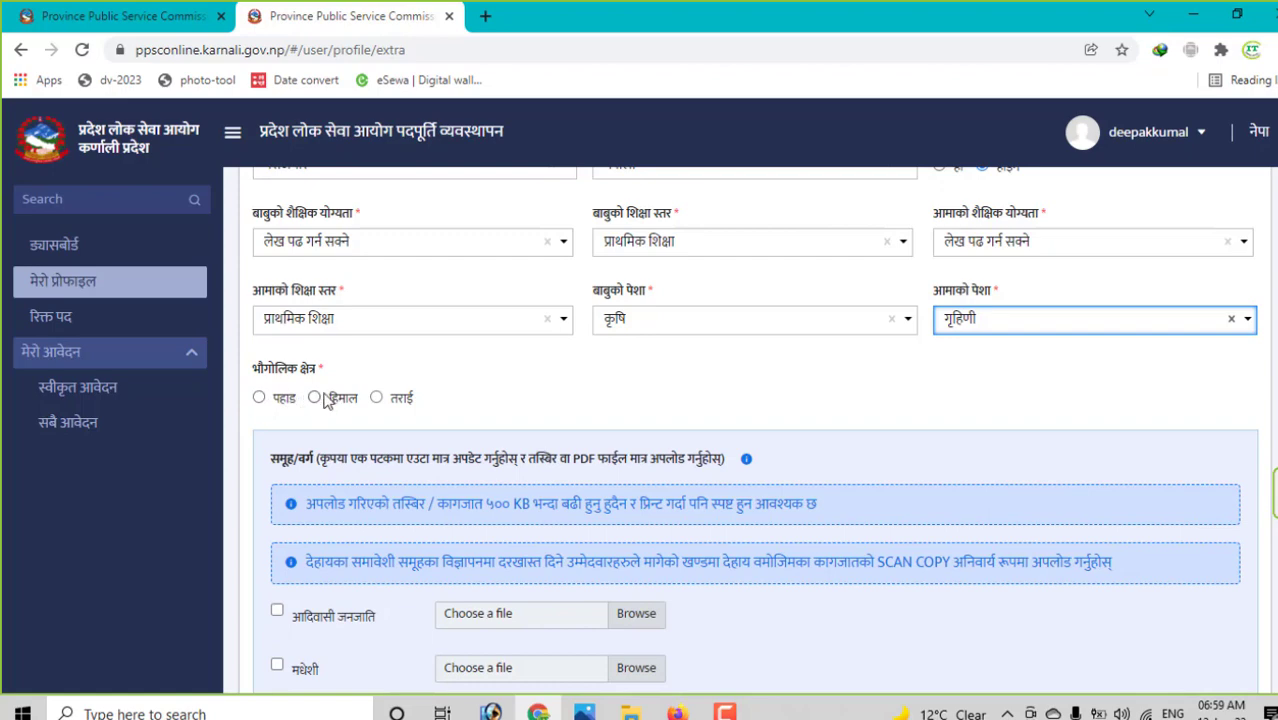
- Set the geographic region to पहाड and tick the आदिवासी जनजाति group for document upload
click(258, 397)
scroll(335, 365, down, 3)
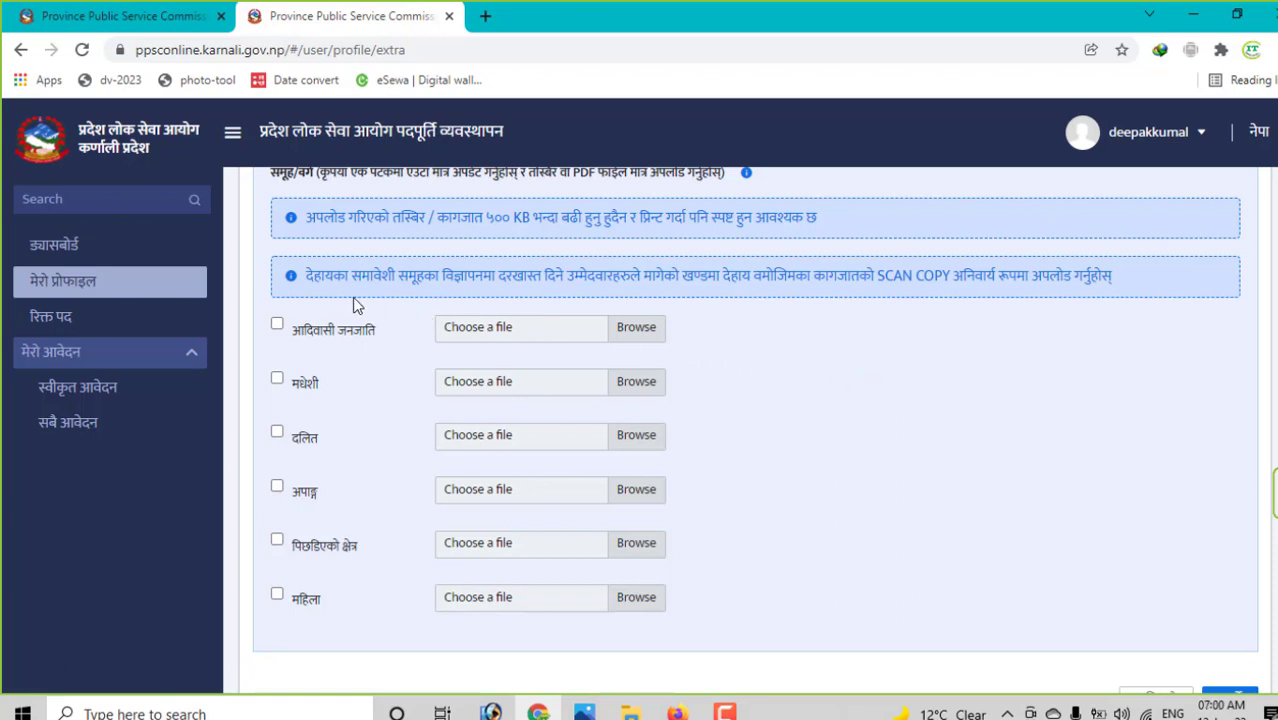
click(277, 326)
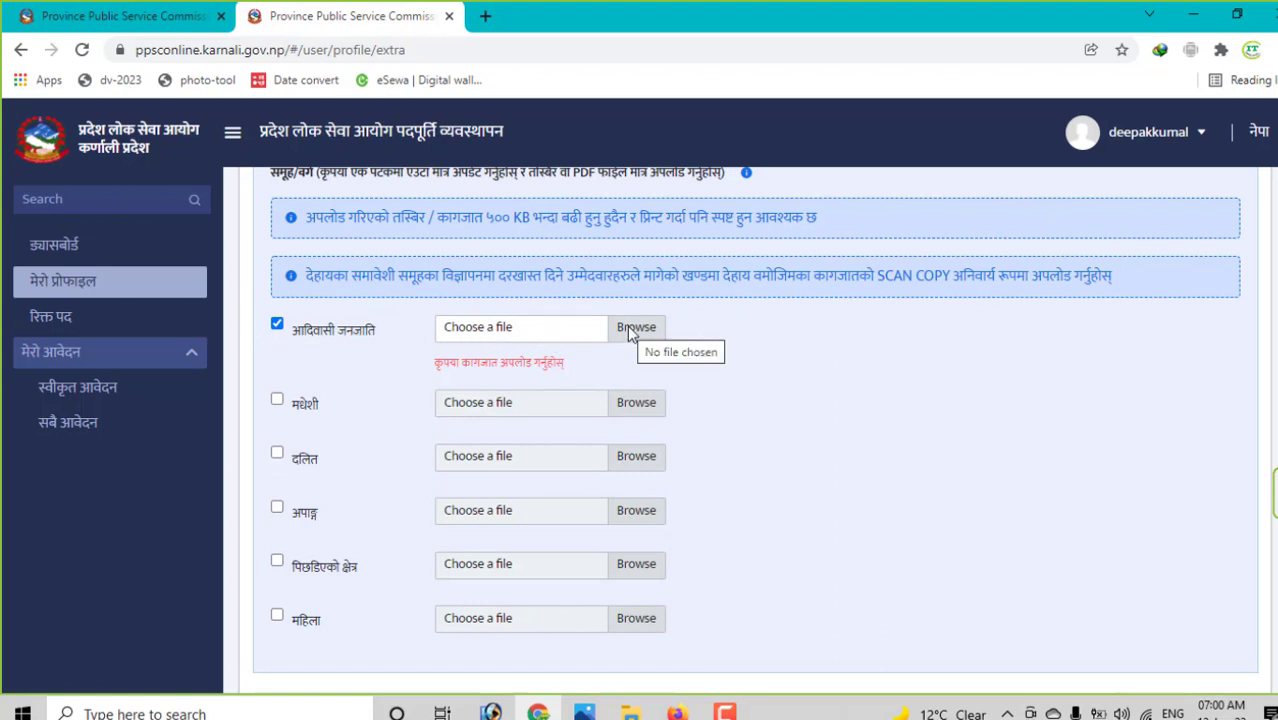
- Highlight the 500 KB limit and image-or-PDF-only notes, then re-tick आदिवासी जनजाति
scroll(534, 308, up, 1)
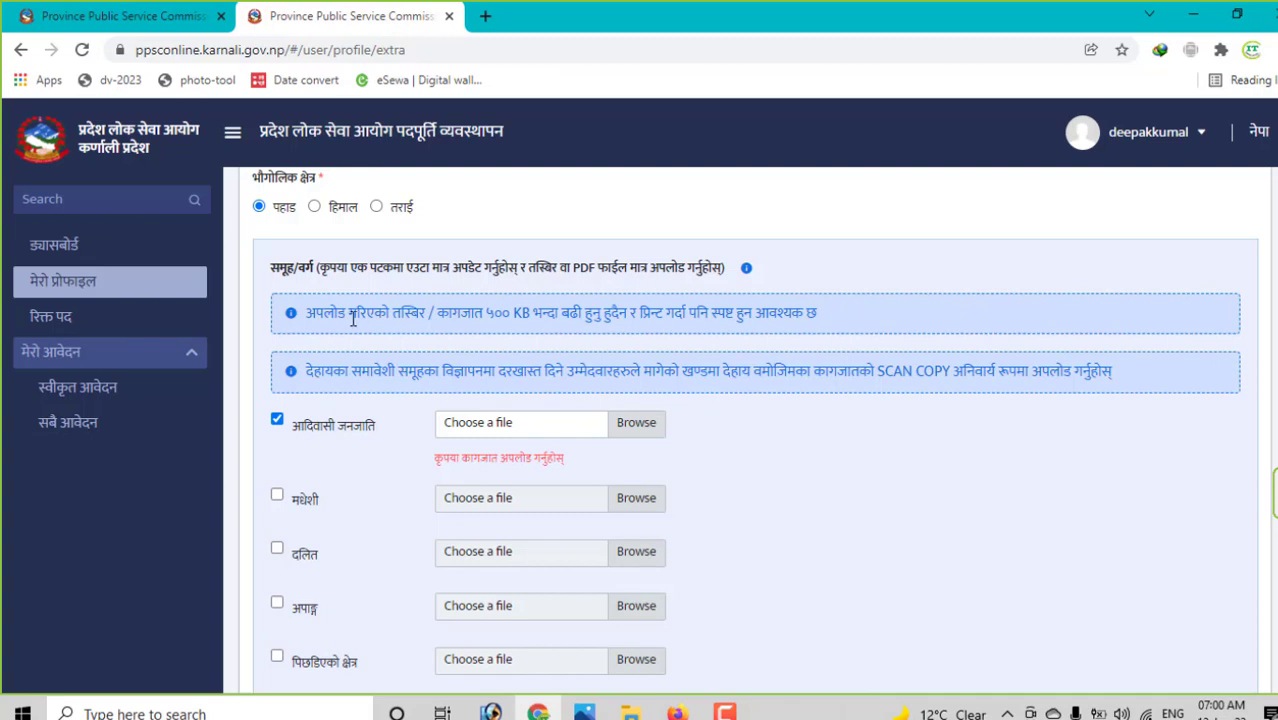
drag(448, 317, 808, 316)
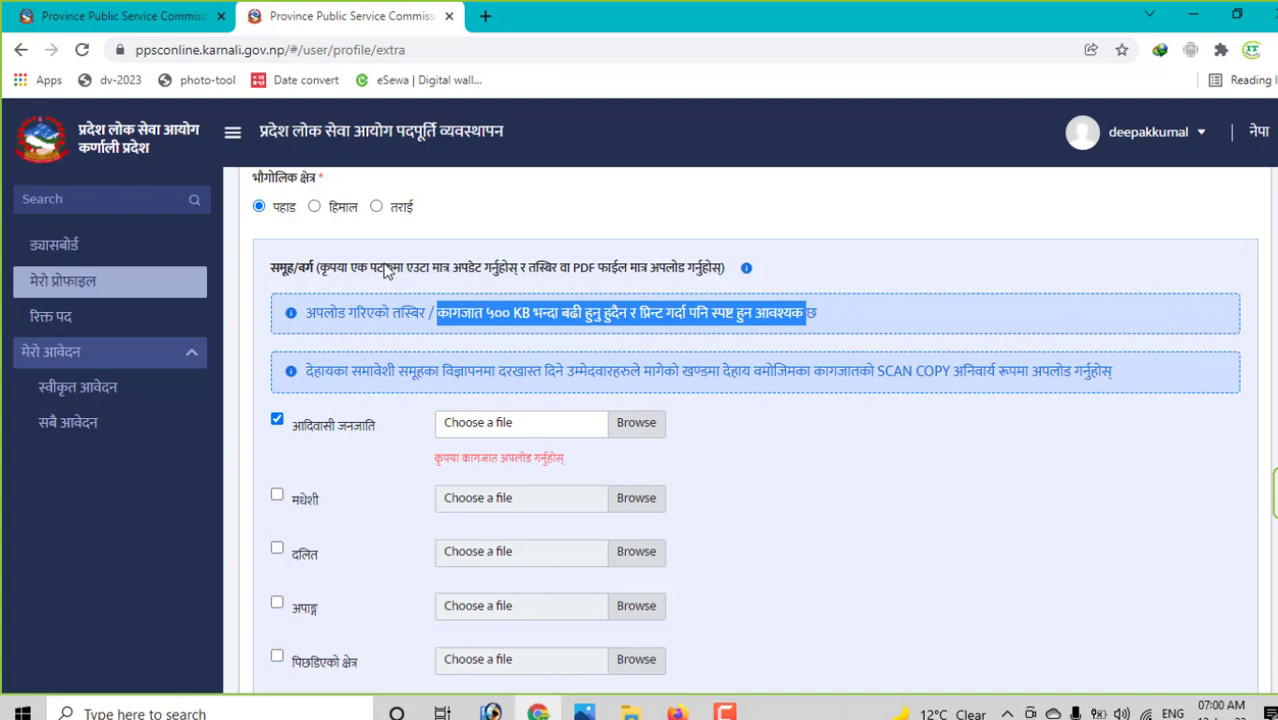
drag(387, 270, 655, 273)
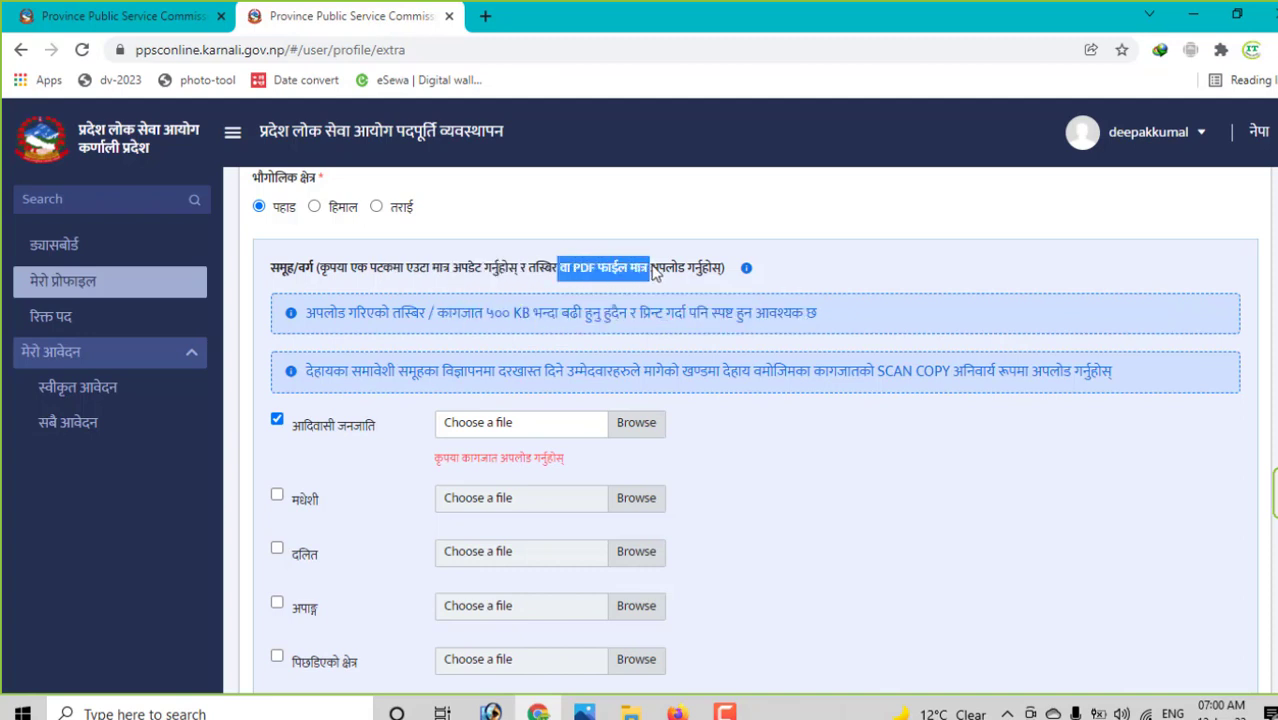
click(277, 420)
click(277, 420)
- Attach a PDF from the Desktop as the आदिवासी जनजाति supporting document
click(636, 423)
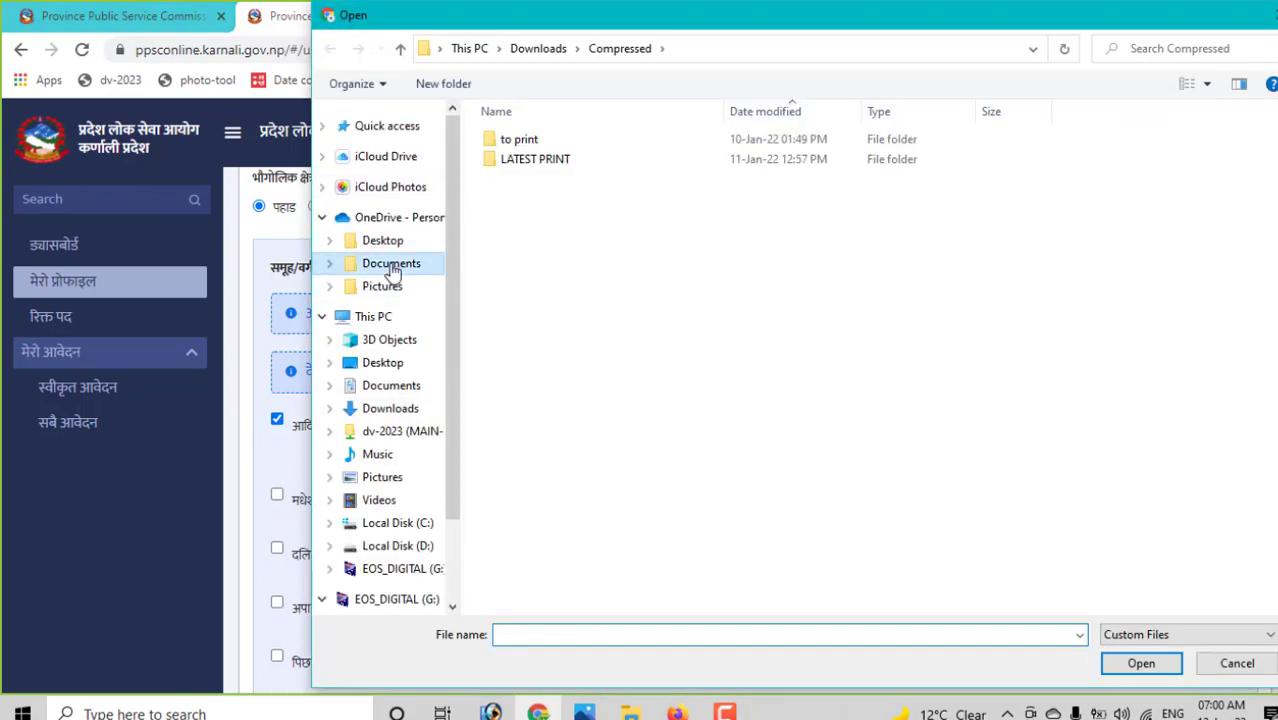
click(391, 263)
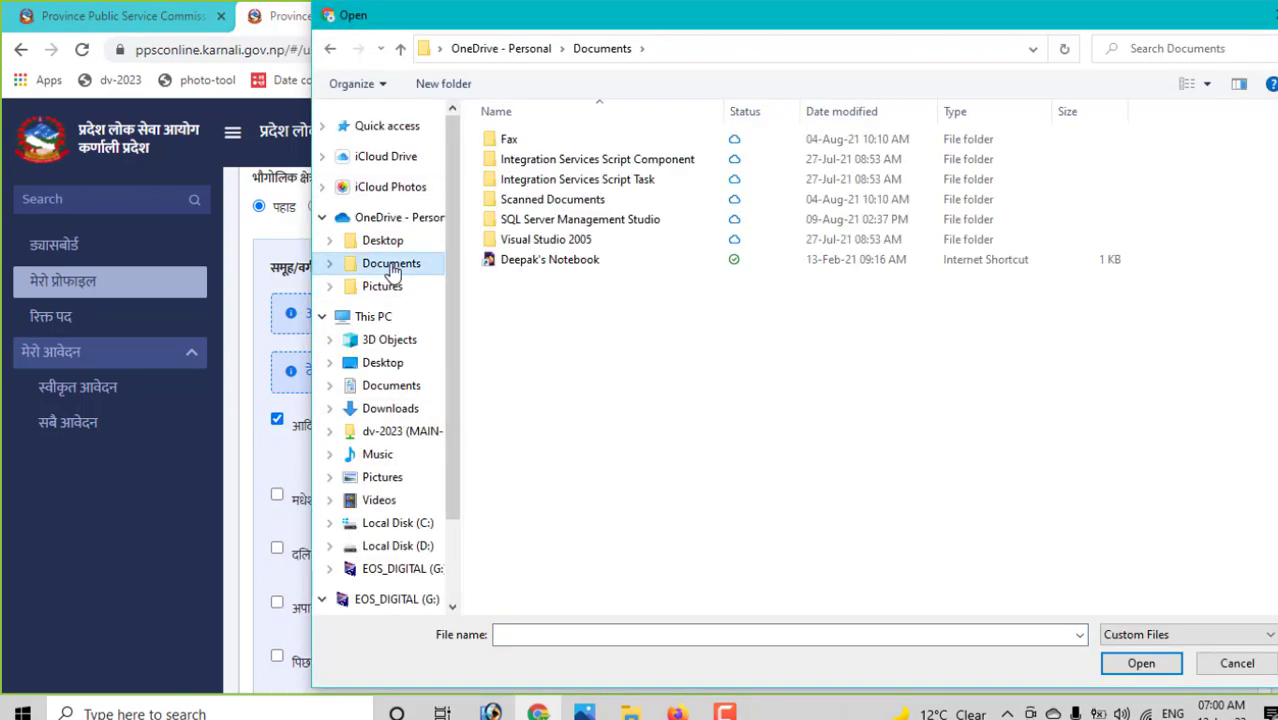
click(393, 388)
click(405, 365)
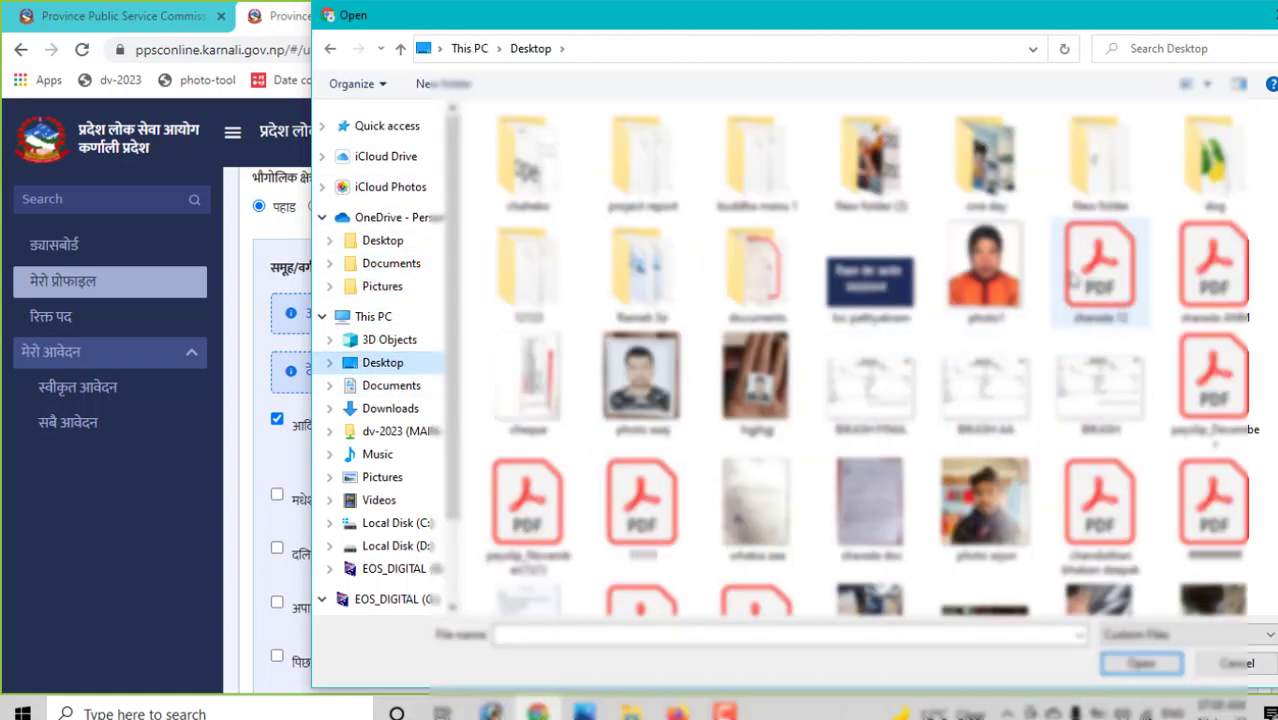
click(1215, 280)
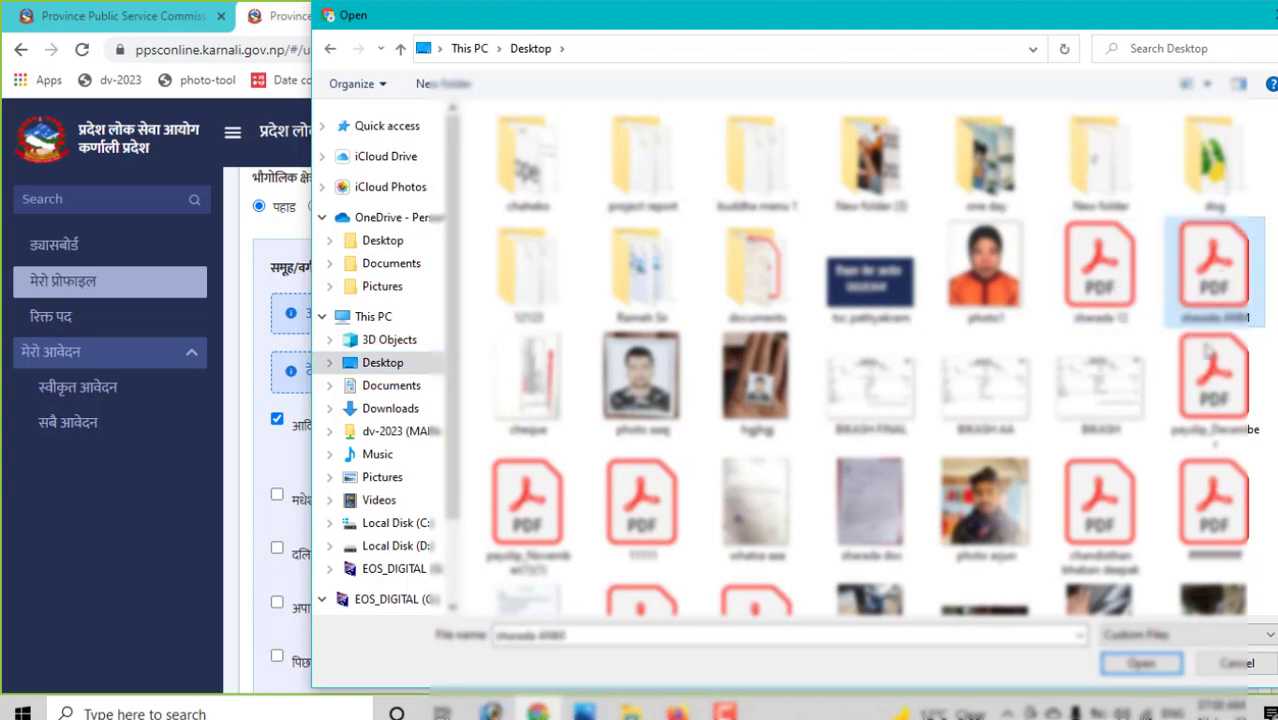
click(1141, 663)
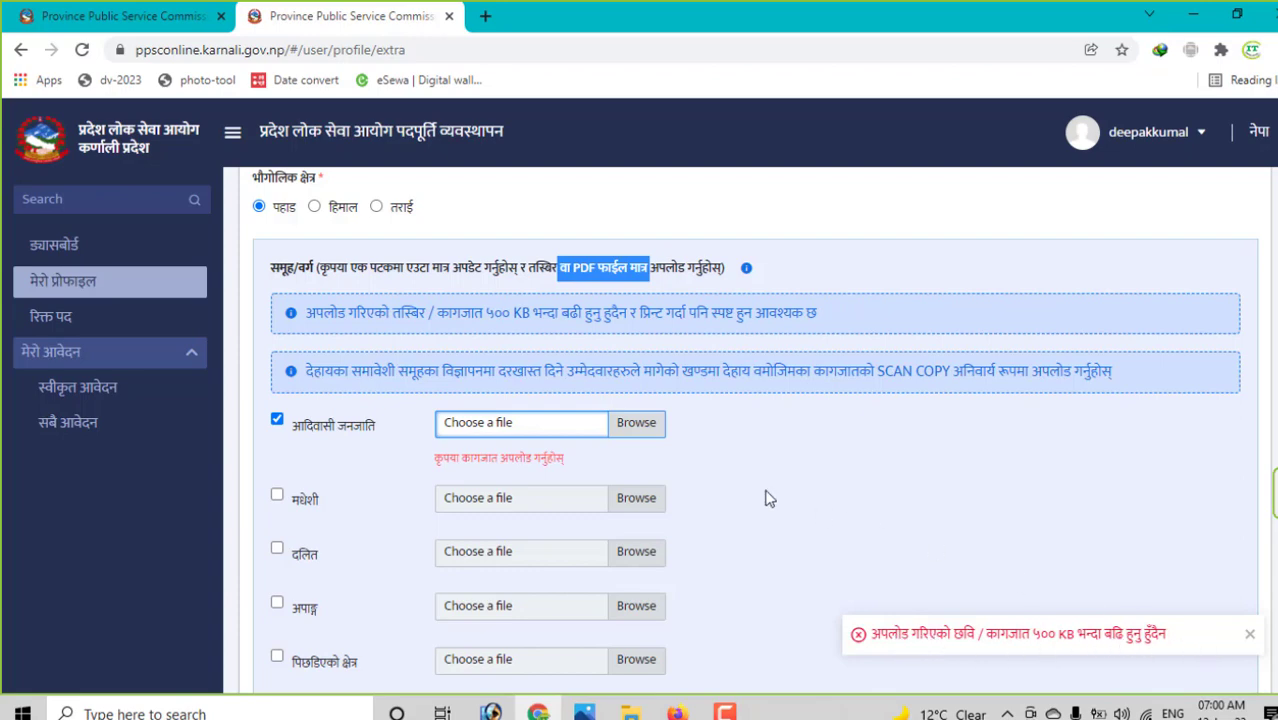
- Replace it with a smaller Desktop PDF under 500 KB so the upload succeeds
click(625, 424)
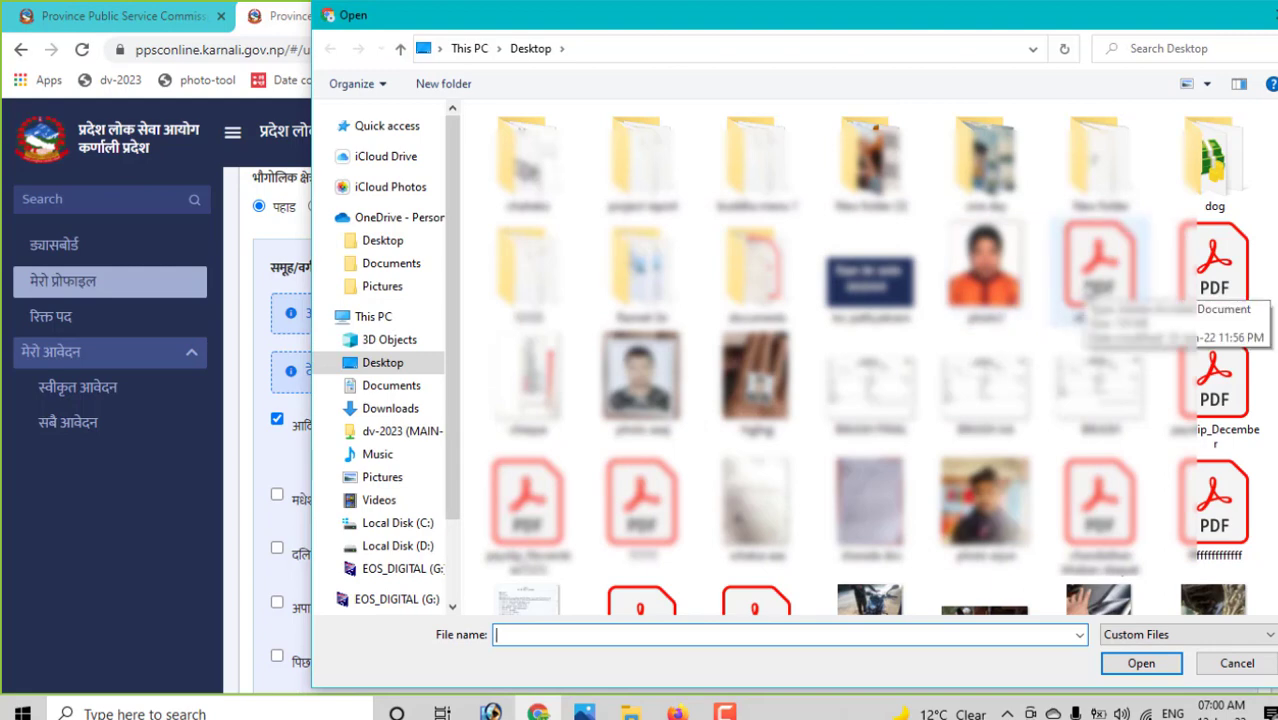
click(1099, 268)
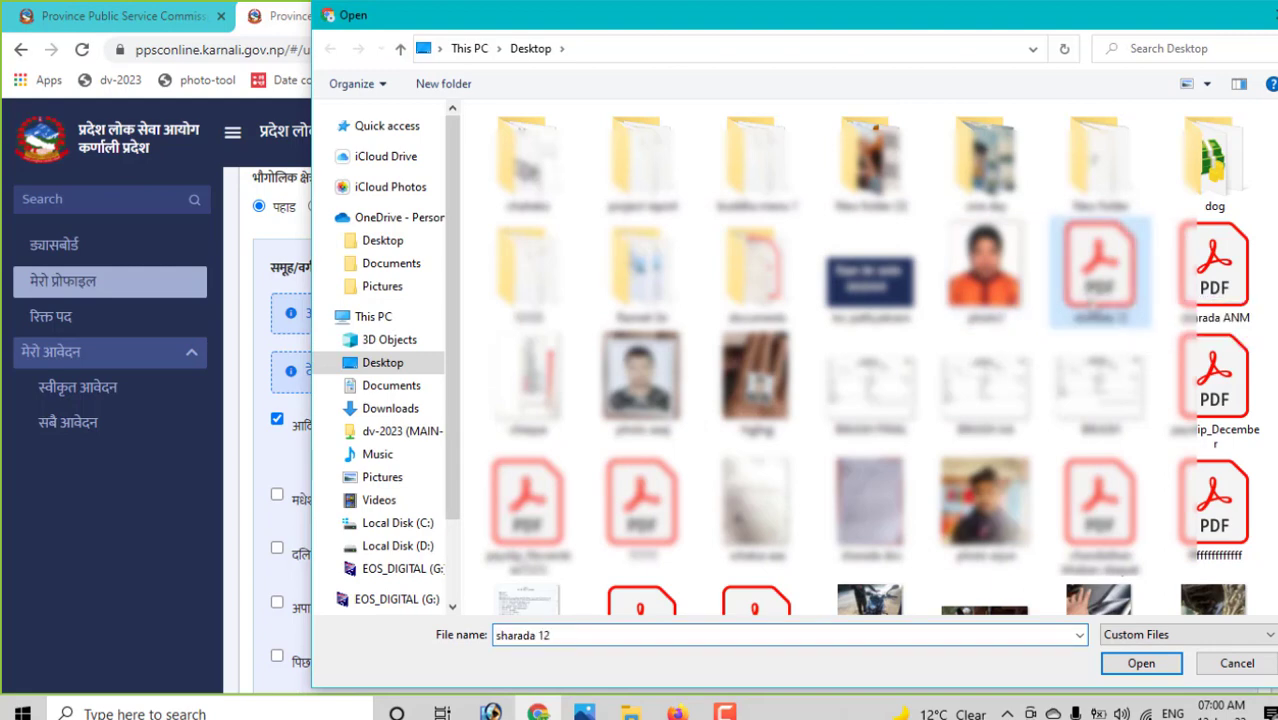
click(1141, 663)
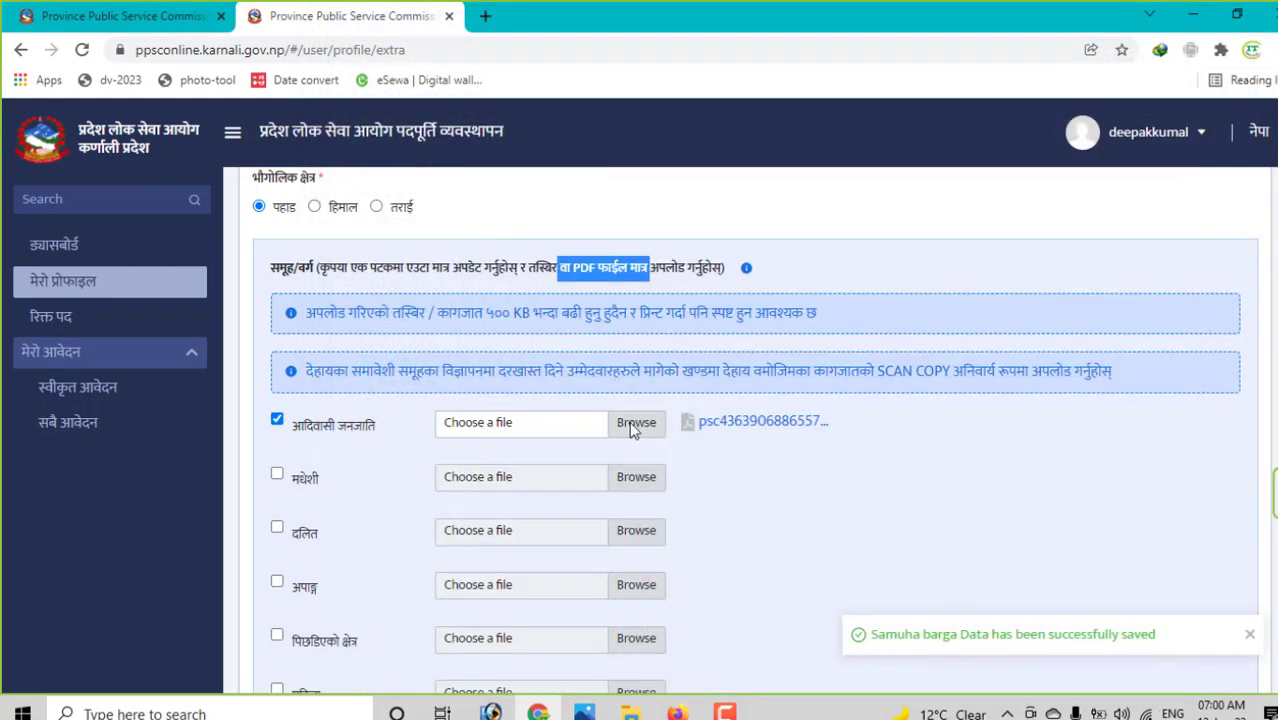
scroll(750, 425, down, 1)
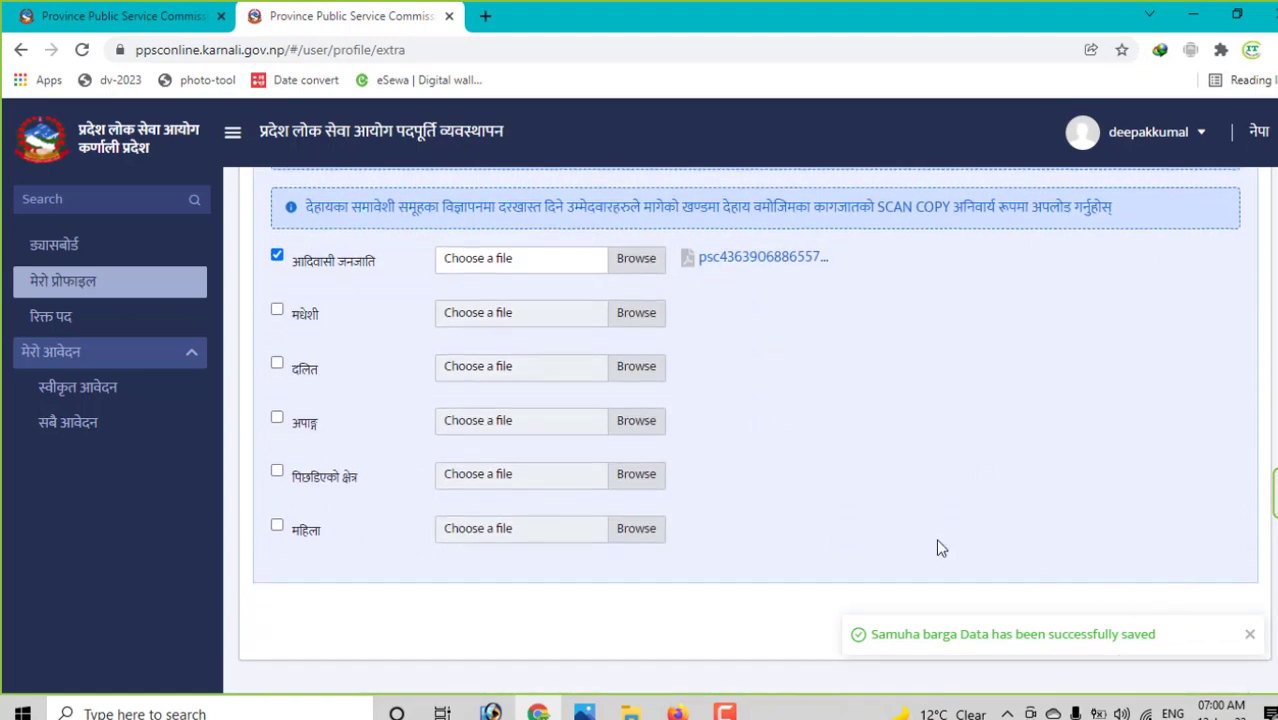
scroll(836, 441, up, 1)
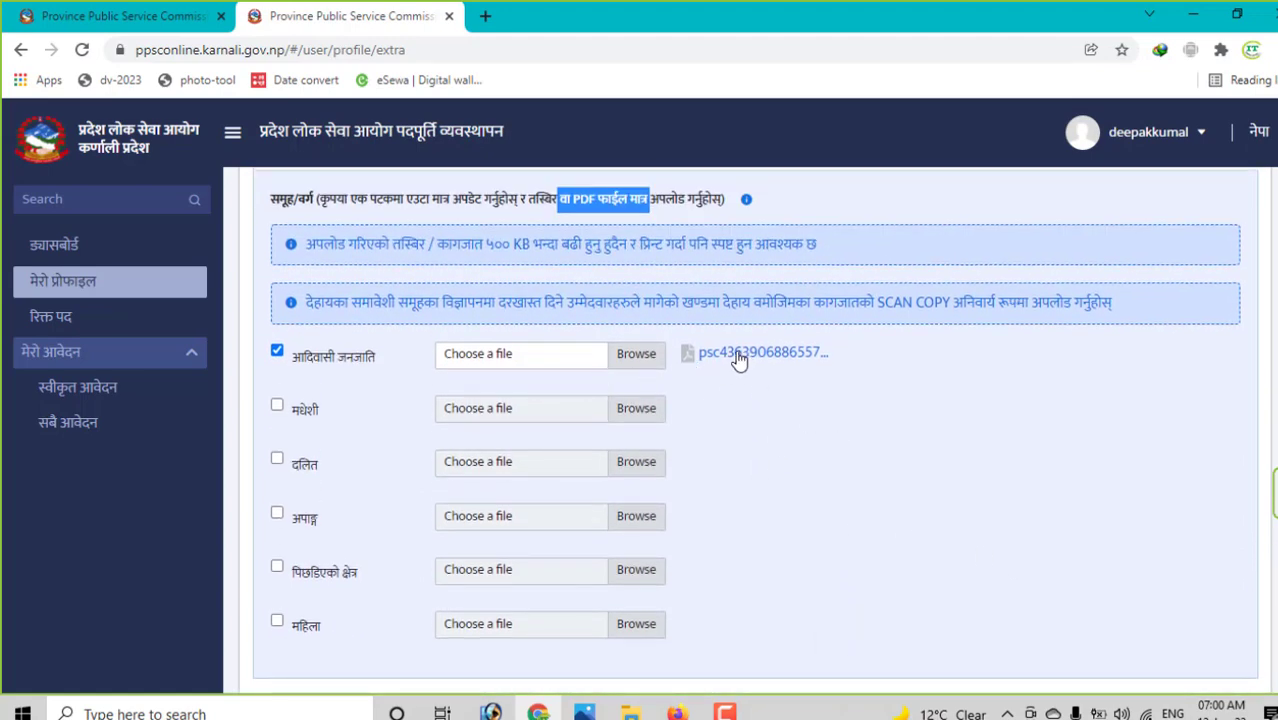
scroll(820, 388, down, 1)
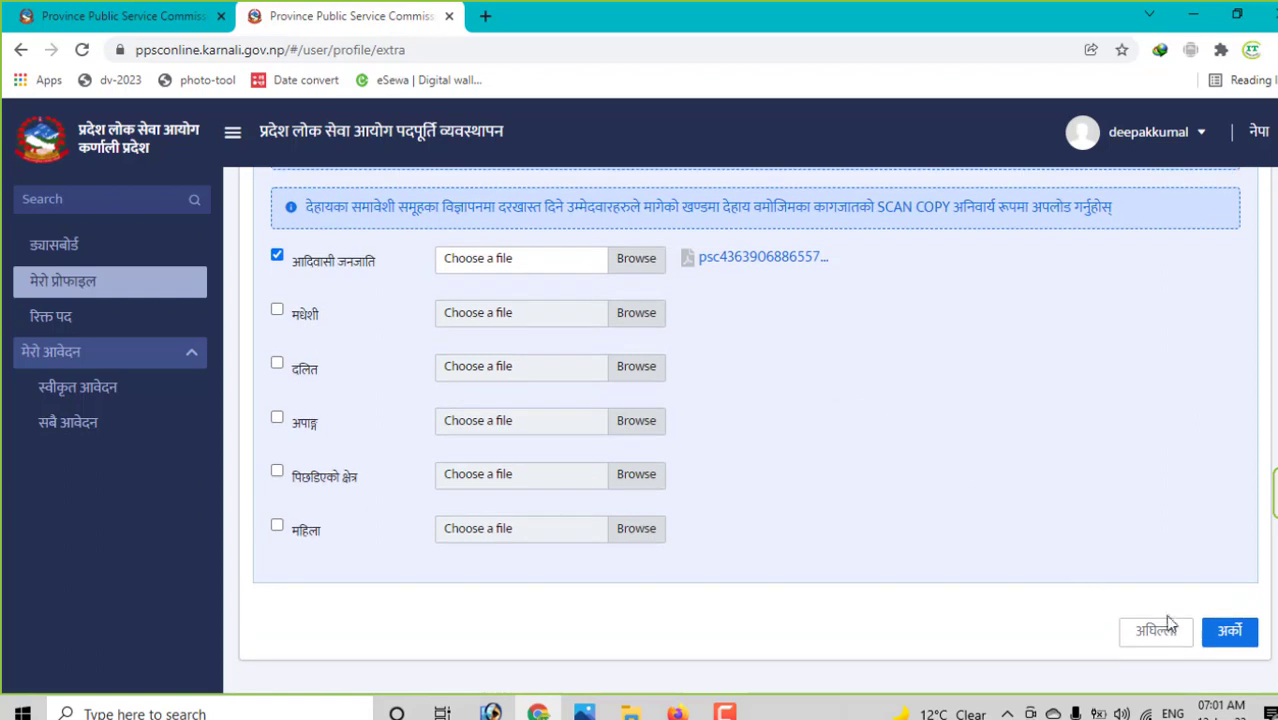
- Save the group details and set the address to गण्डकी प्रदेश, तनहुँ, भानु नगरपालिका
click(1231, 632)
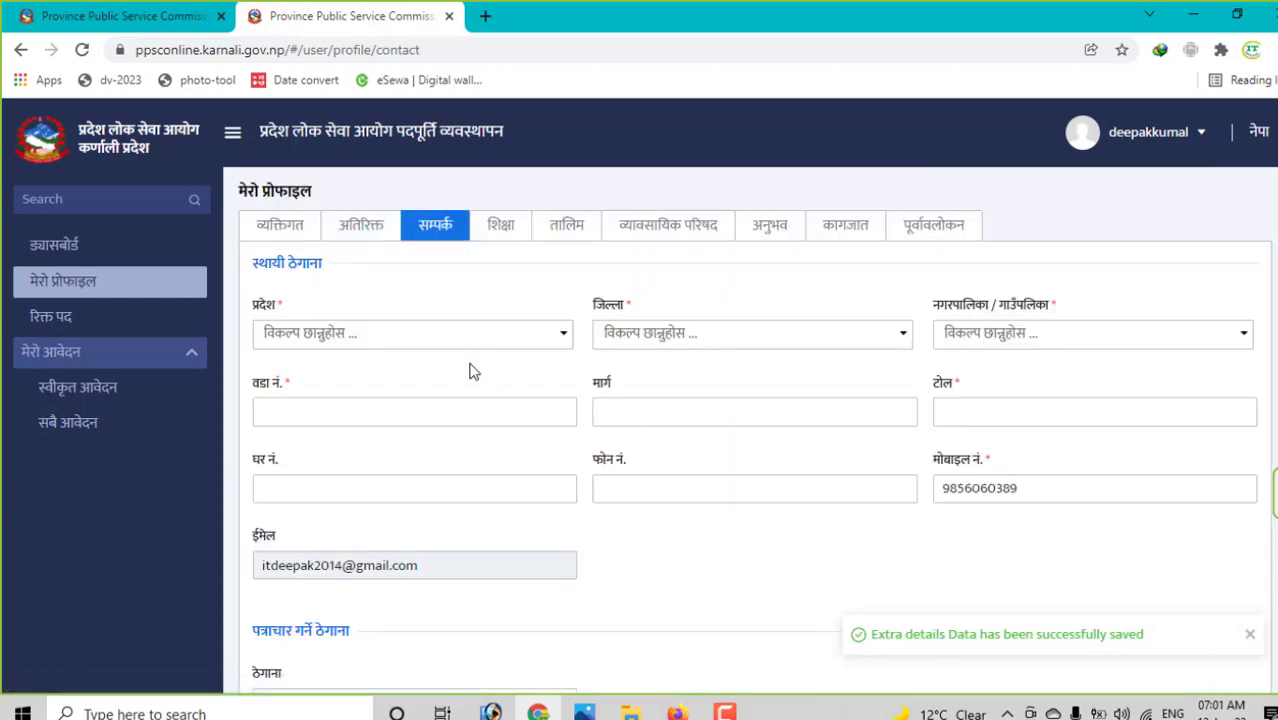
click(392, 340)
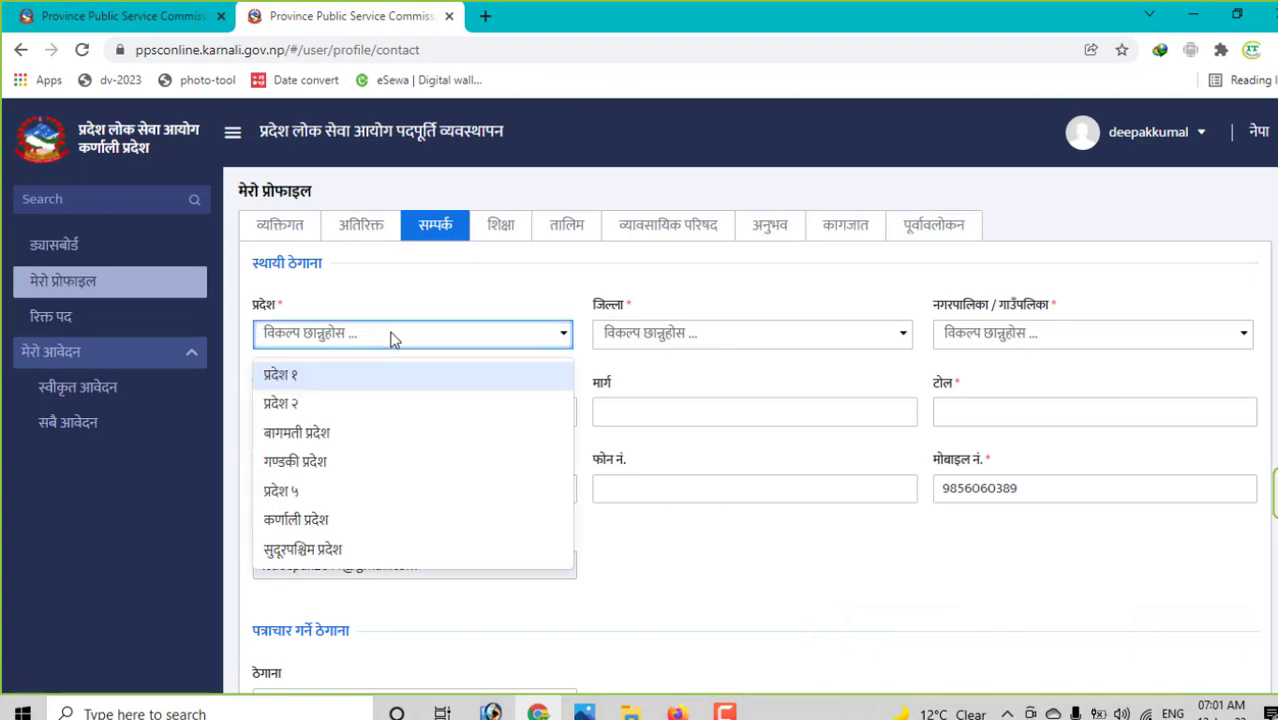
click(340, 465)
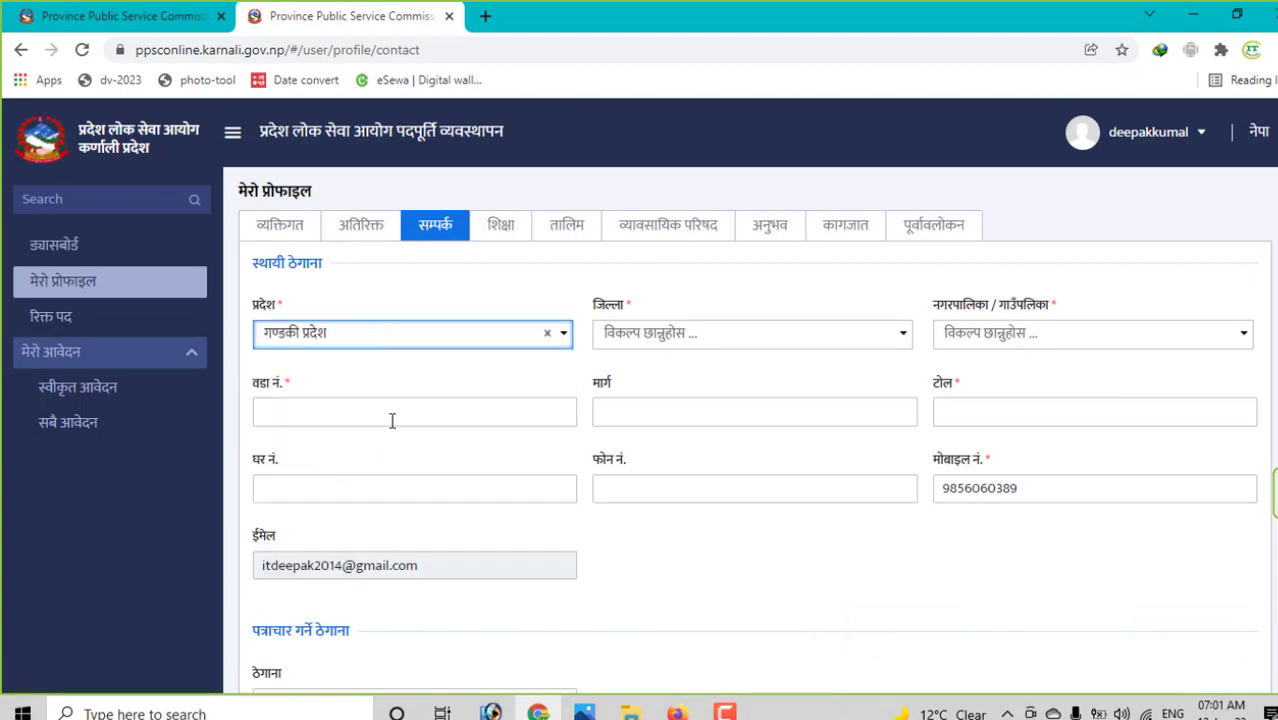
click(396, 411)
click(660, 333)
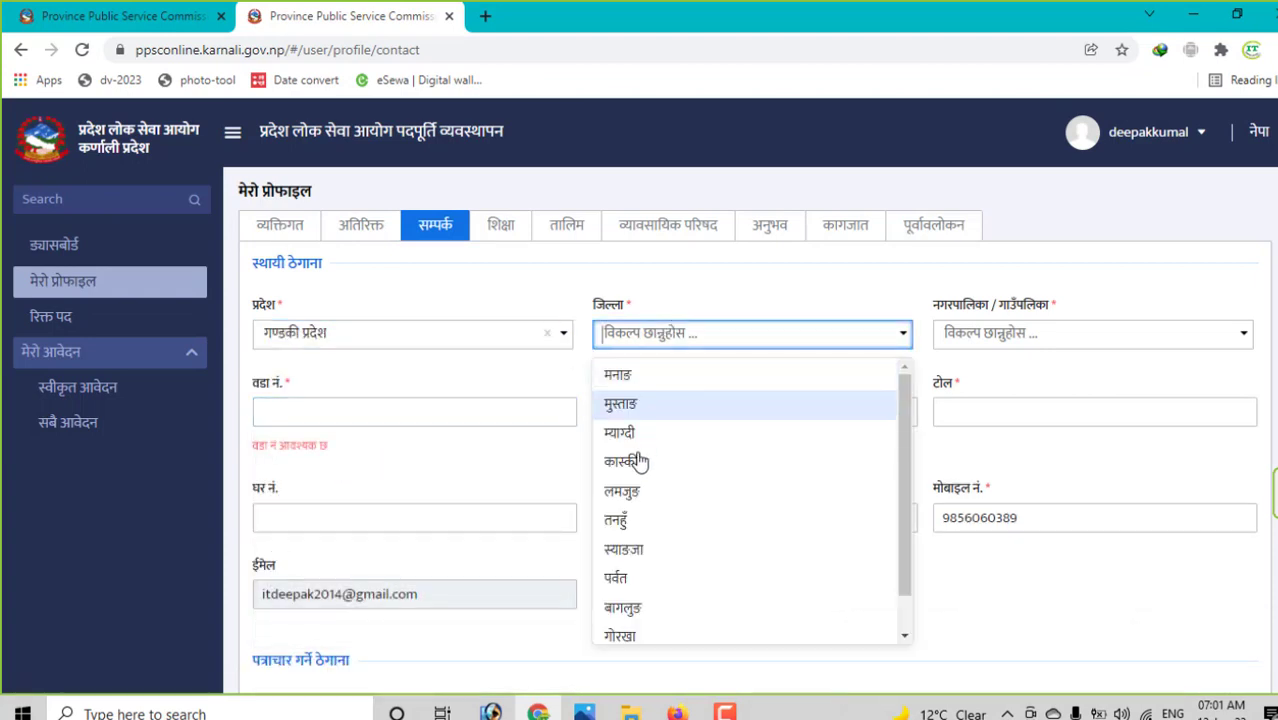
scroll(654, 615, down, 1)
scroll(650, 590, up, 1)
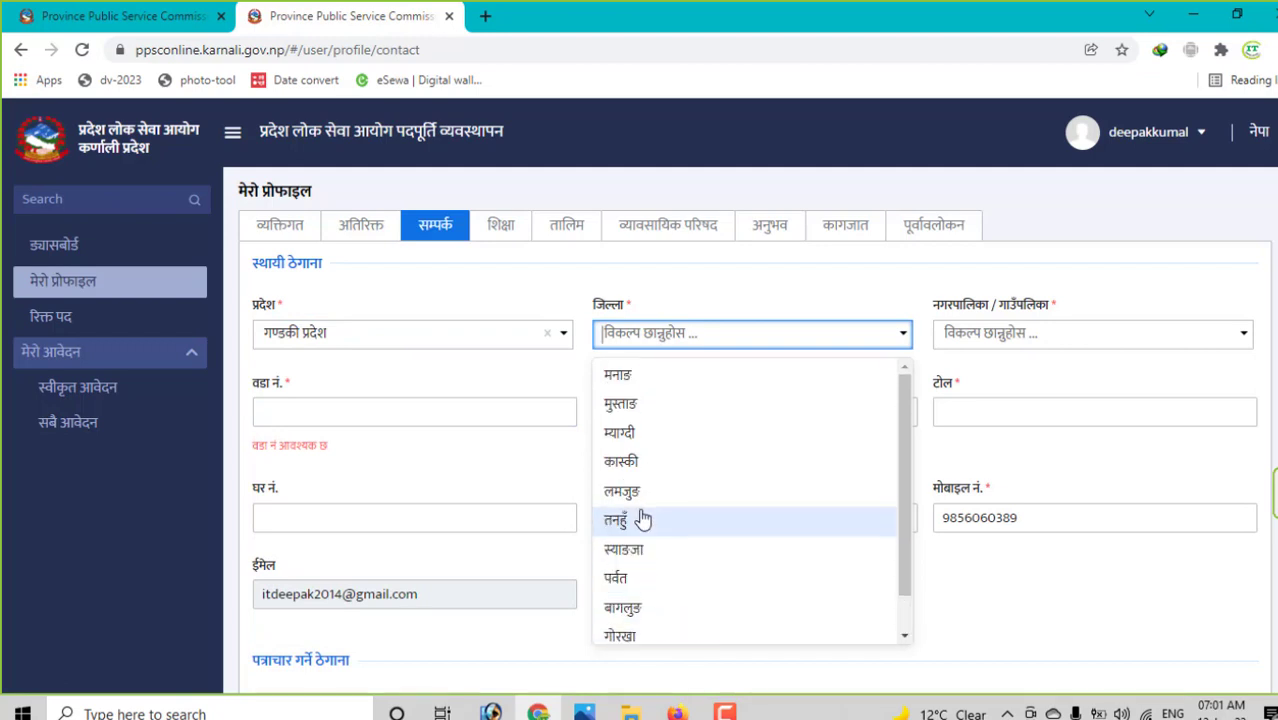
click(645, 519)
click(1104, 347)
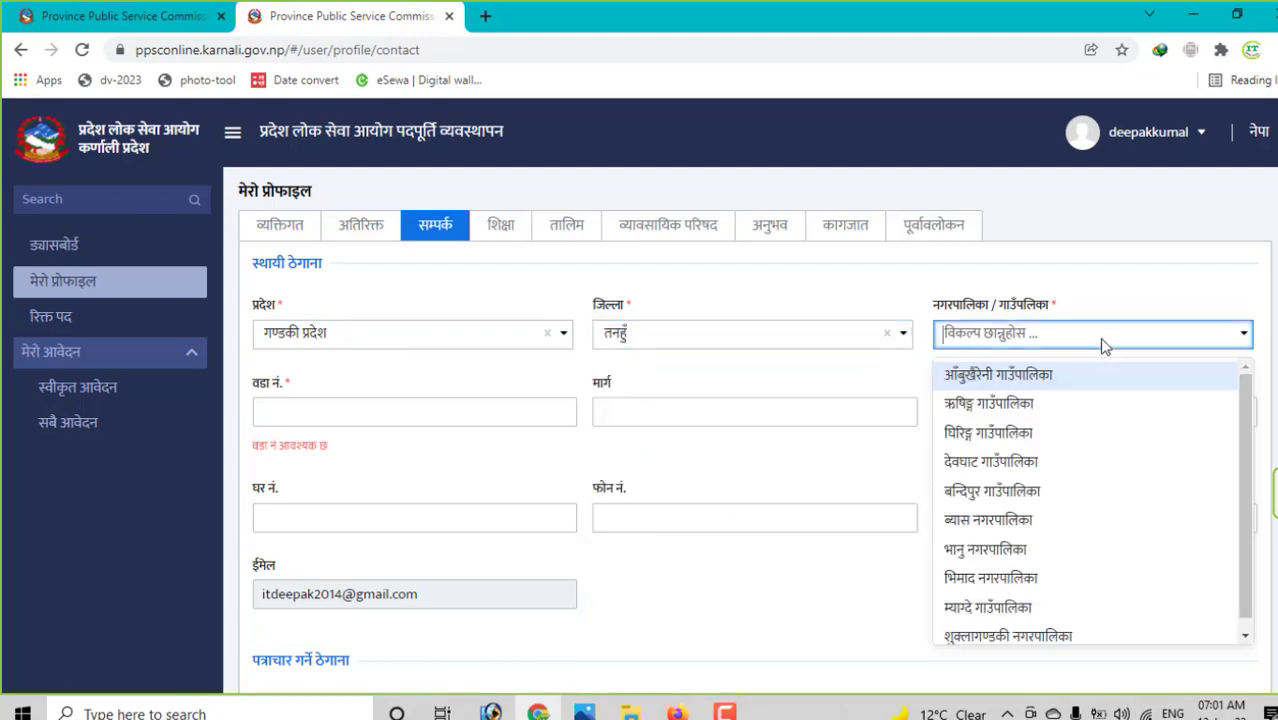
click(387, 411)
text(1)
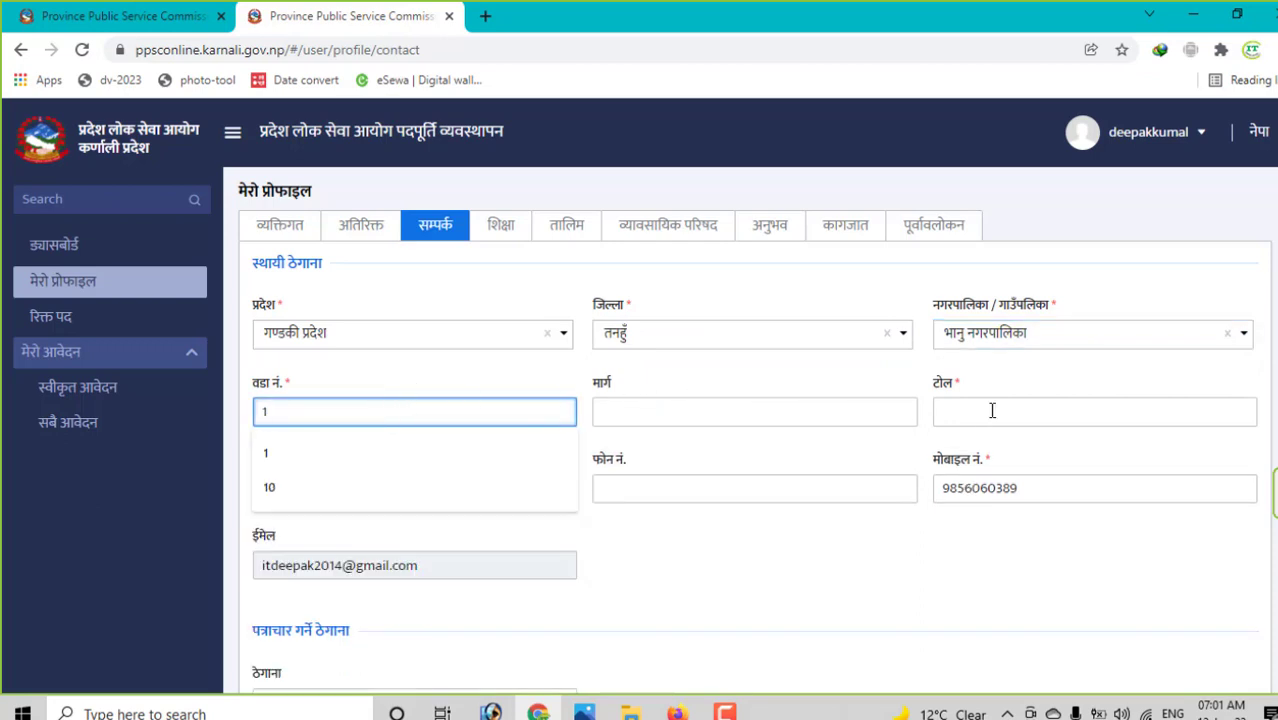
click(1000, 410)
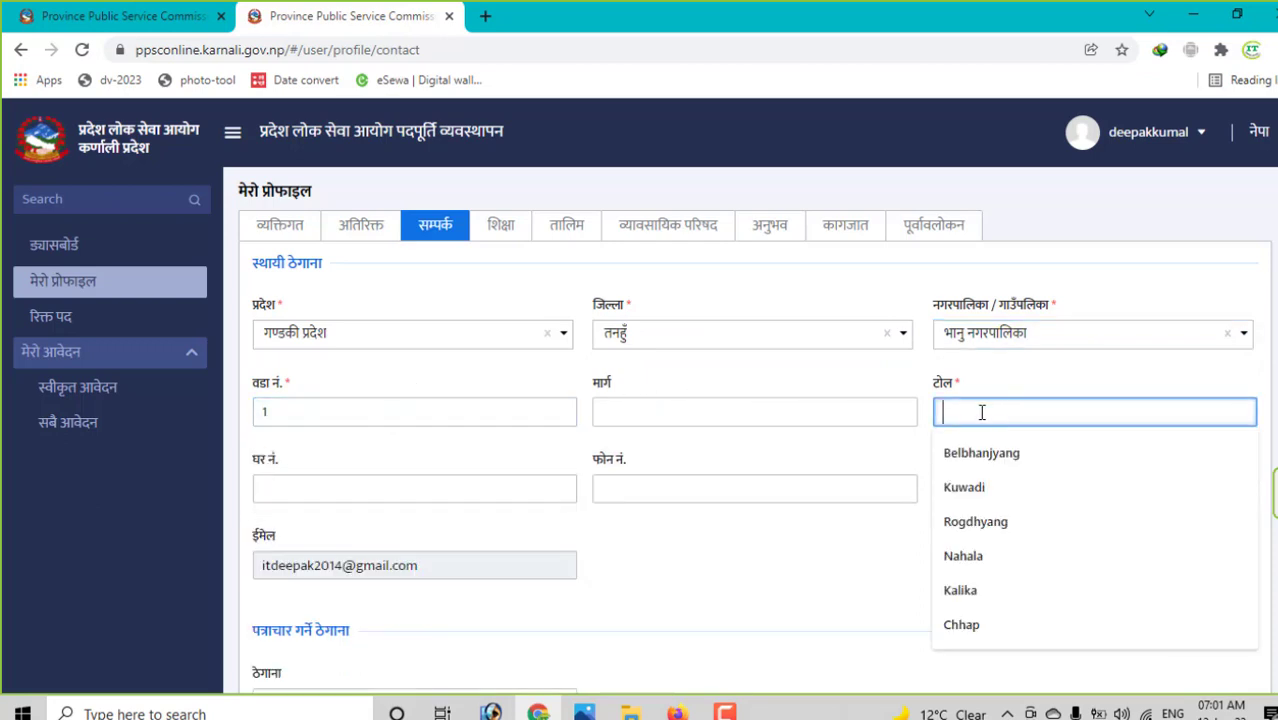
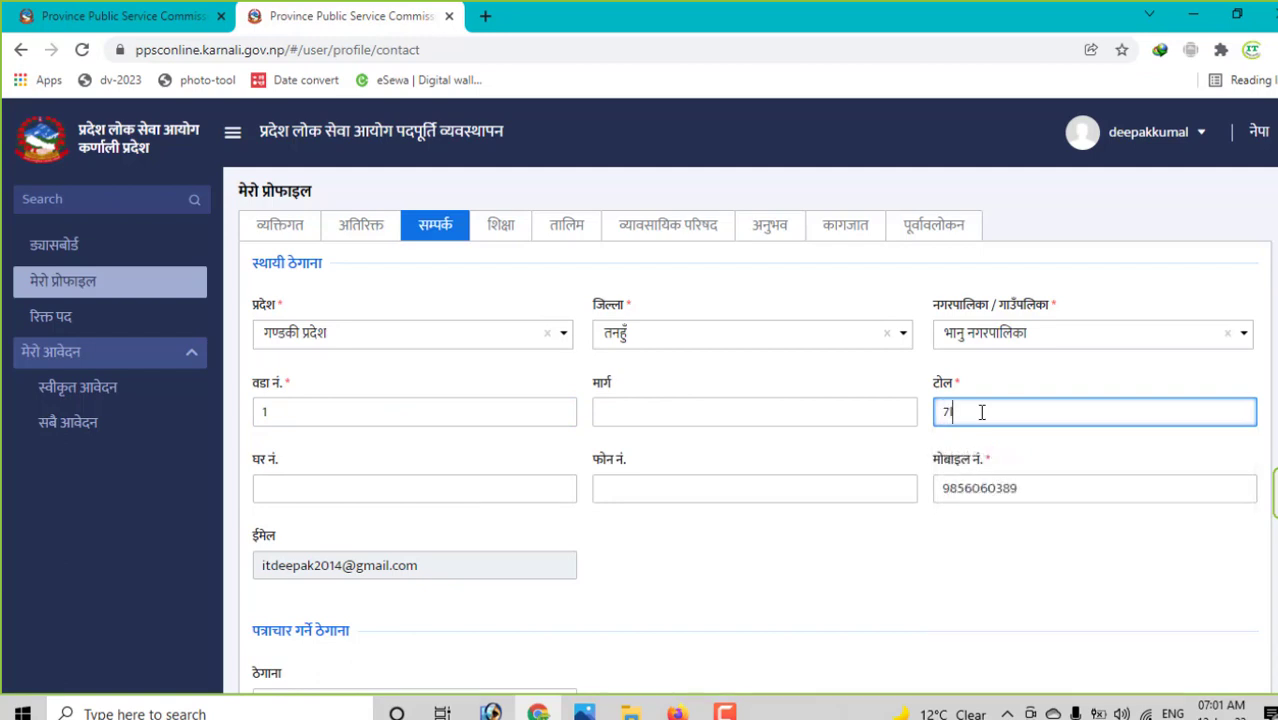
scroll(1008, 488, down, 2)
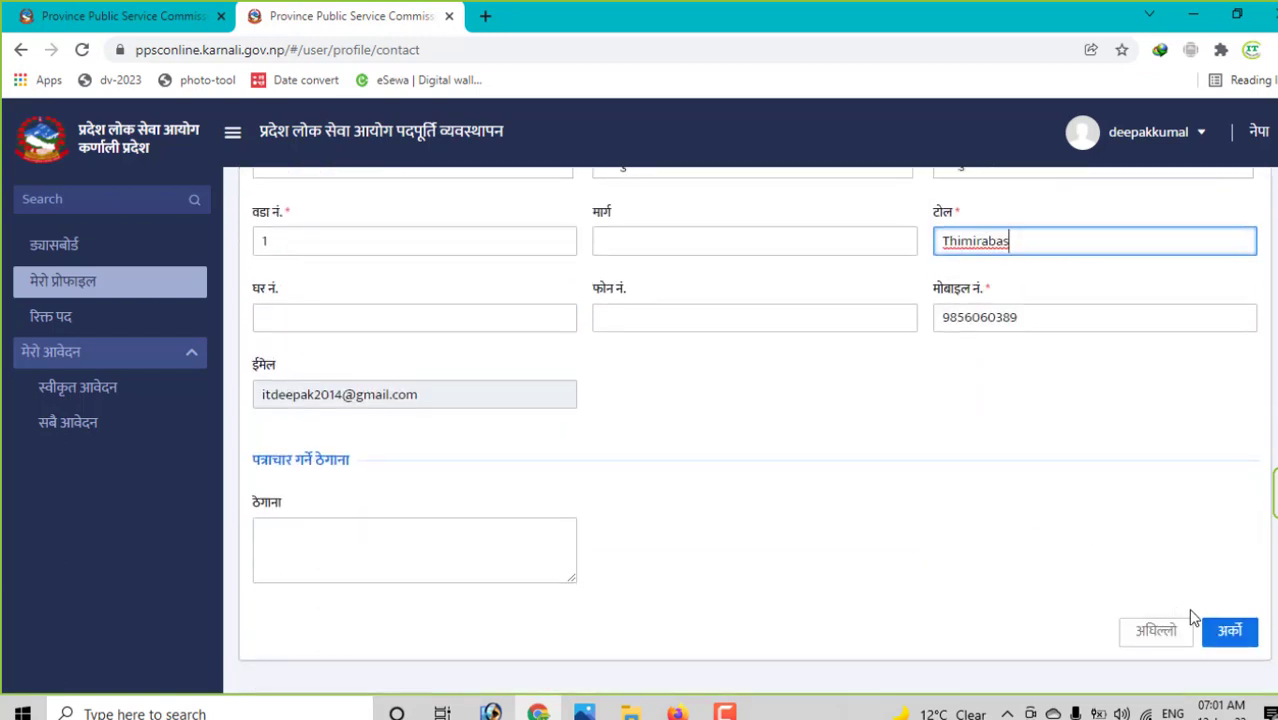
click(1229, 631)
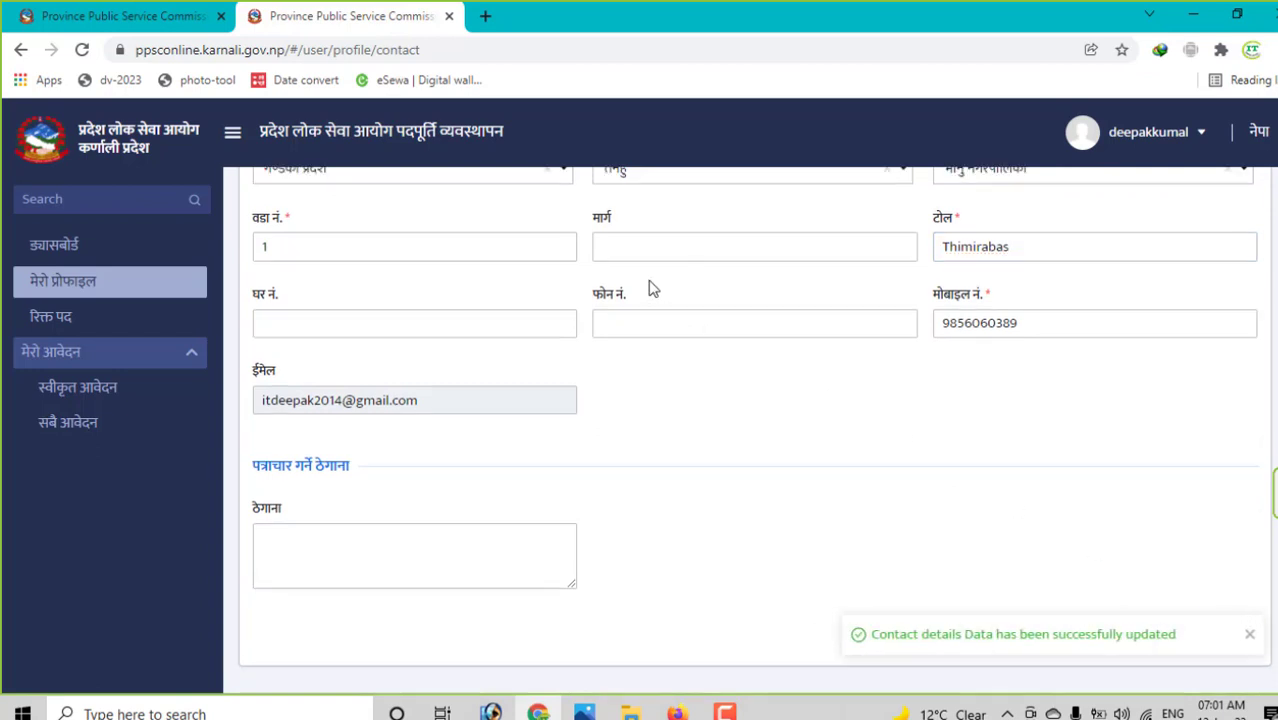
click(501, 226)
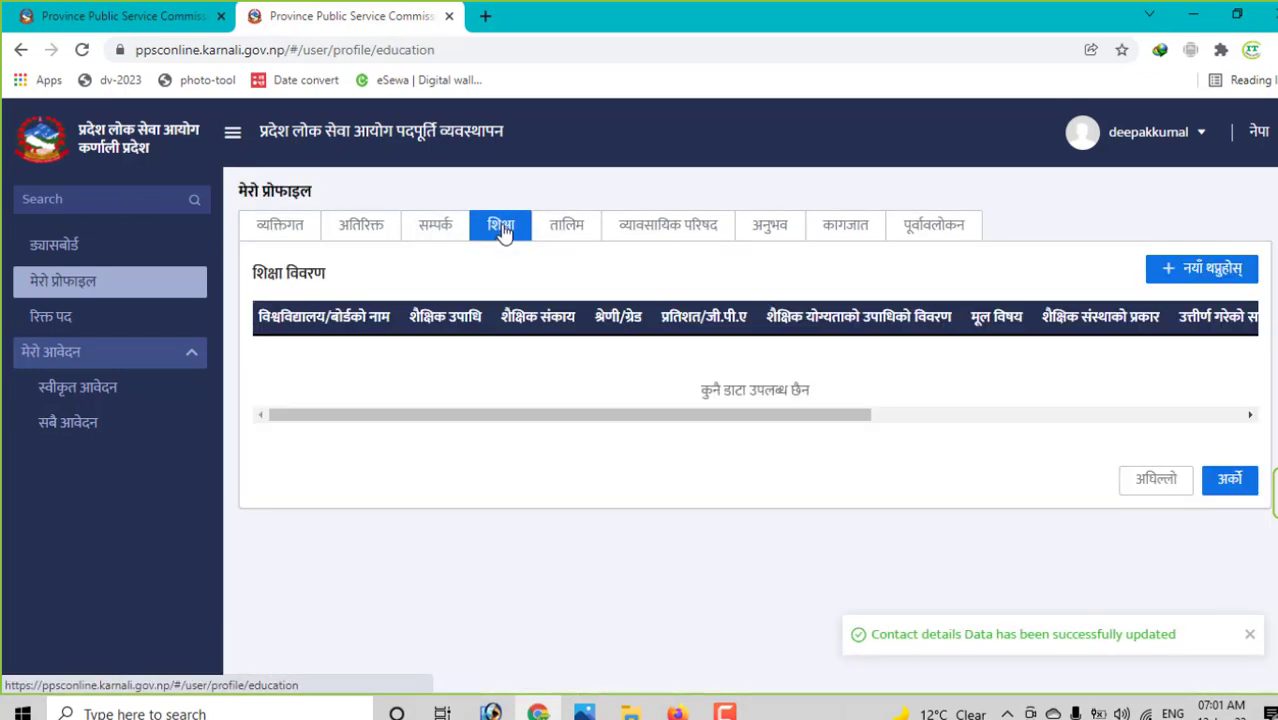
- Add a new education record with board बोर्ड अफ नेपाल and degree एसएलसी/एसईई
click(1238, 270)
click(491, 232)
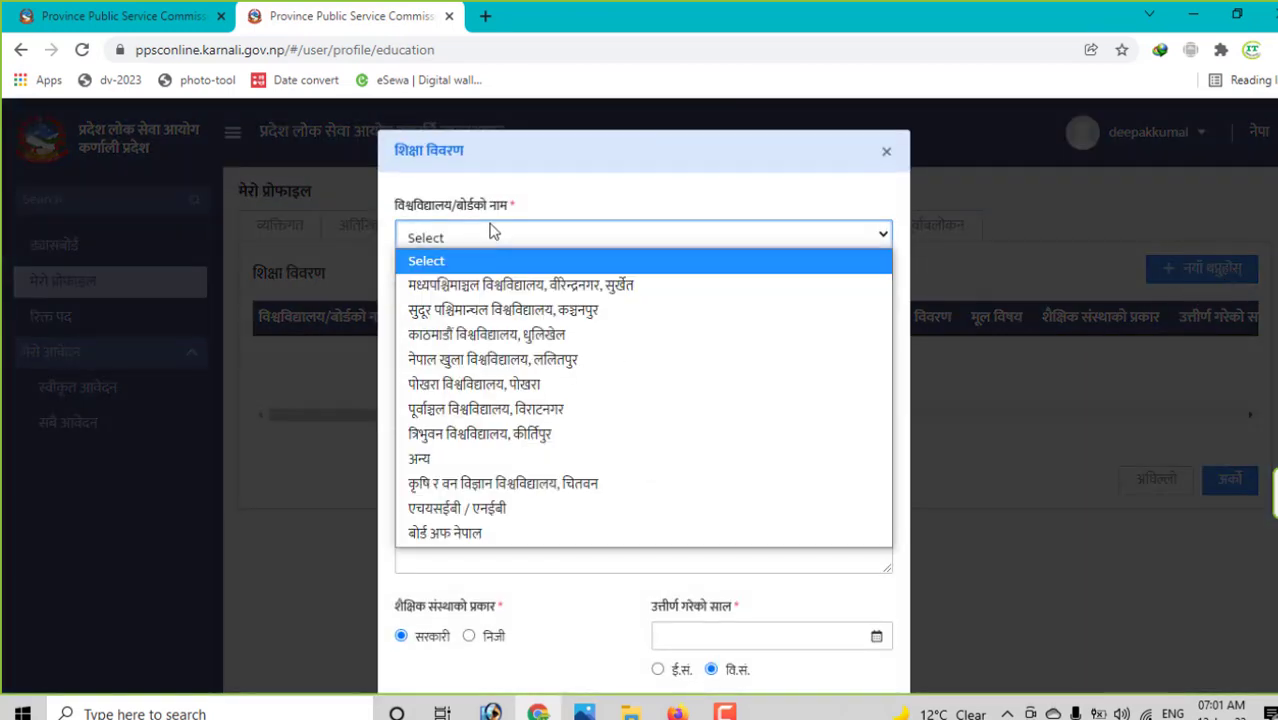
click(491, 232)
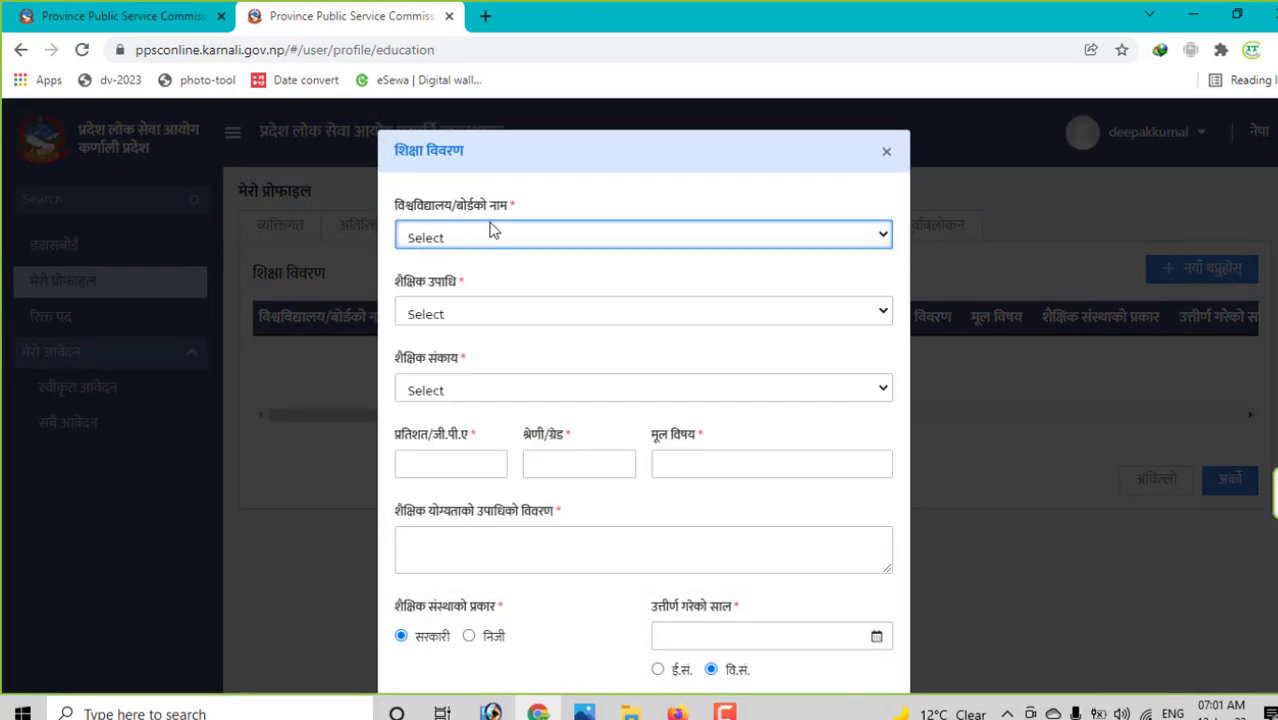
click(491, 231)
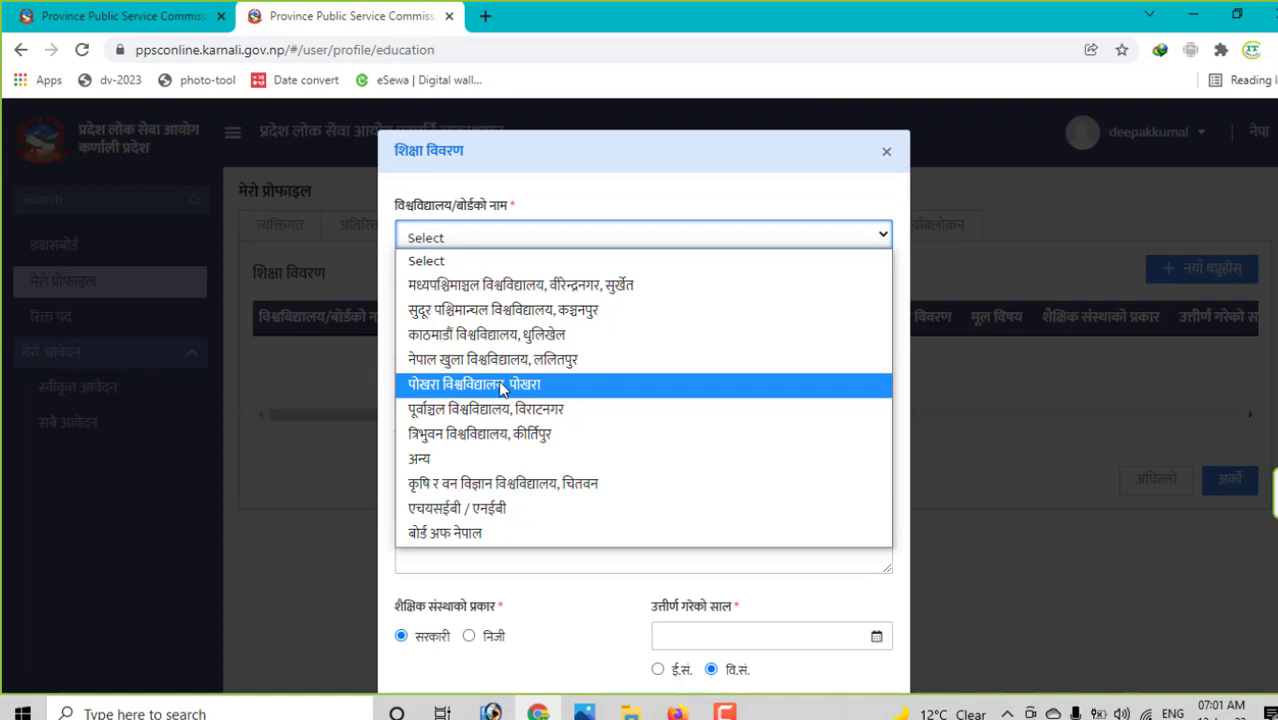
click(472, 543)
click(465, 314)
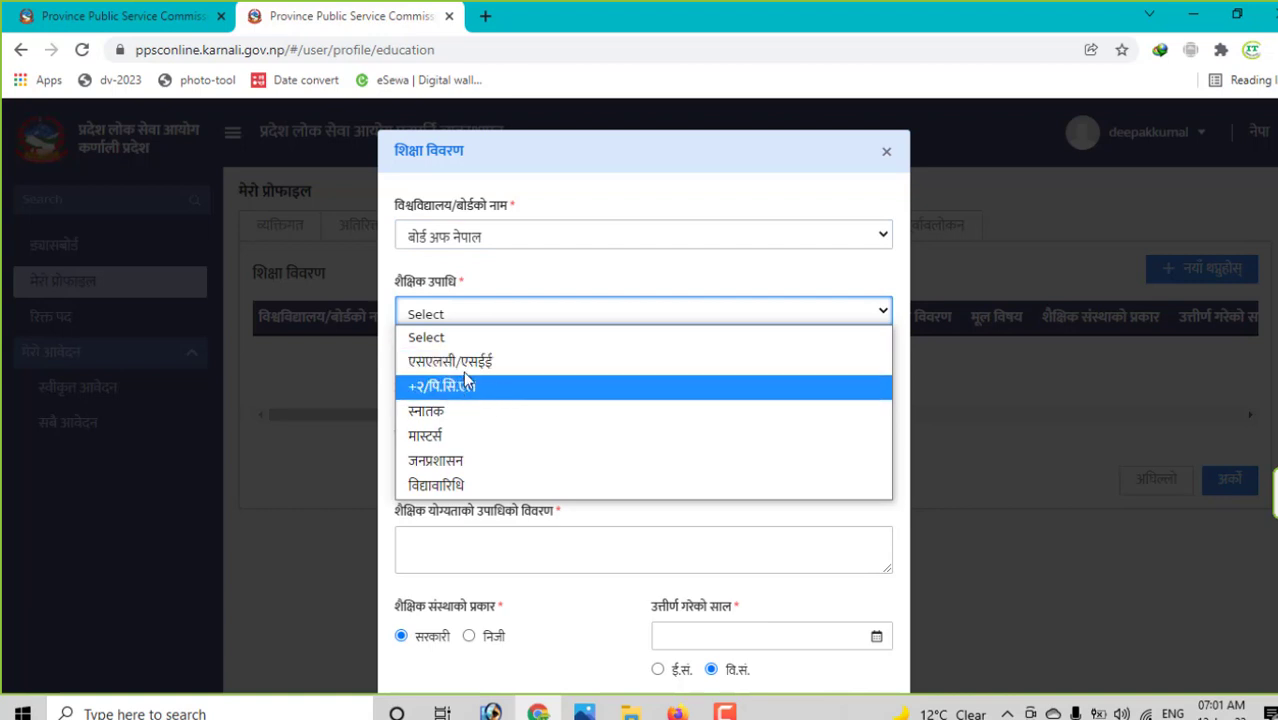
click(470, 362)
click(487, 390)
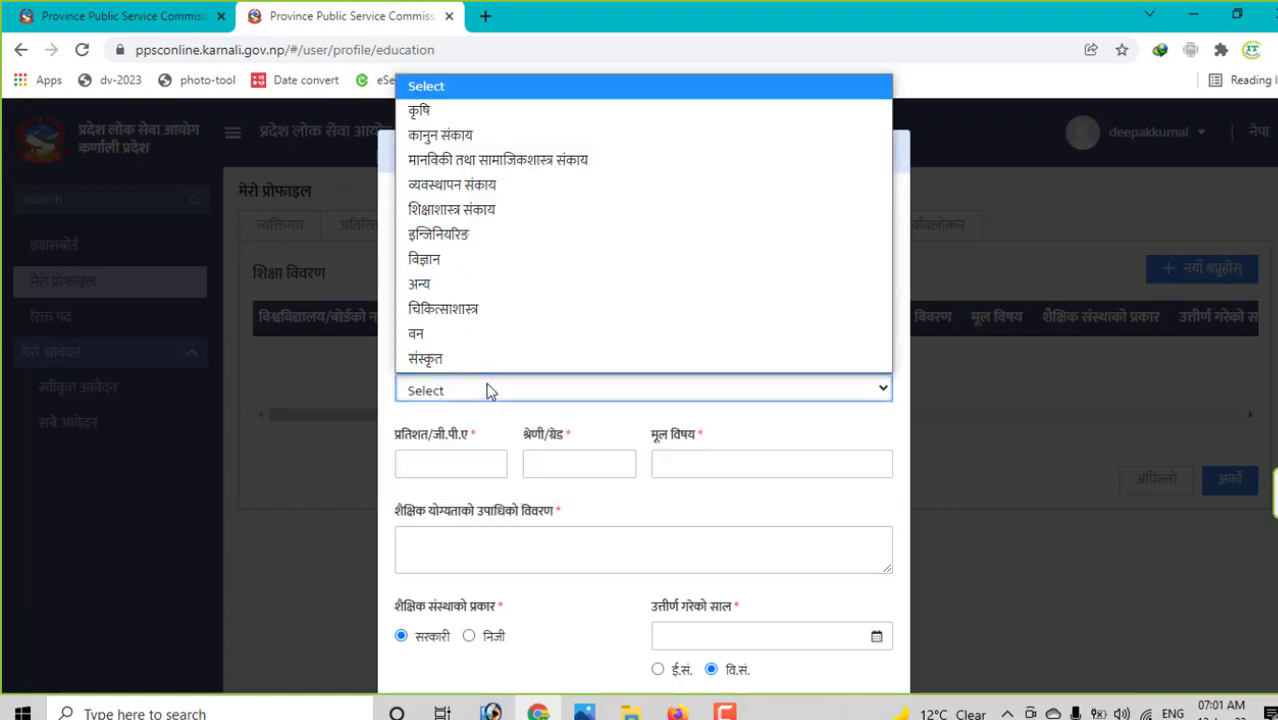
click(489, 391)
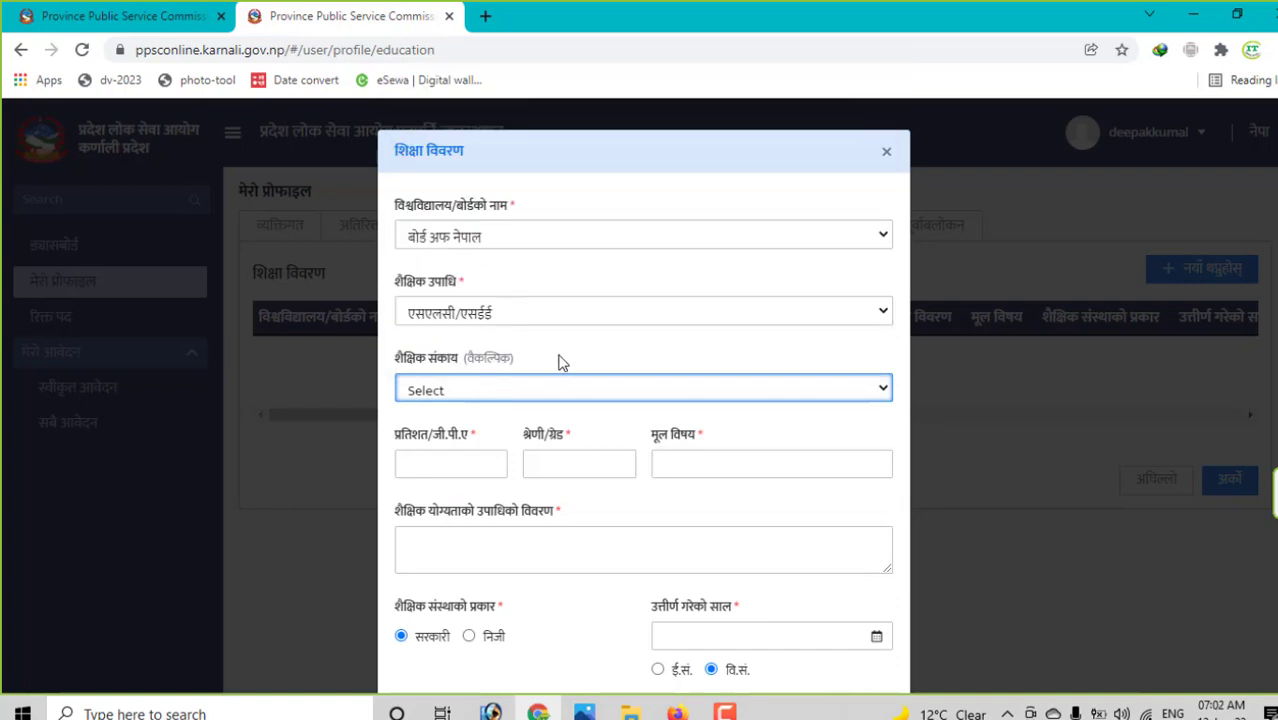
- Enter percentage 66.7, grade First and main subjects Nepali, Science, Maths
scroll(556, 360, down, 1)
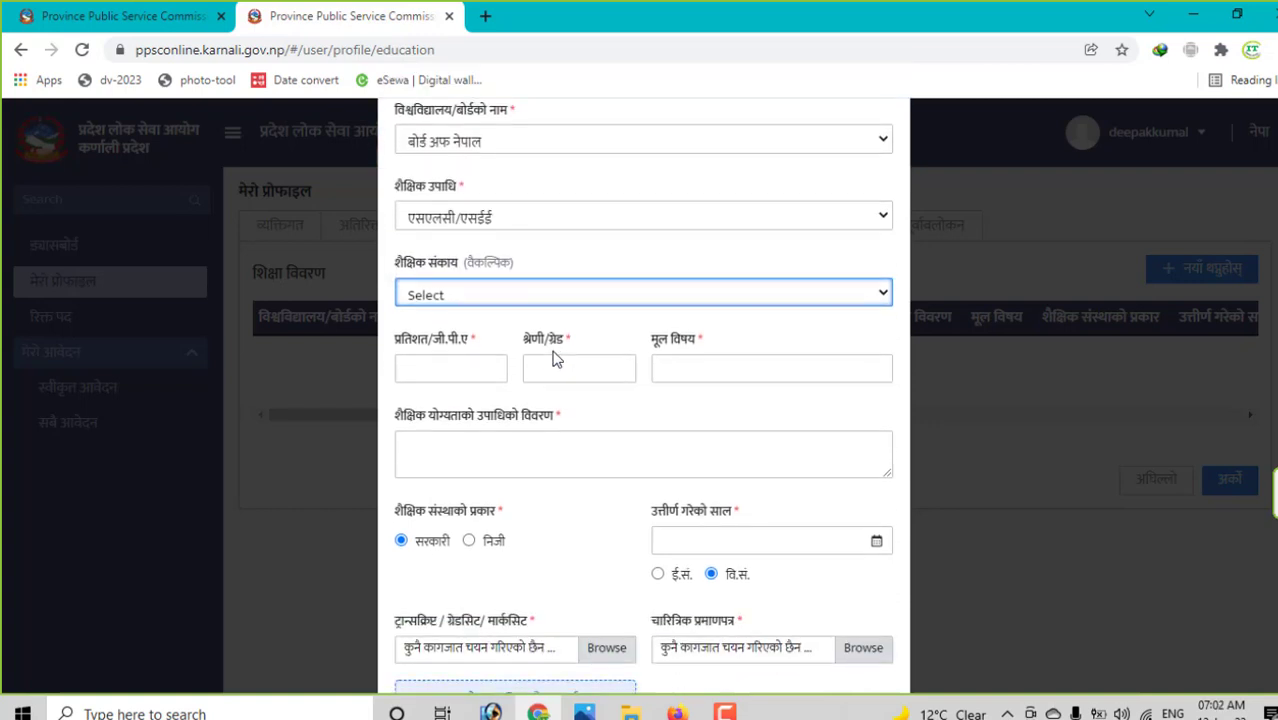
click(434, 370)
text(66.7)
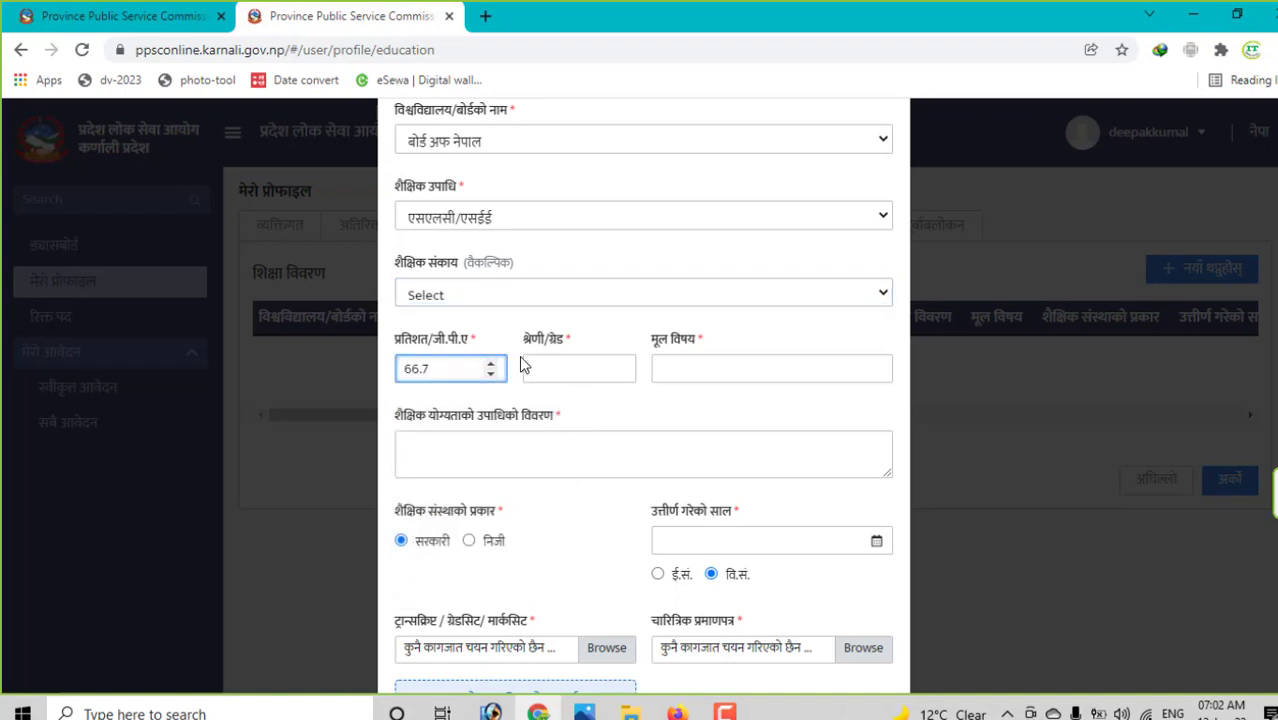
click(560, 371)
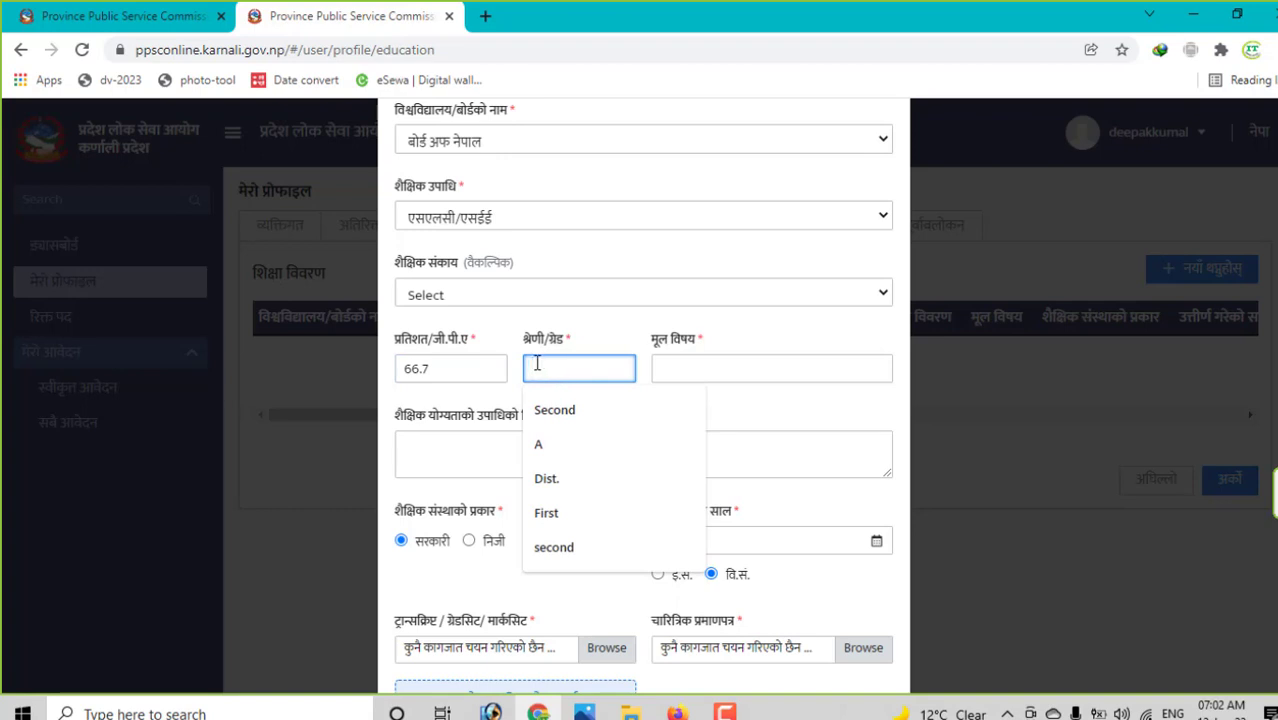
text(First)
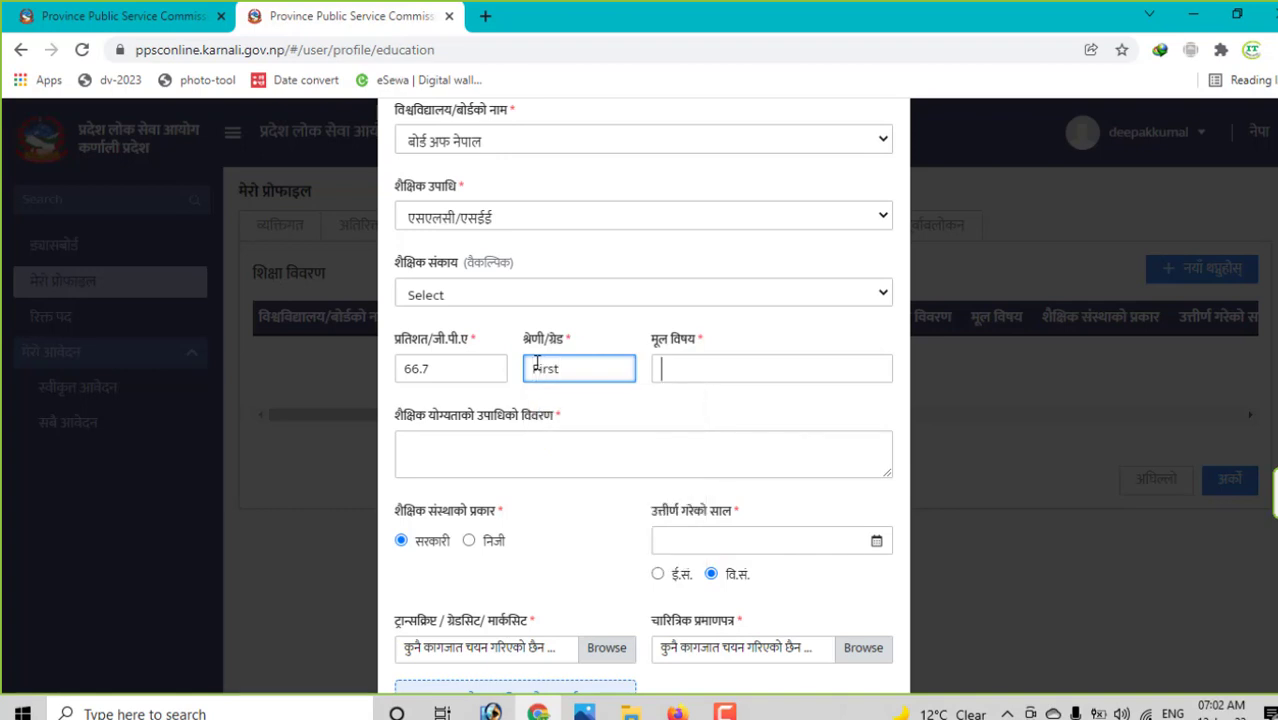
key(Tab)
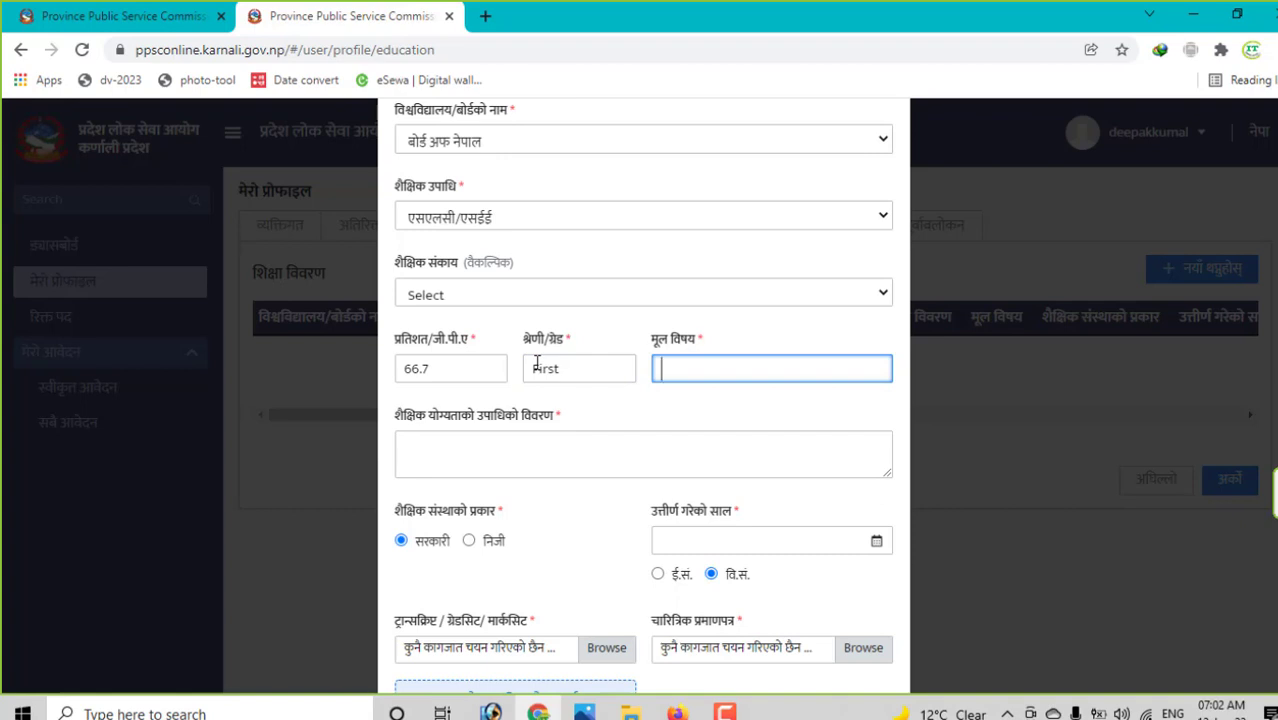
text(Nepali, Science, Maths)
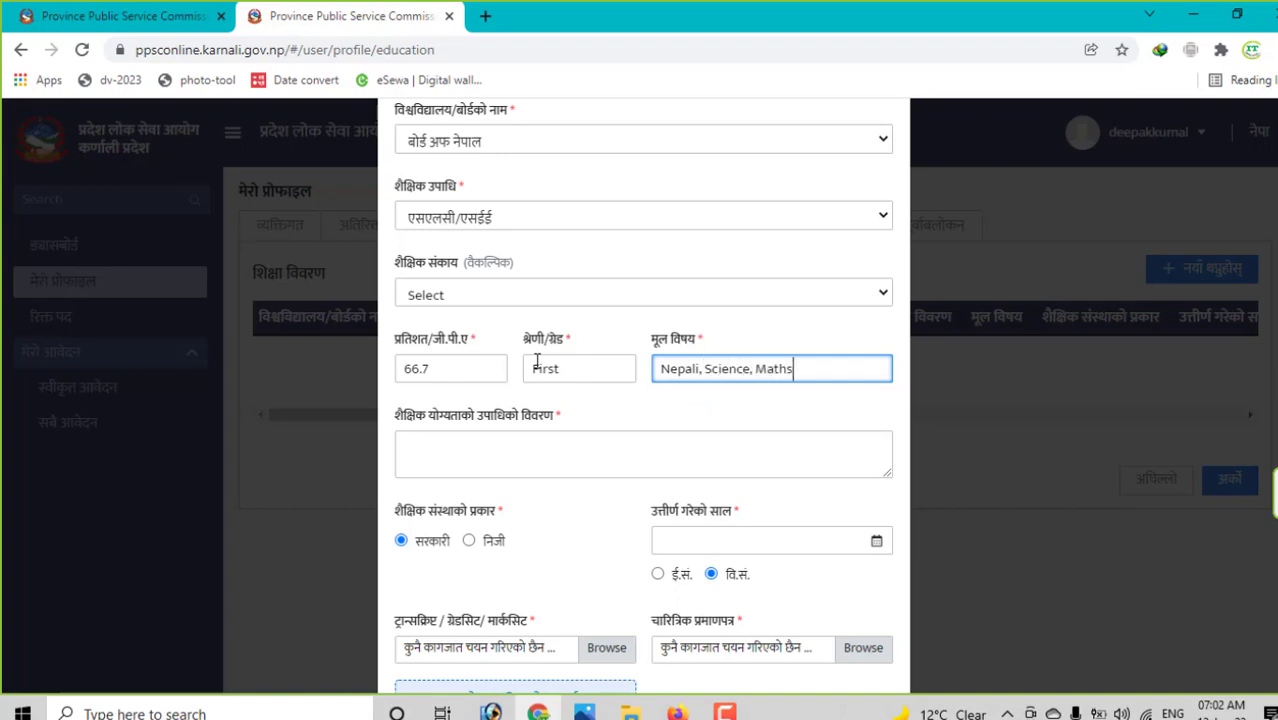
key(Tab)
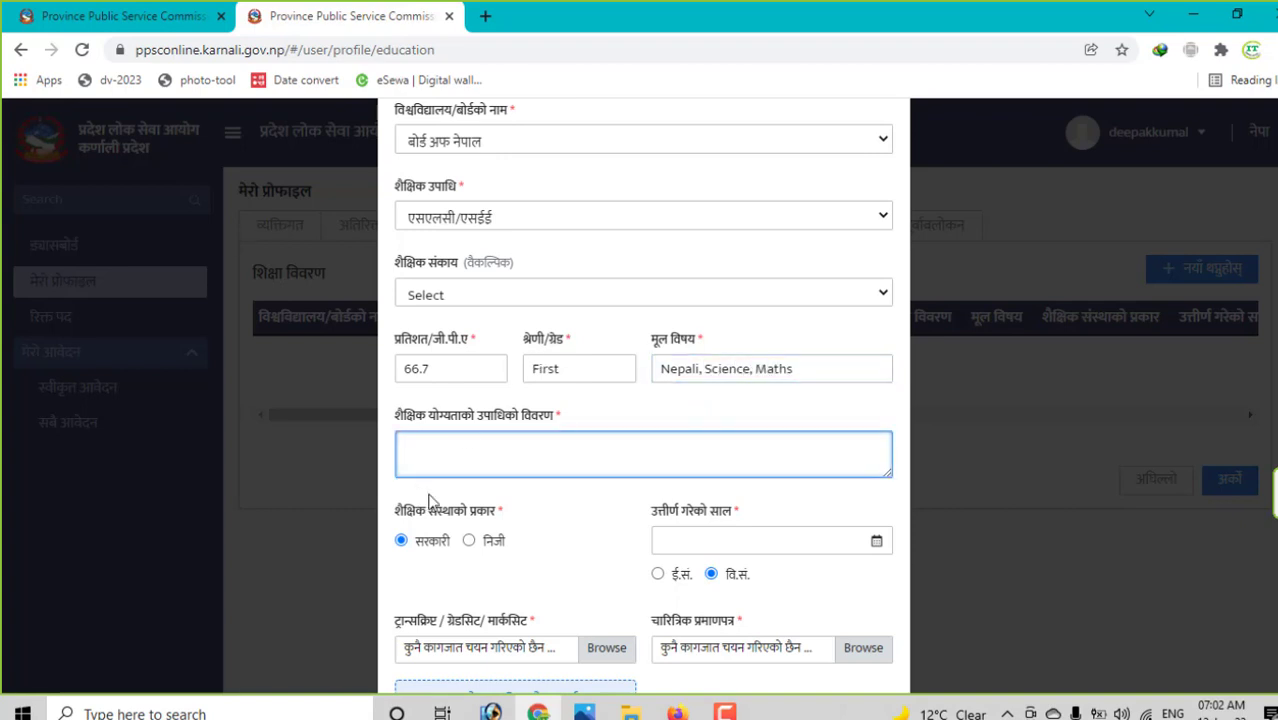
text(SLC Passed)
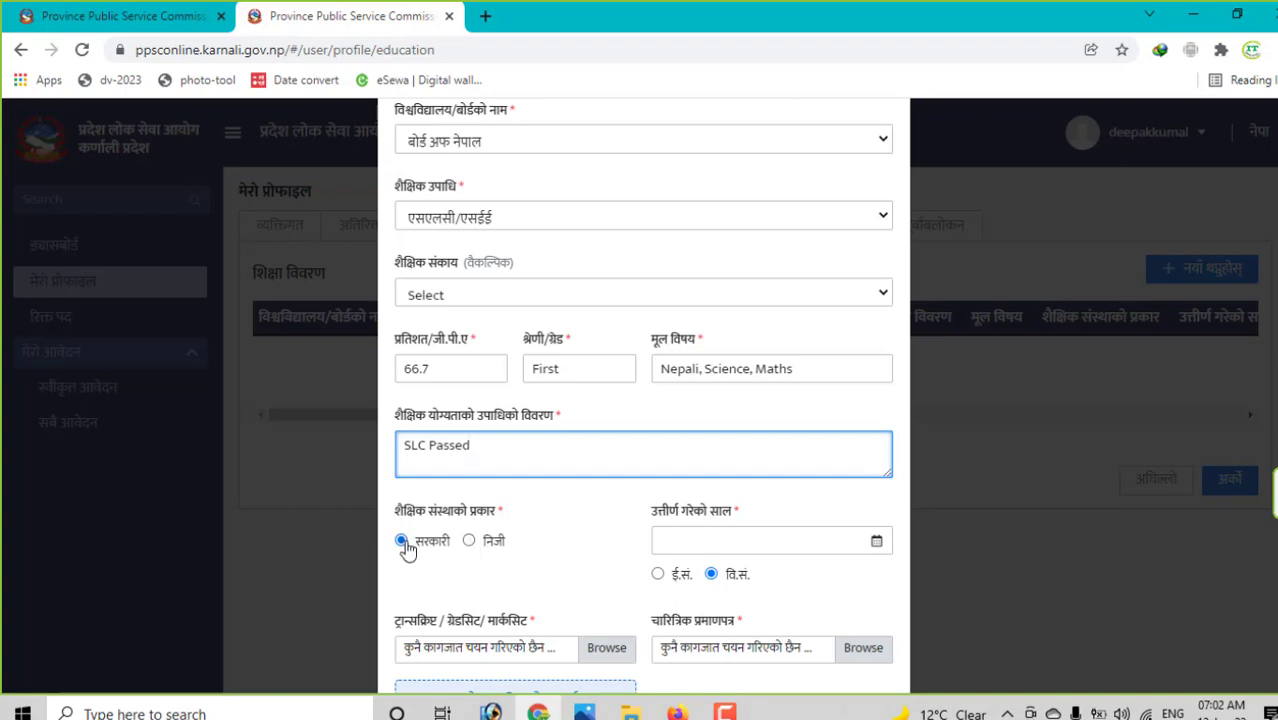
click(875, 543)
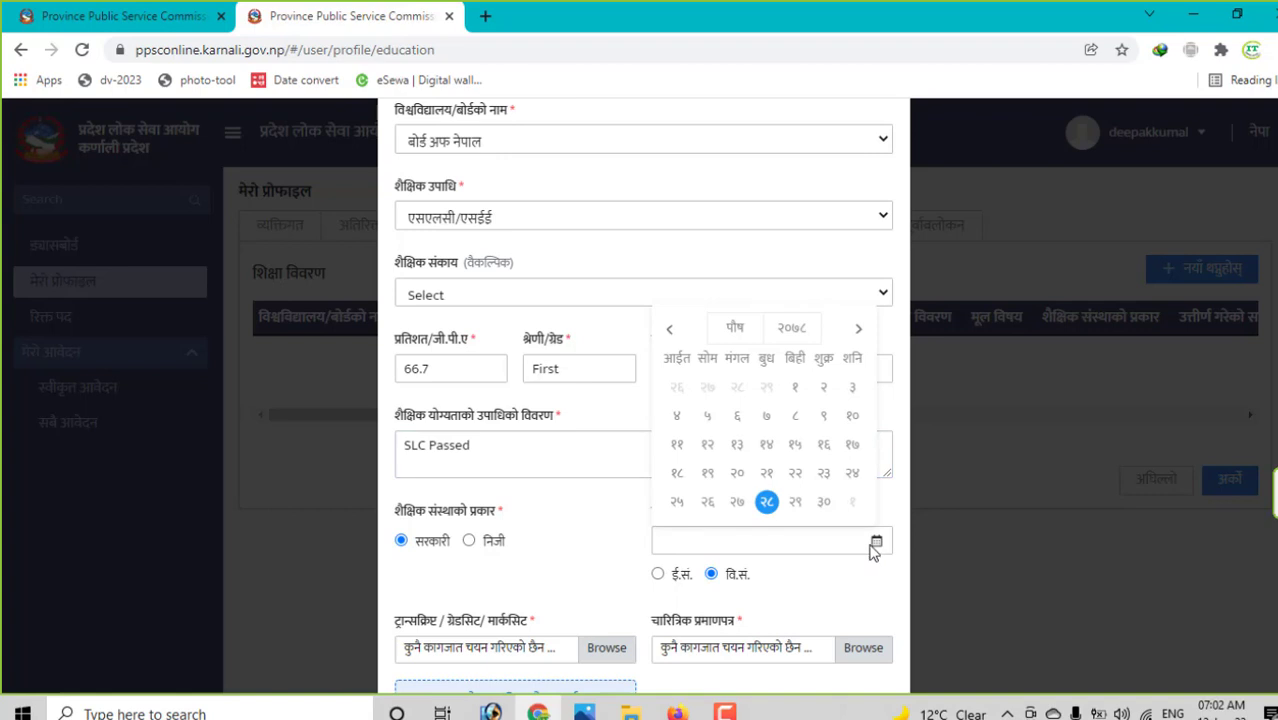
click(867, 545)
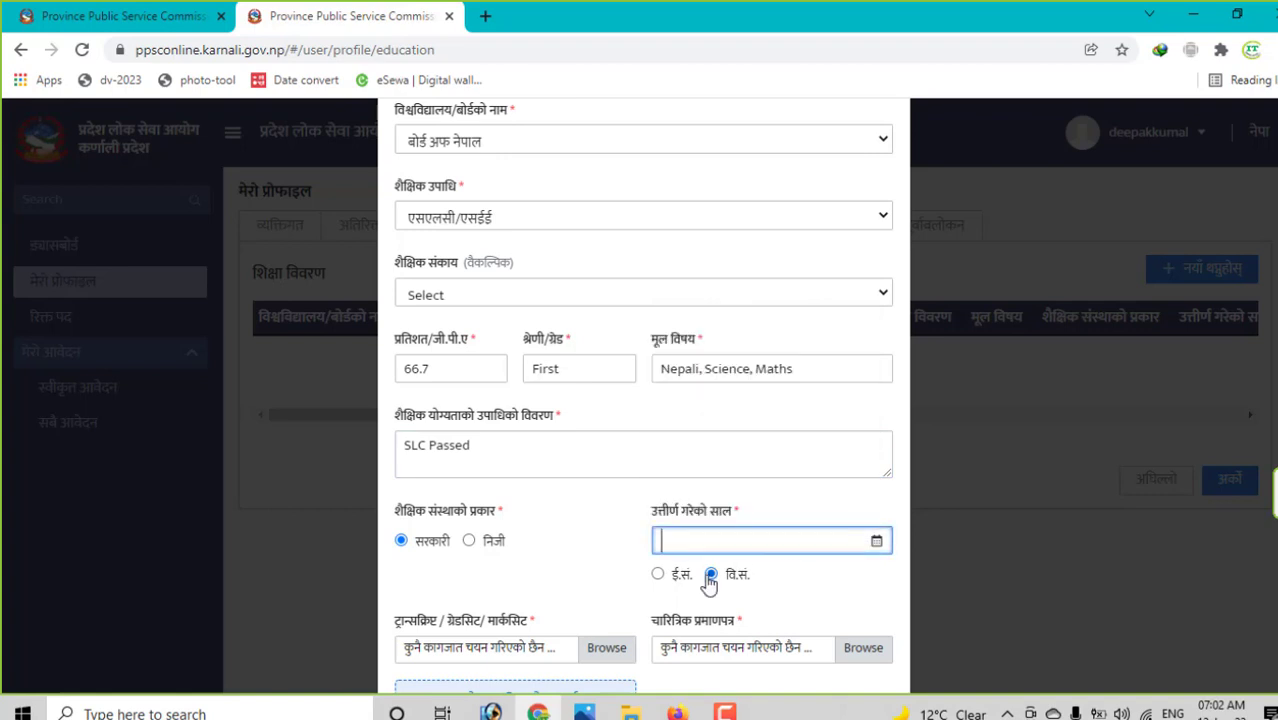
click(657, 574)
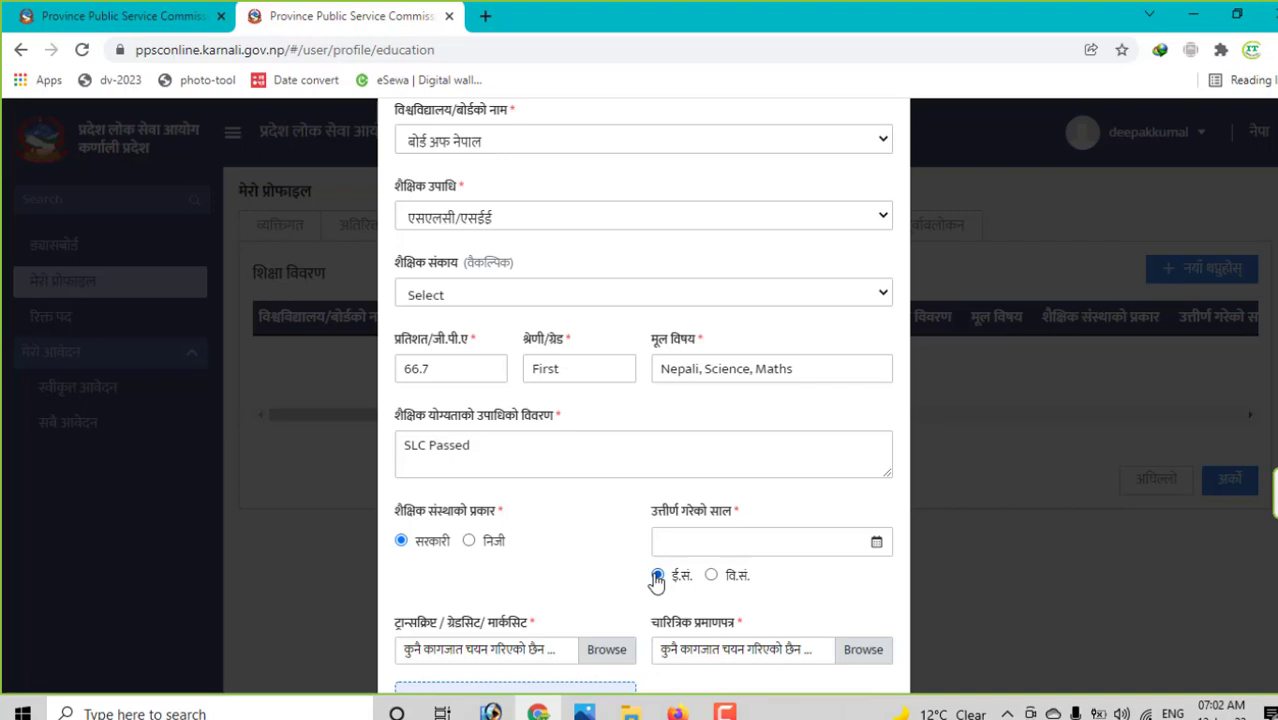
click(710, 575)
click(864, 541)
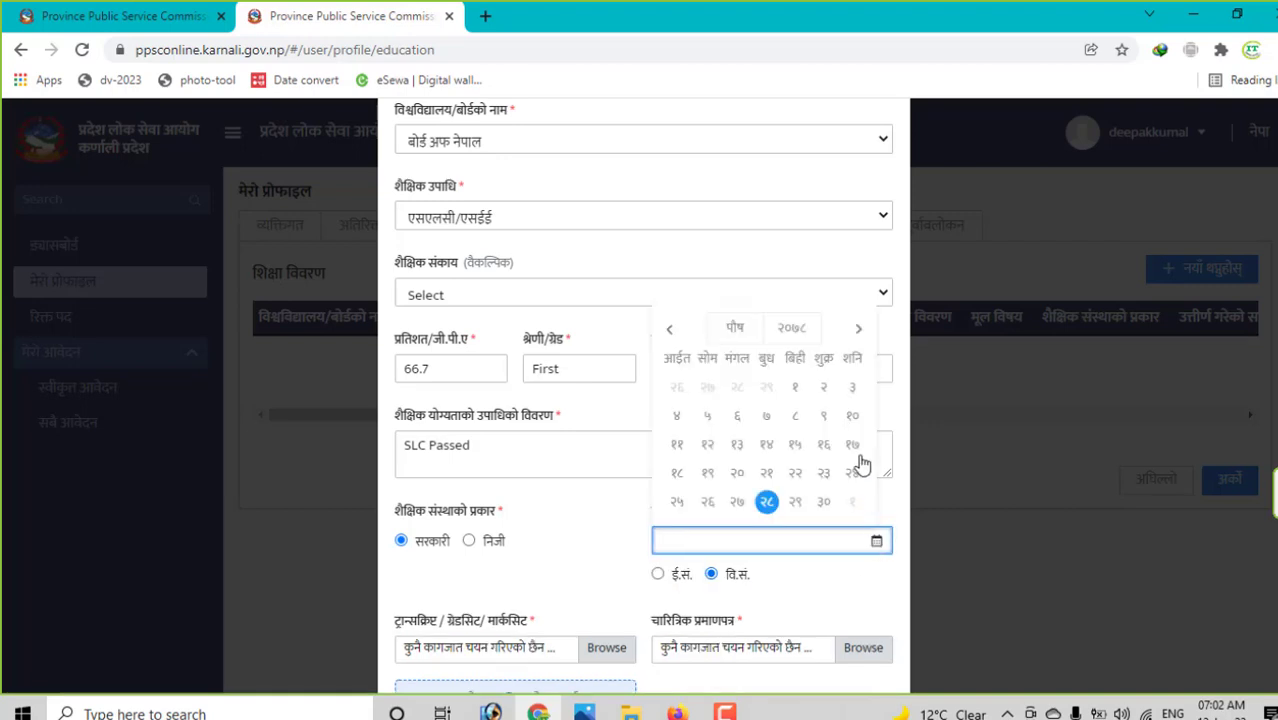
click(813, 331)
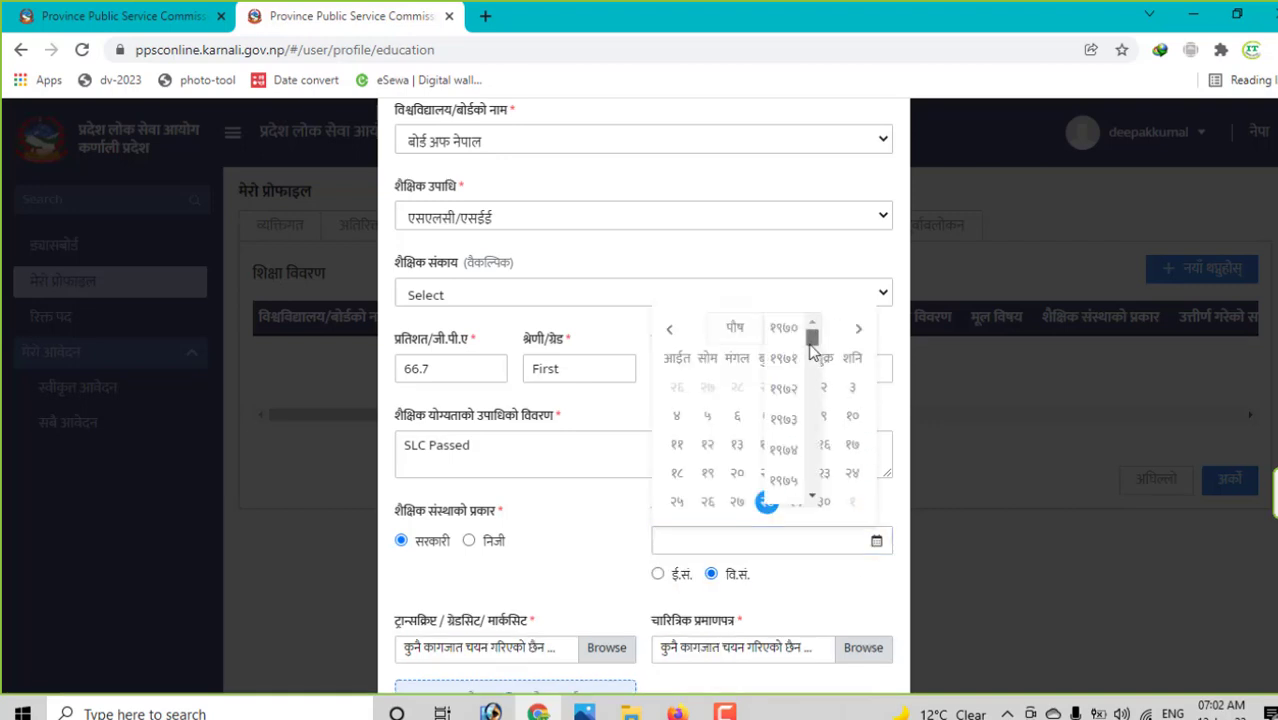
drag(822, 379, 812, 441)
click(793, 378)
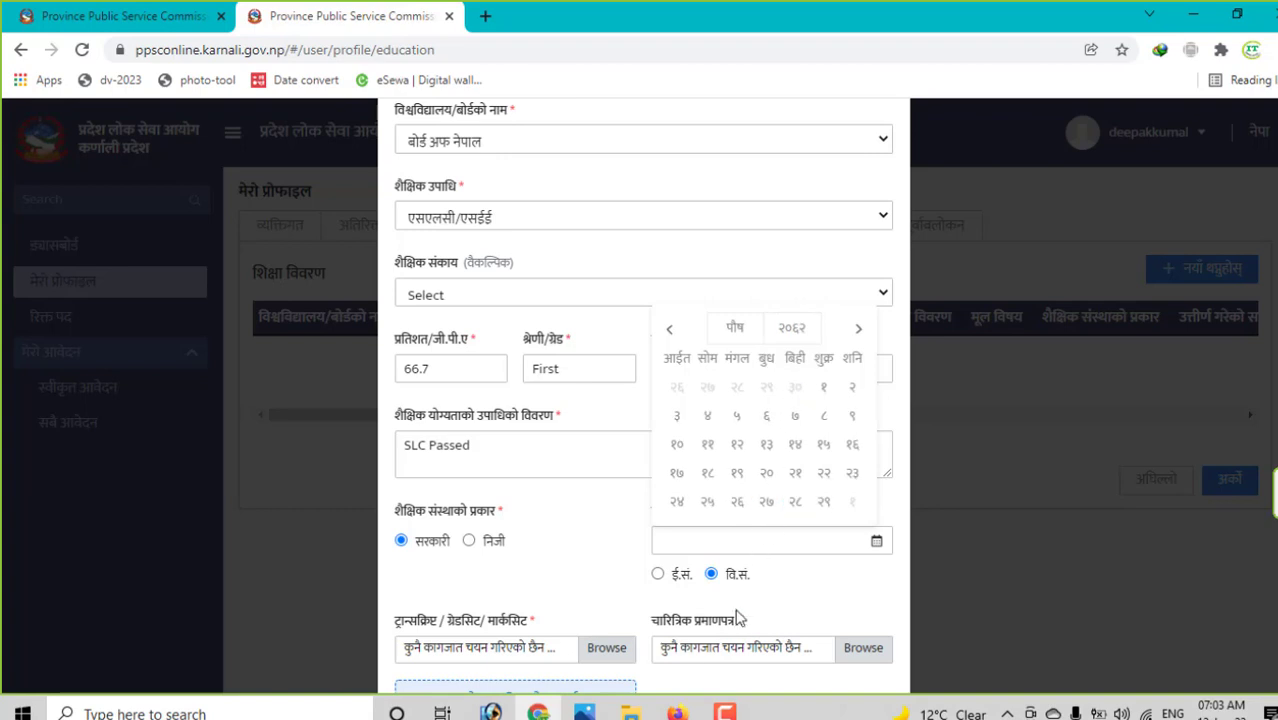
scroll(550, 583, down, 2)
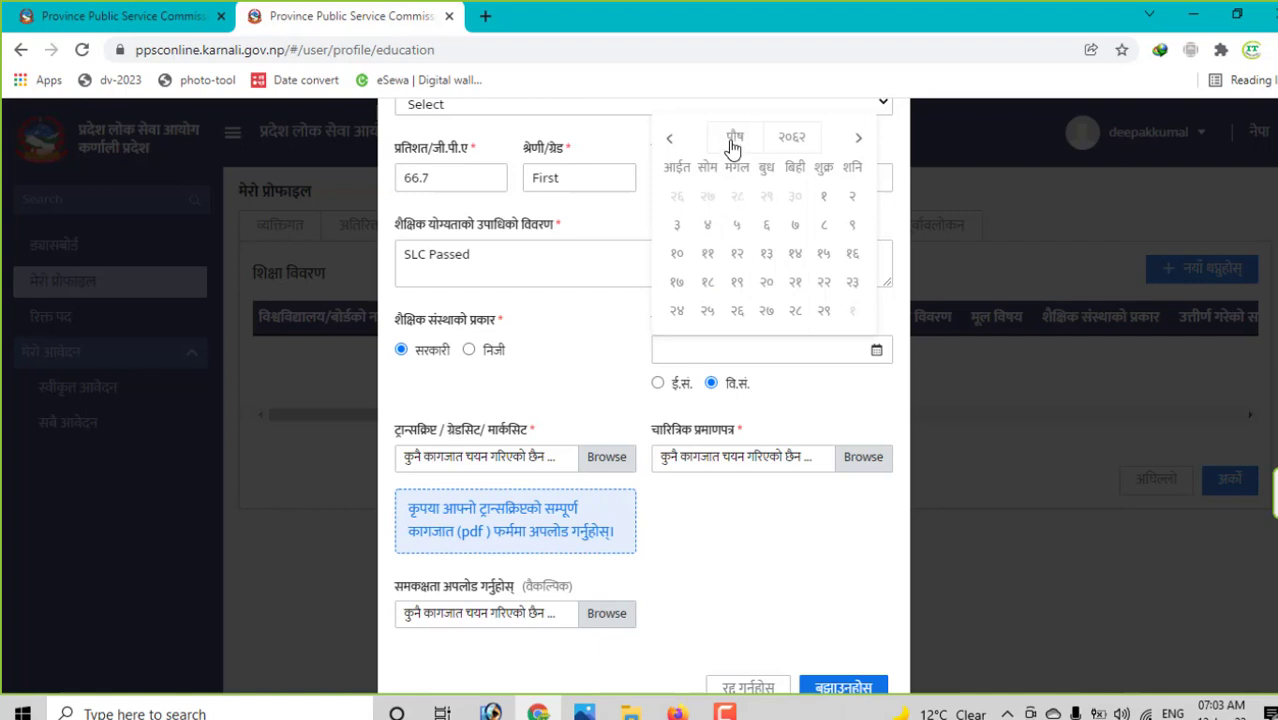
click(766, 226)
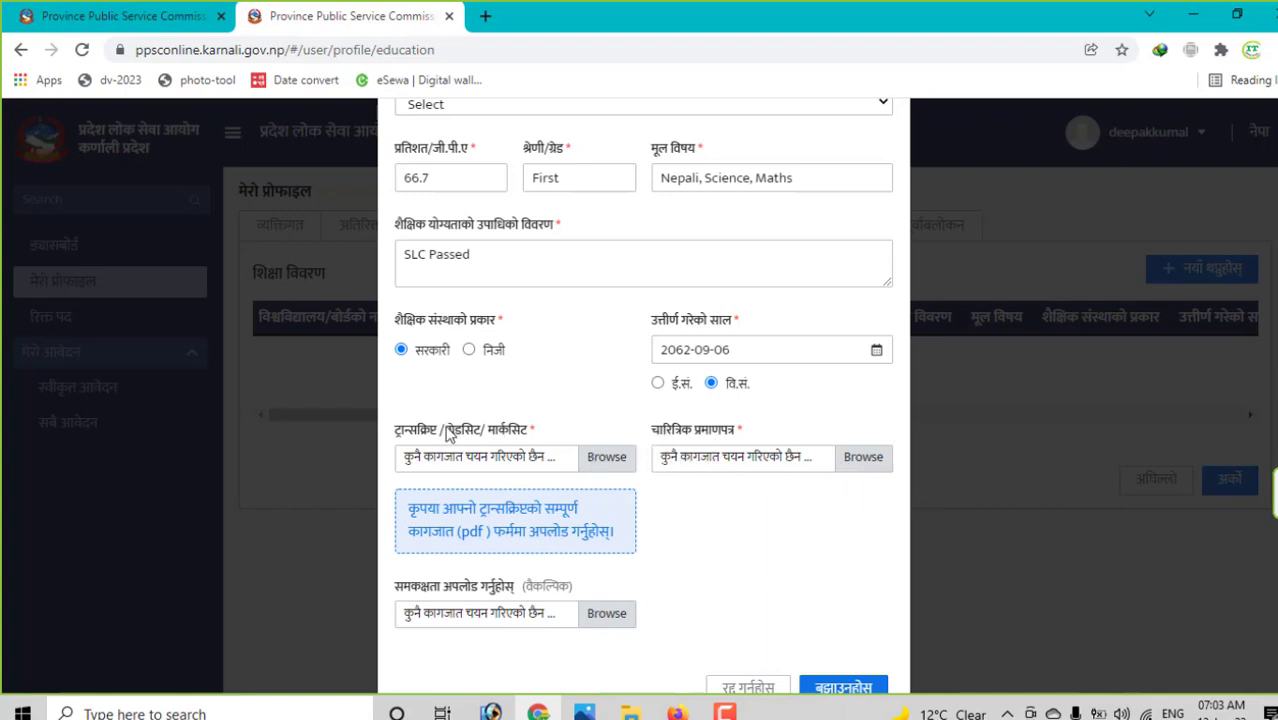
- Attach sharada 12.pdf as both transcript and character certificate, then submit the SLC record
click(606, 460)
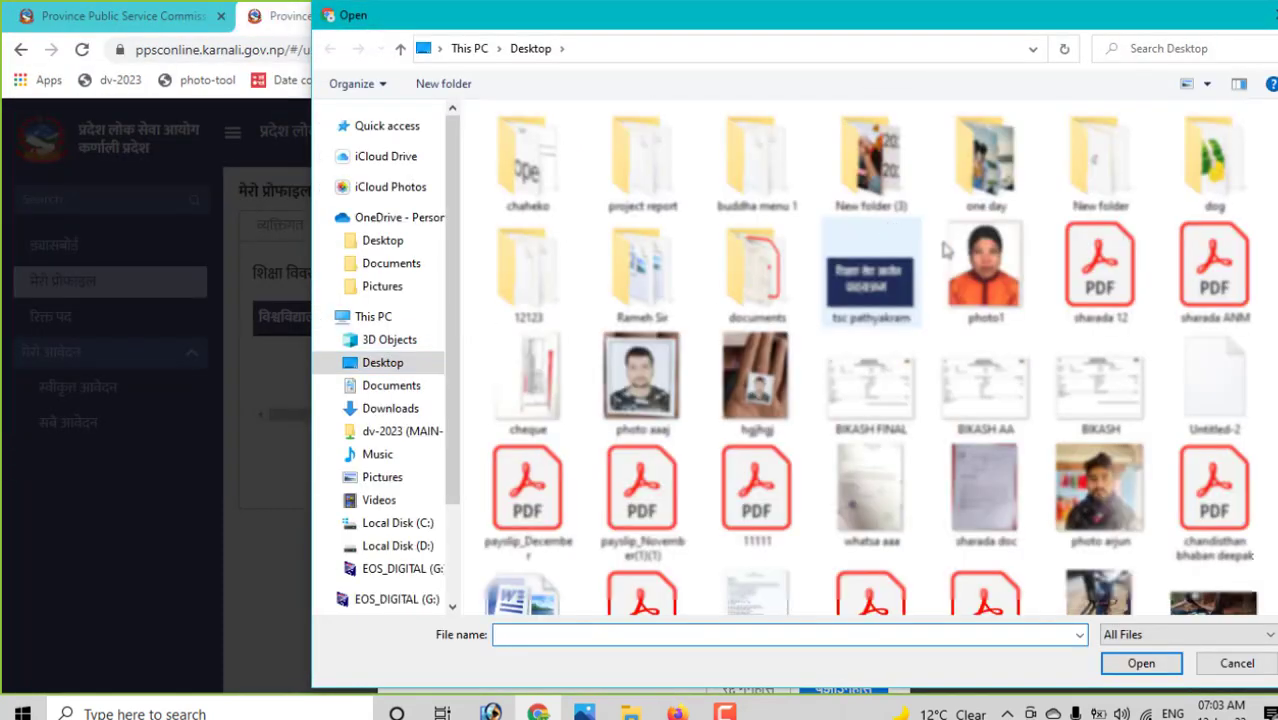
click(1100, 272)
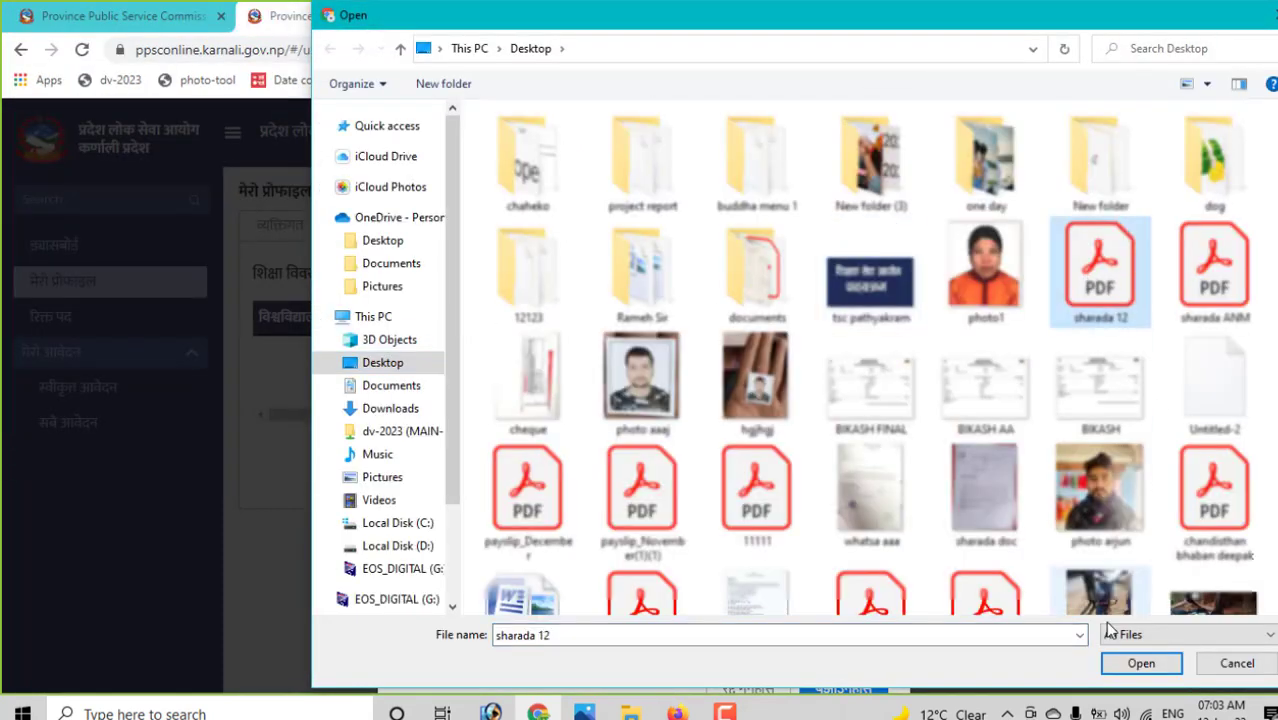
click(1150, 663)
click(863, 462)
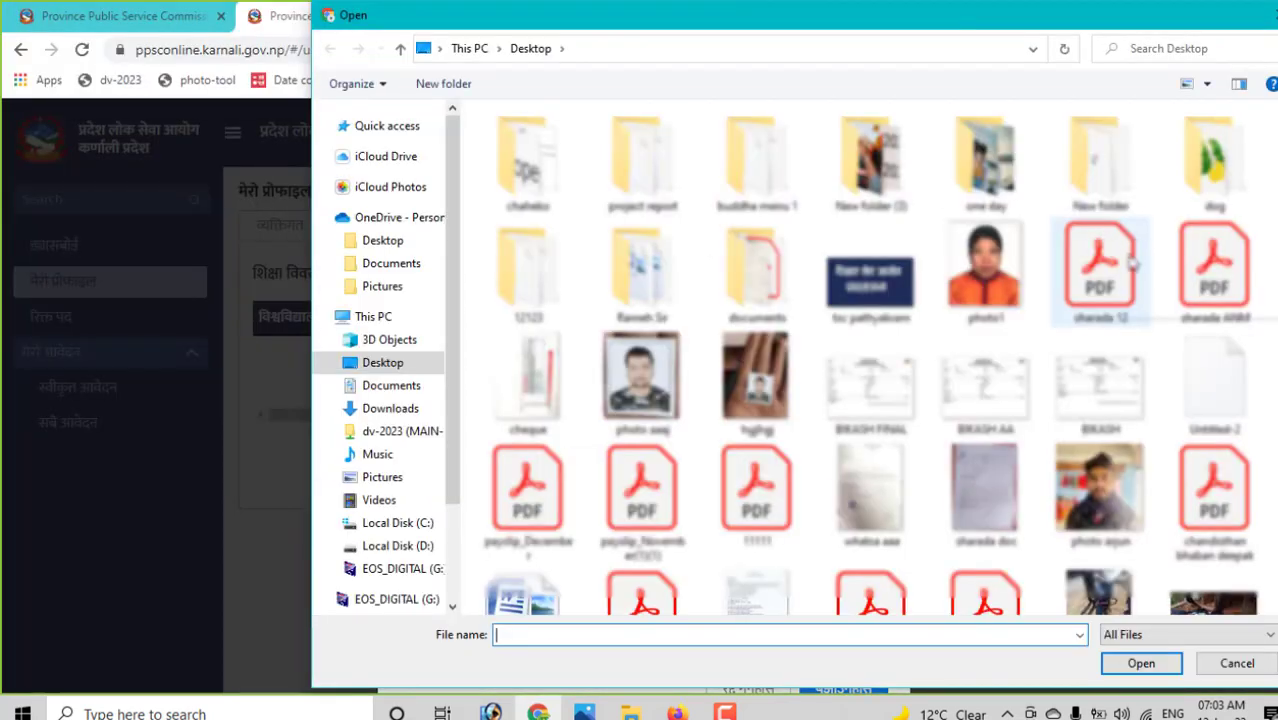
click(1130, 262)
click(1138, 663)
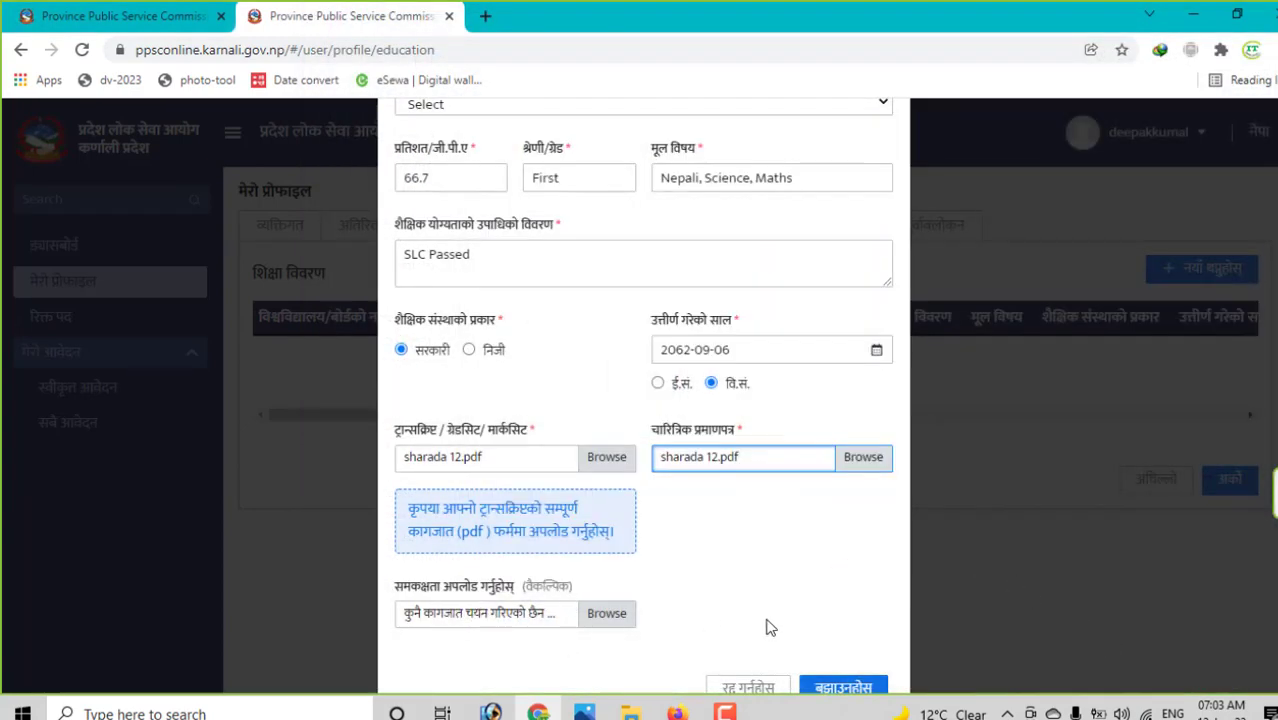
click(828, 688)
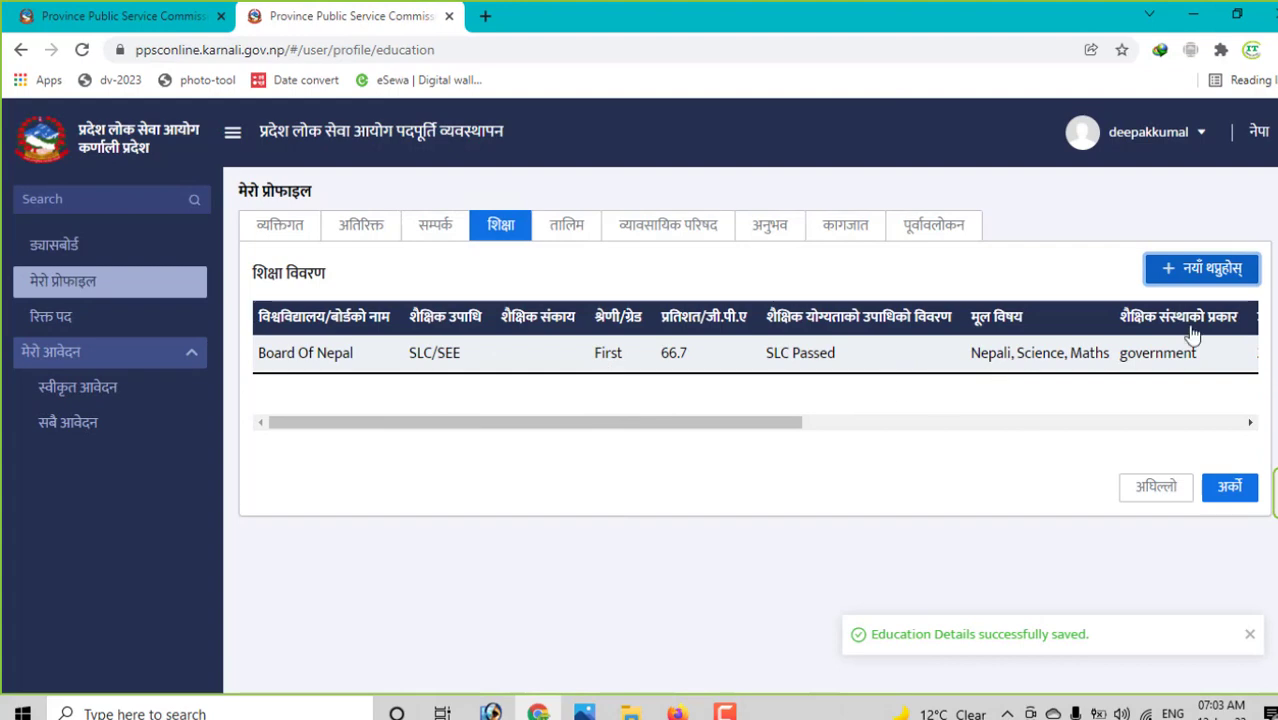
click(1197, 270)
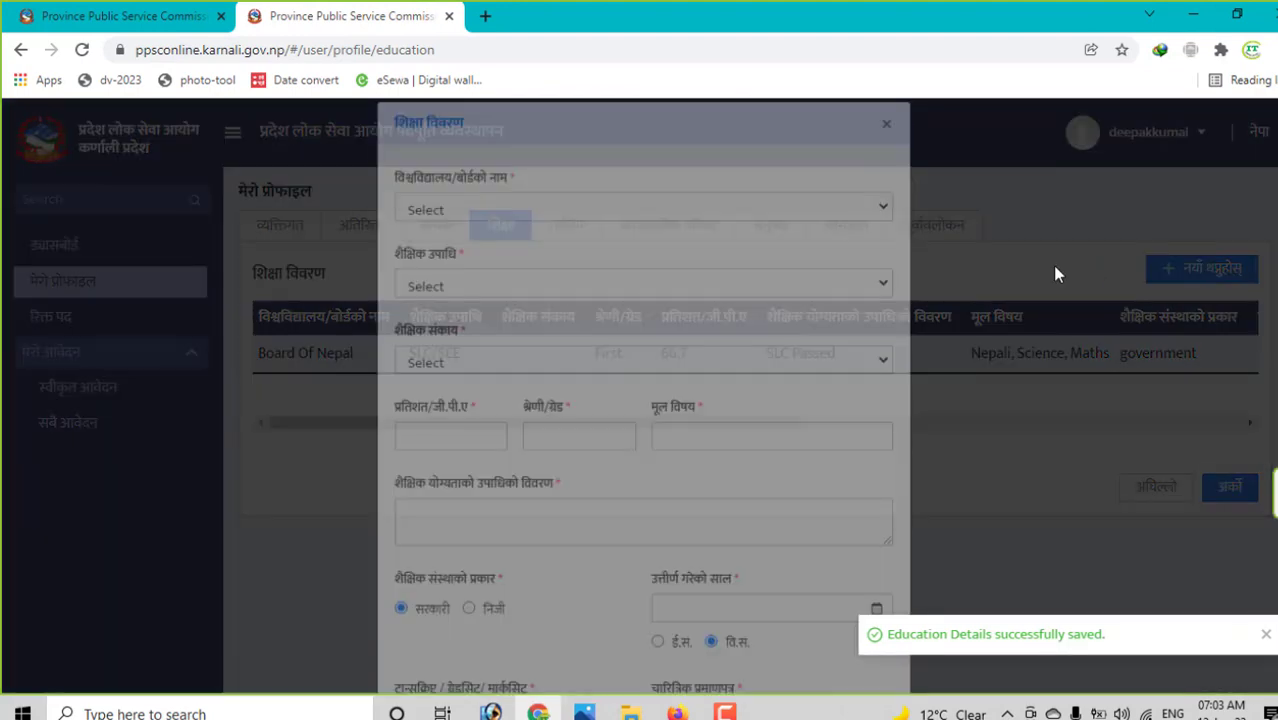
click(530, 240)
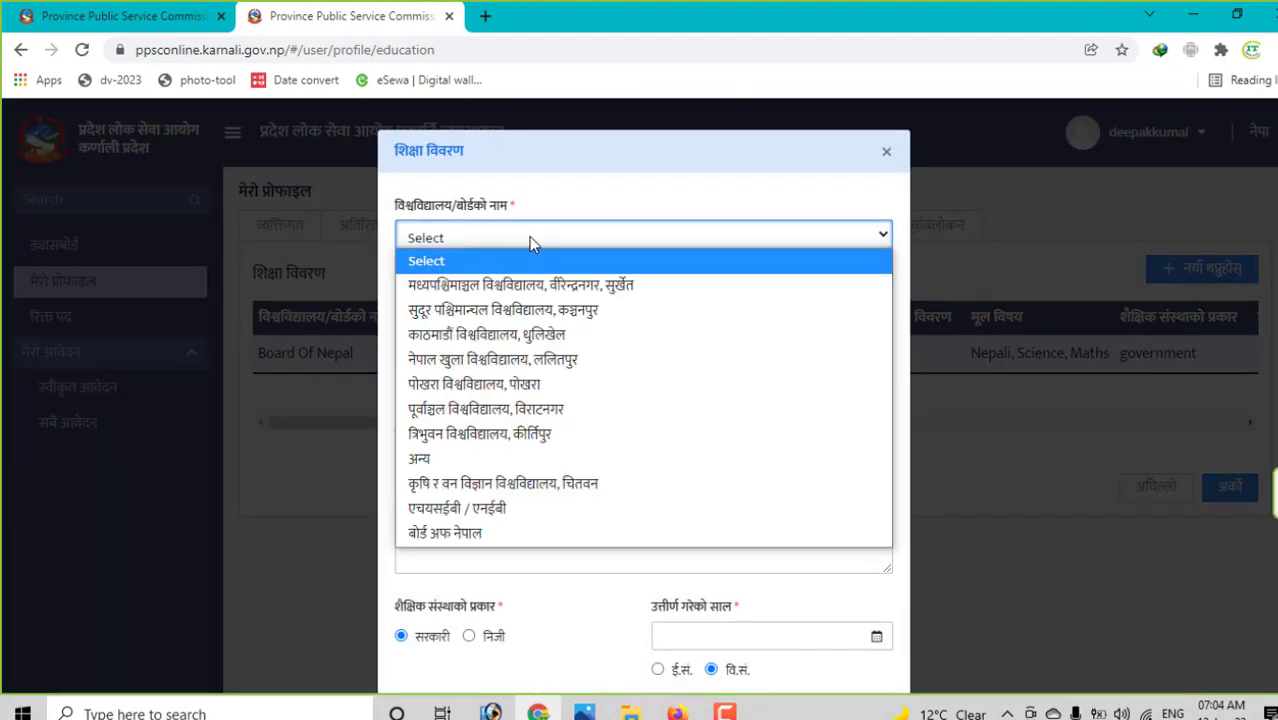
click(494, 534)
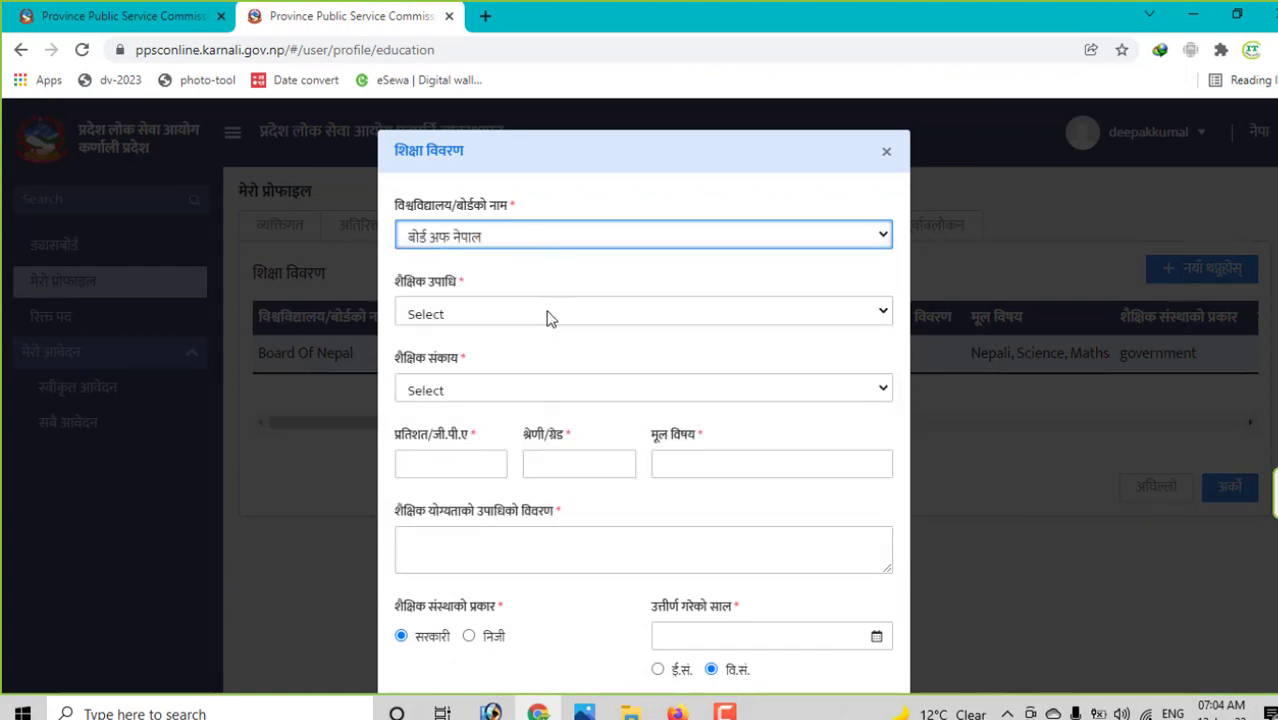
click(548, 316)
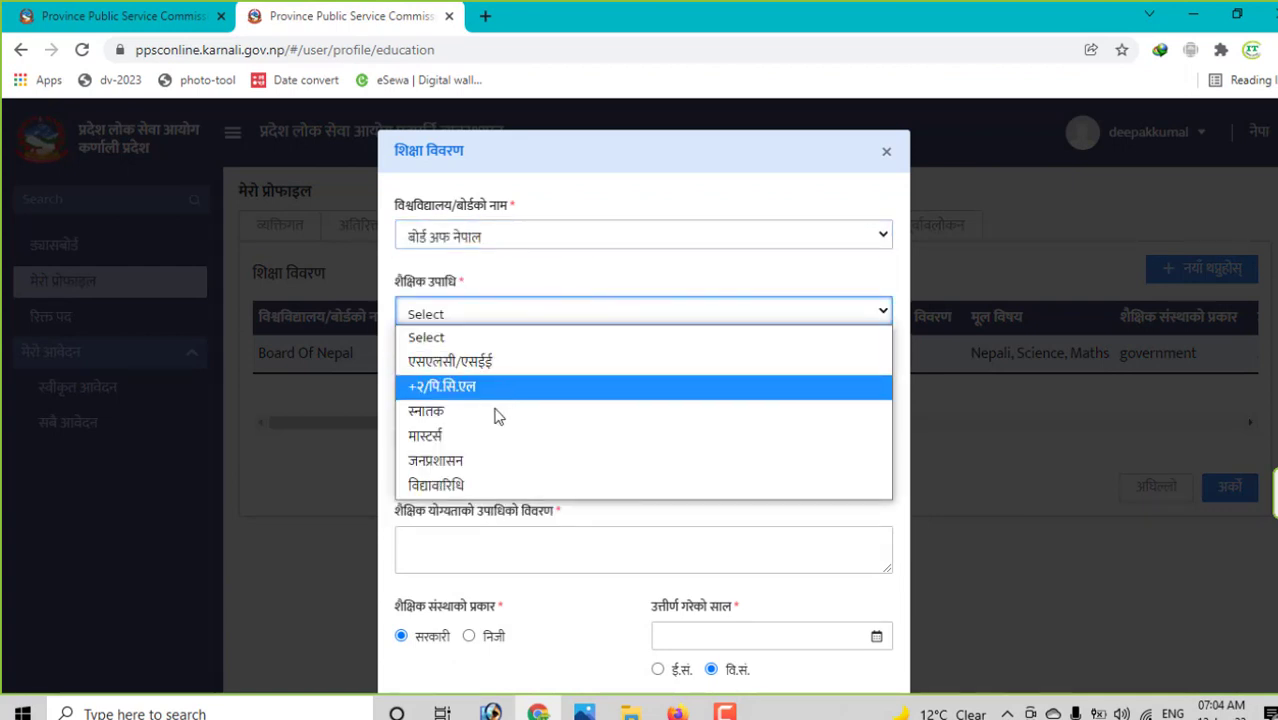
click(535, 235)
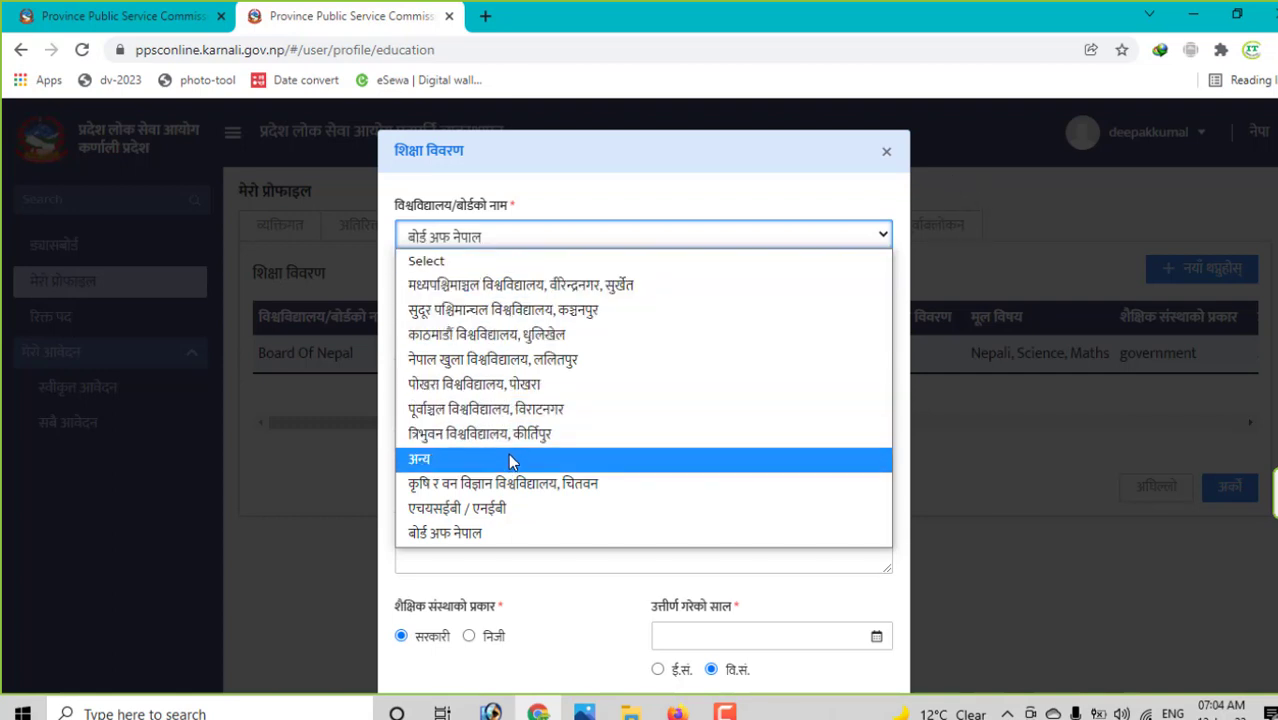
click(890, 157)
click(886, 153)
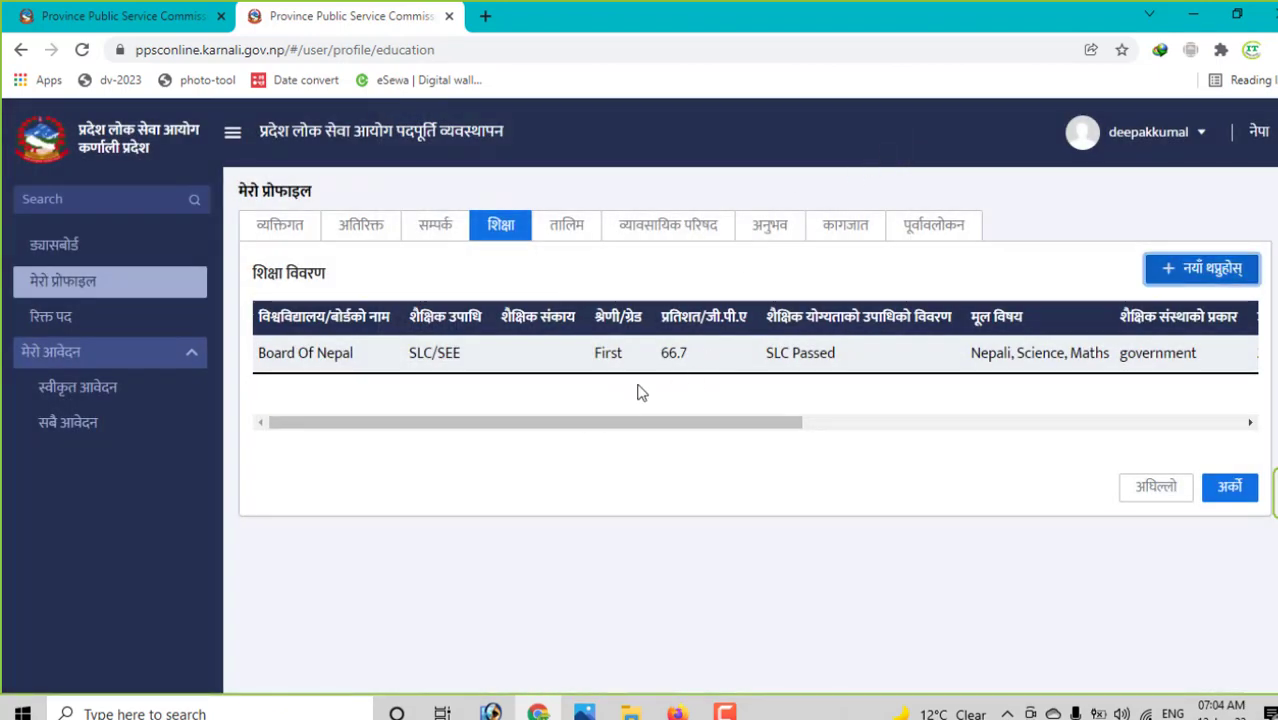
- Skip past the training, व्यावसायिक परिषद and अनुभव sections to the कागजात documents section
click(1228, 482)
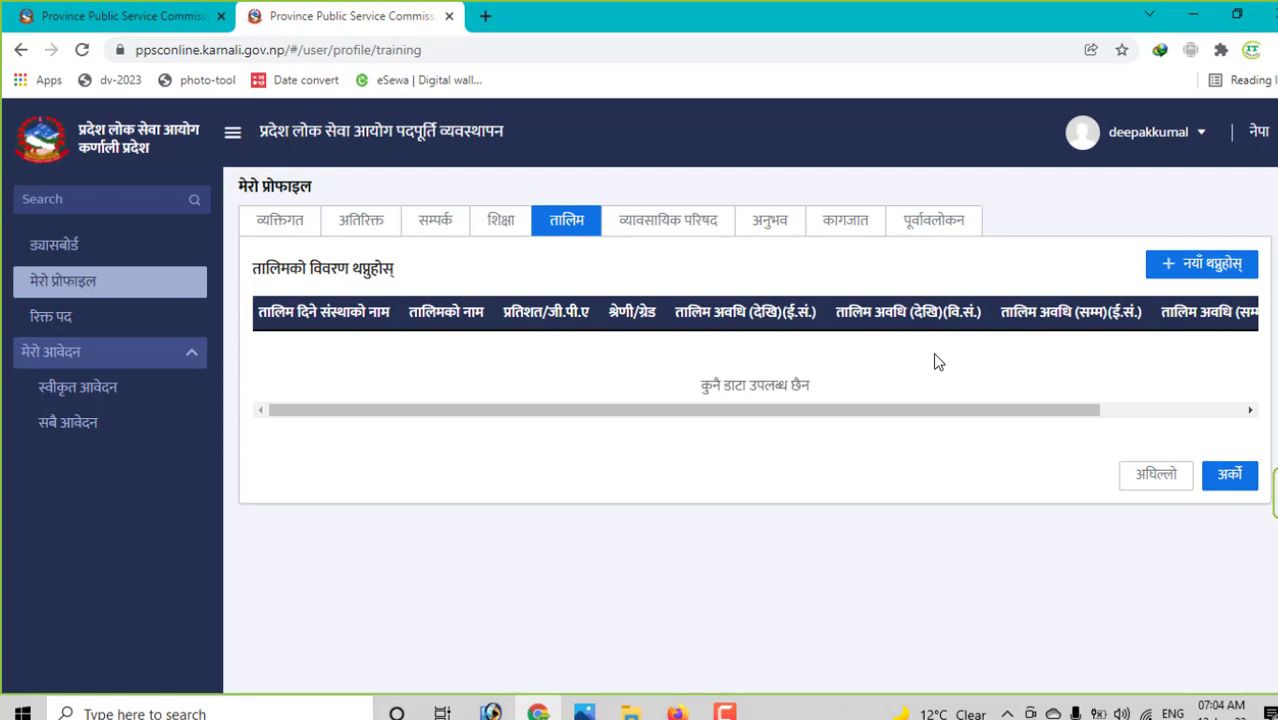
drag(879, 414, 828, 410)
click(672, 224)
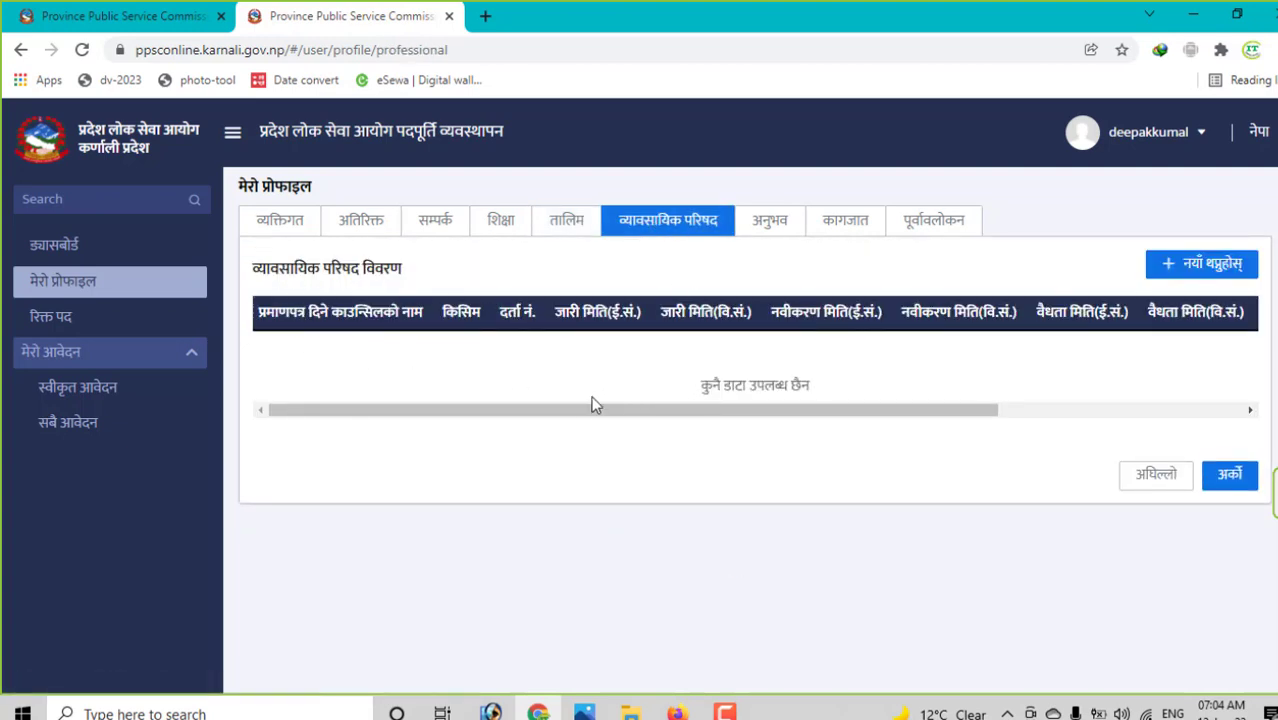
drag(593, 404, 522, 399)
drag(789, 410, 1043, 429)
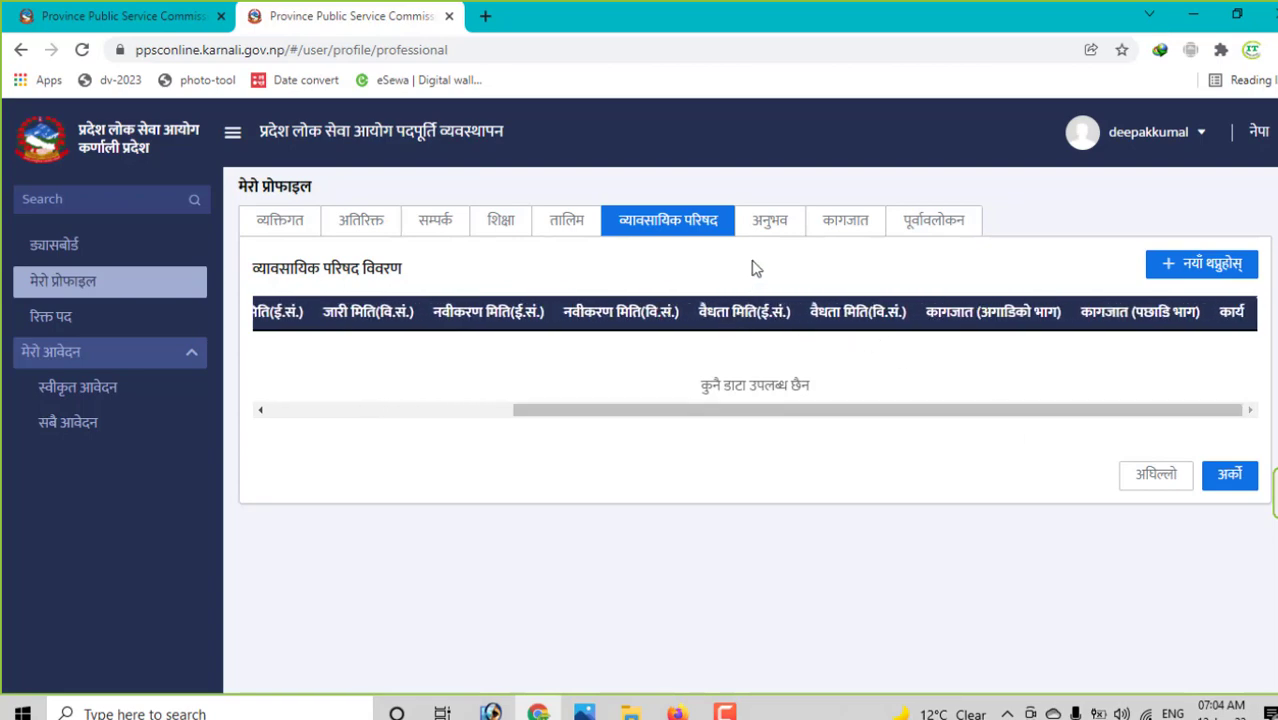
click(775, 220)
scroll(770, 360, down, 3)
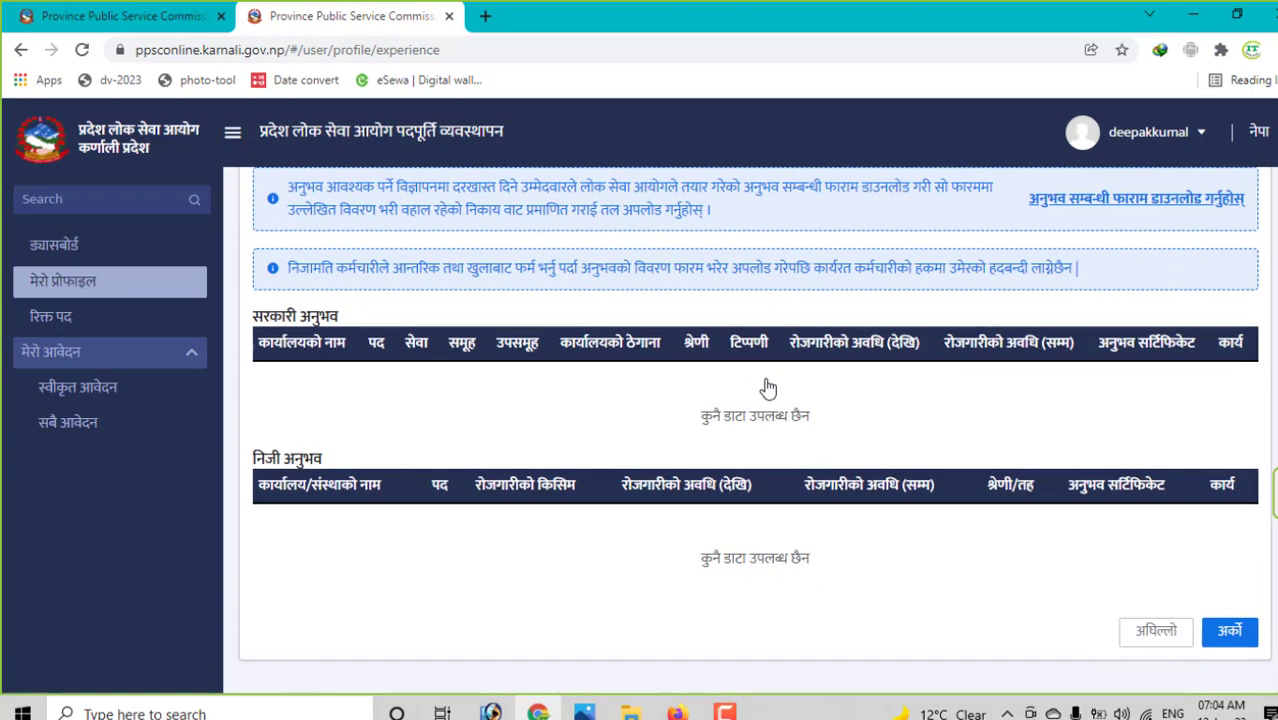
scroll(737, 357, up, 3)
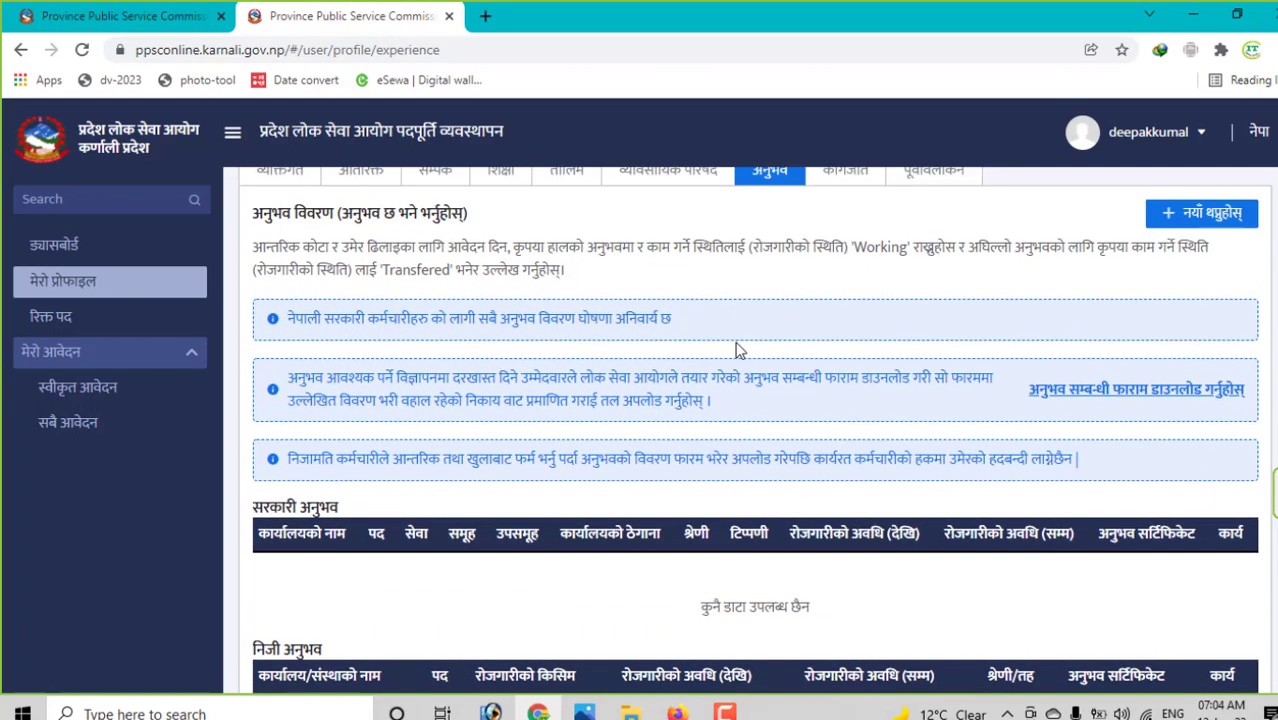
scroll(736, 348, down, 3)
scroll(805, 480, up, 3)
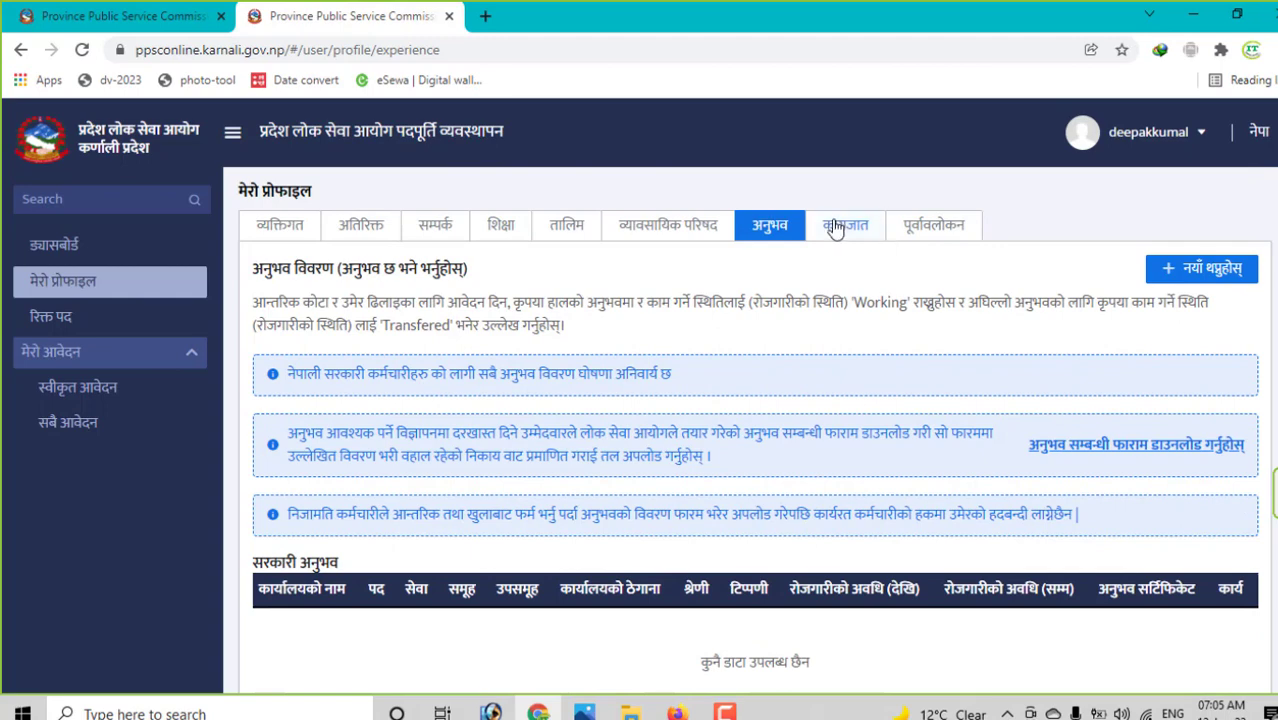
click(835, 228)
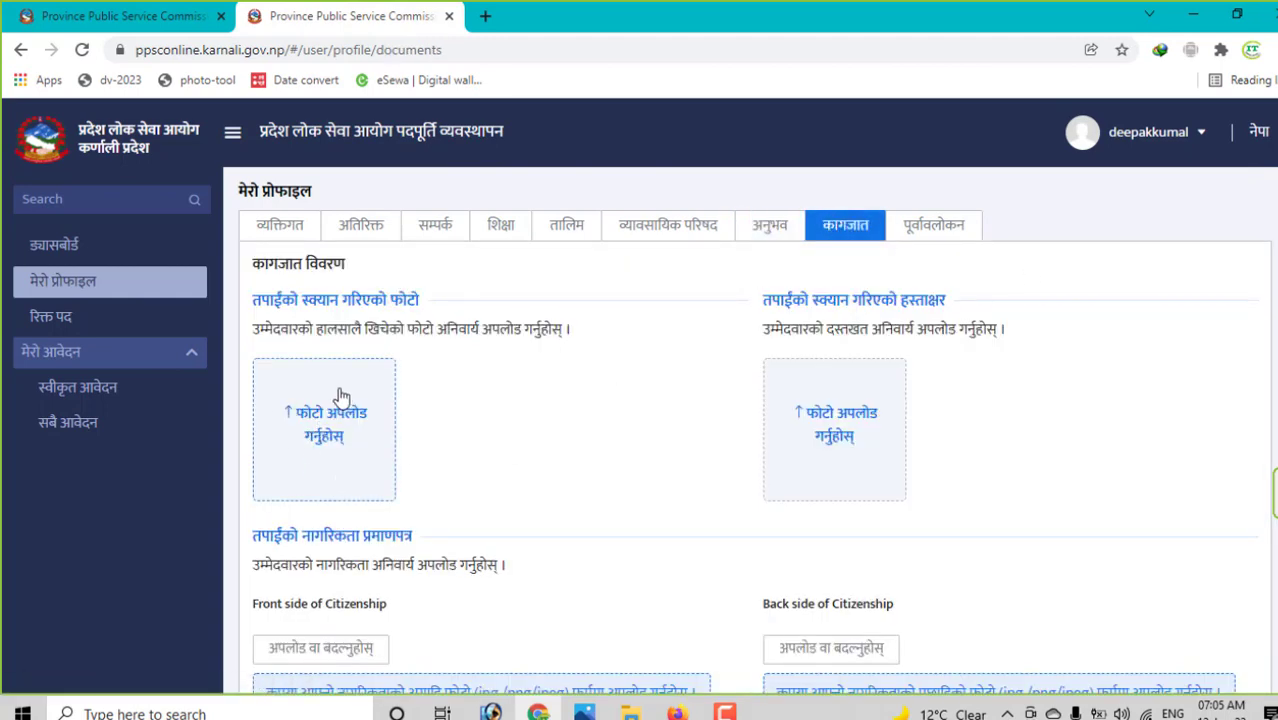
- Review the photo, signature and citizenship upload fields, then continue without uploads to the profile preview
scroll(330, 405, down, 1)
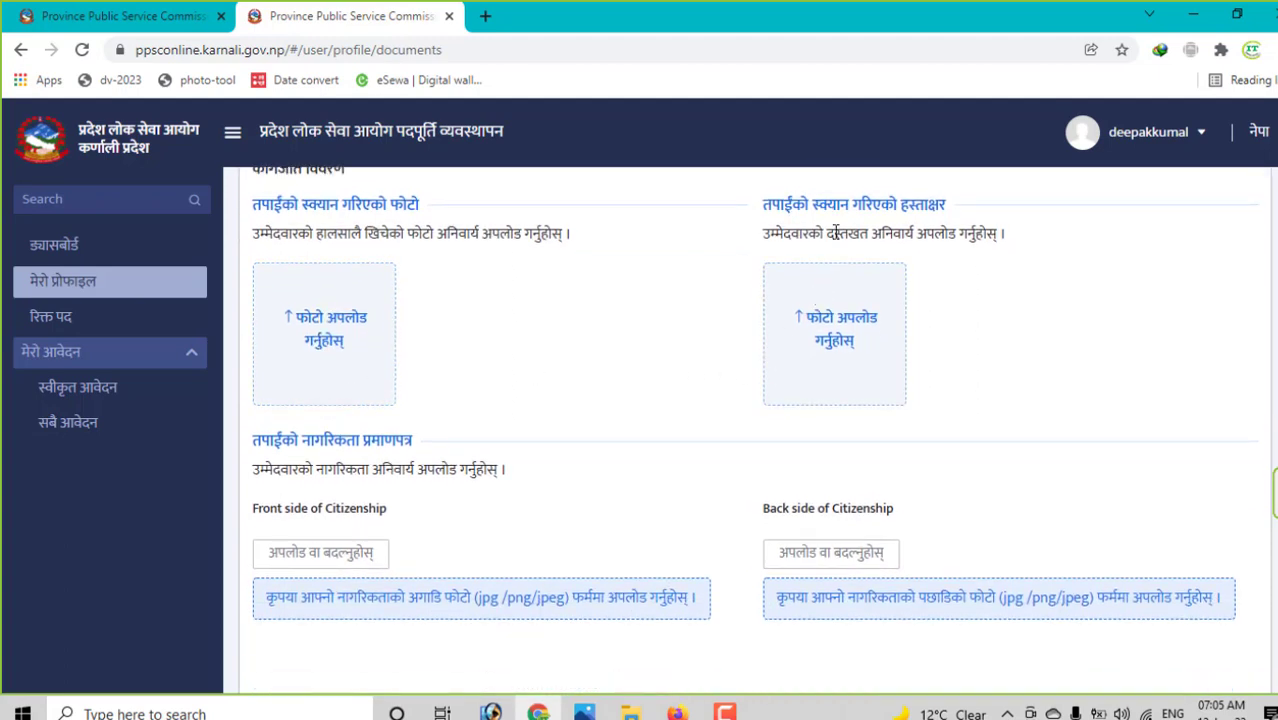
scroll(826, 234, up, 1)
drag(778, 304, 964, 337)
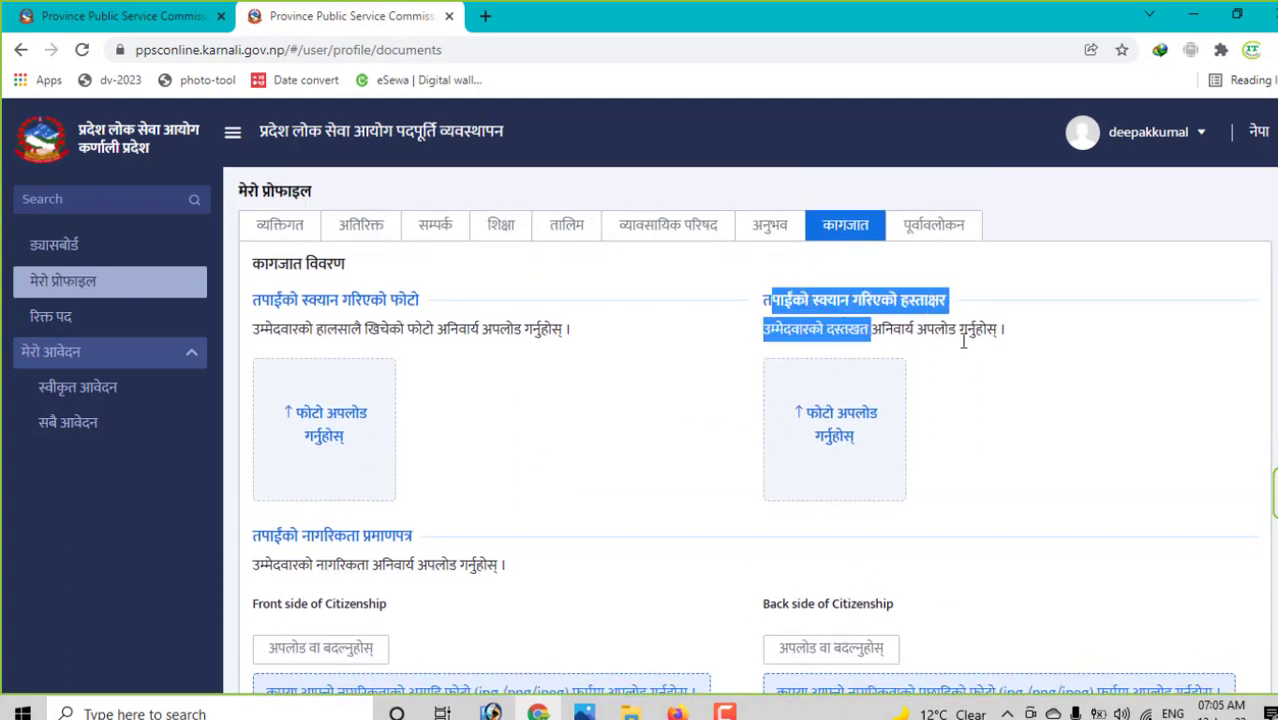
click(964, 337)
scroll(866, 343, down, 2)
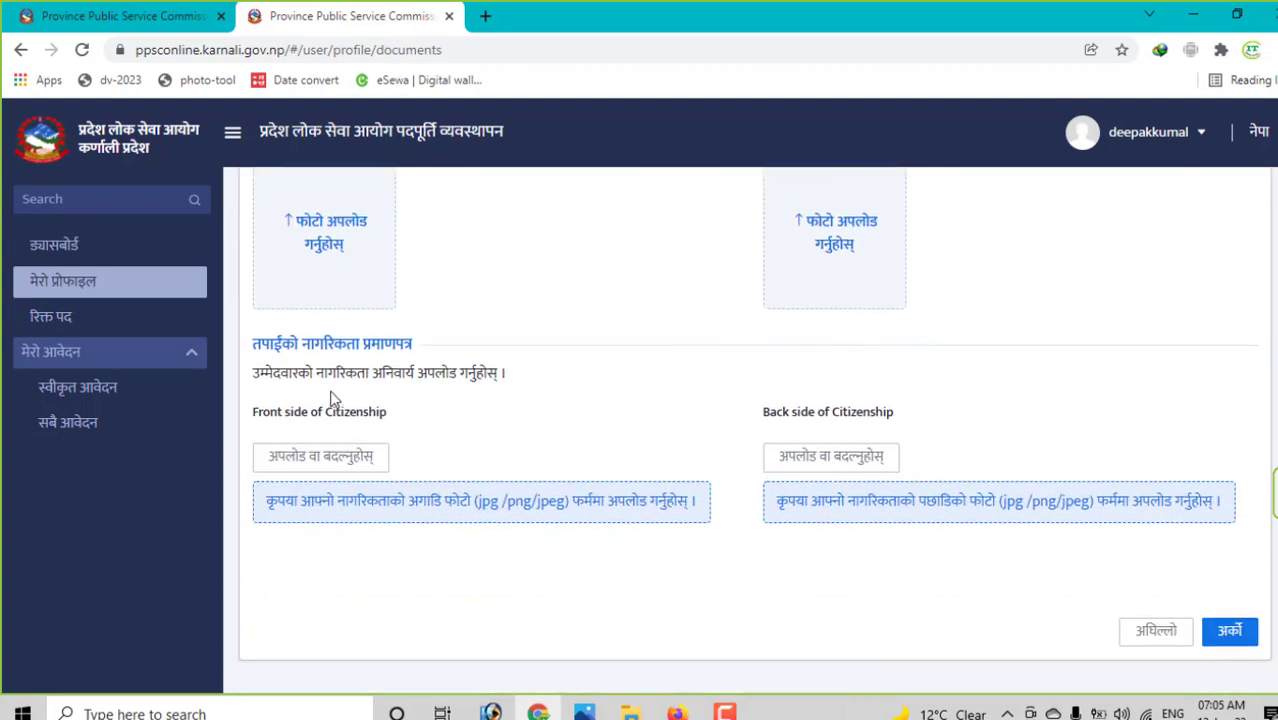
drag(311, 412, 388, 412)
drag(817, 412, 913, 420)
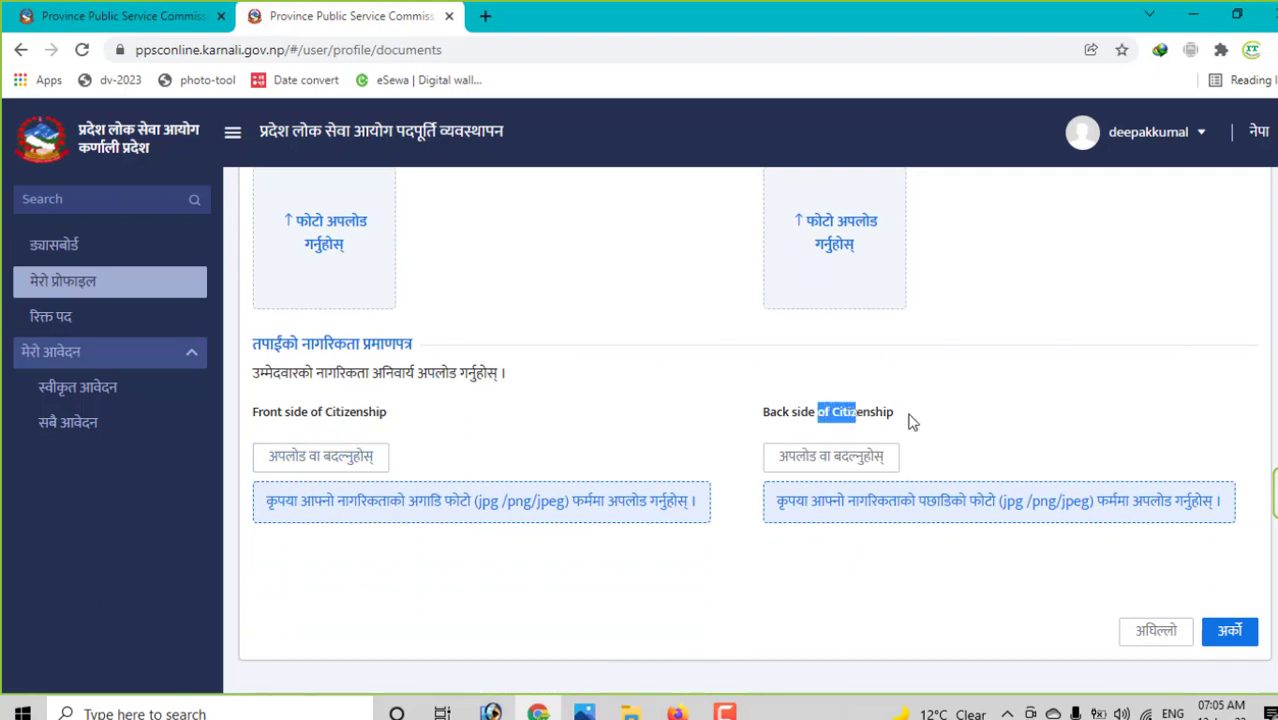
click(1250, 638)
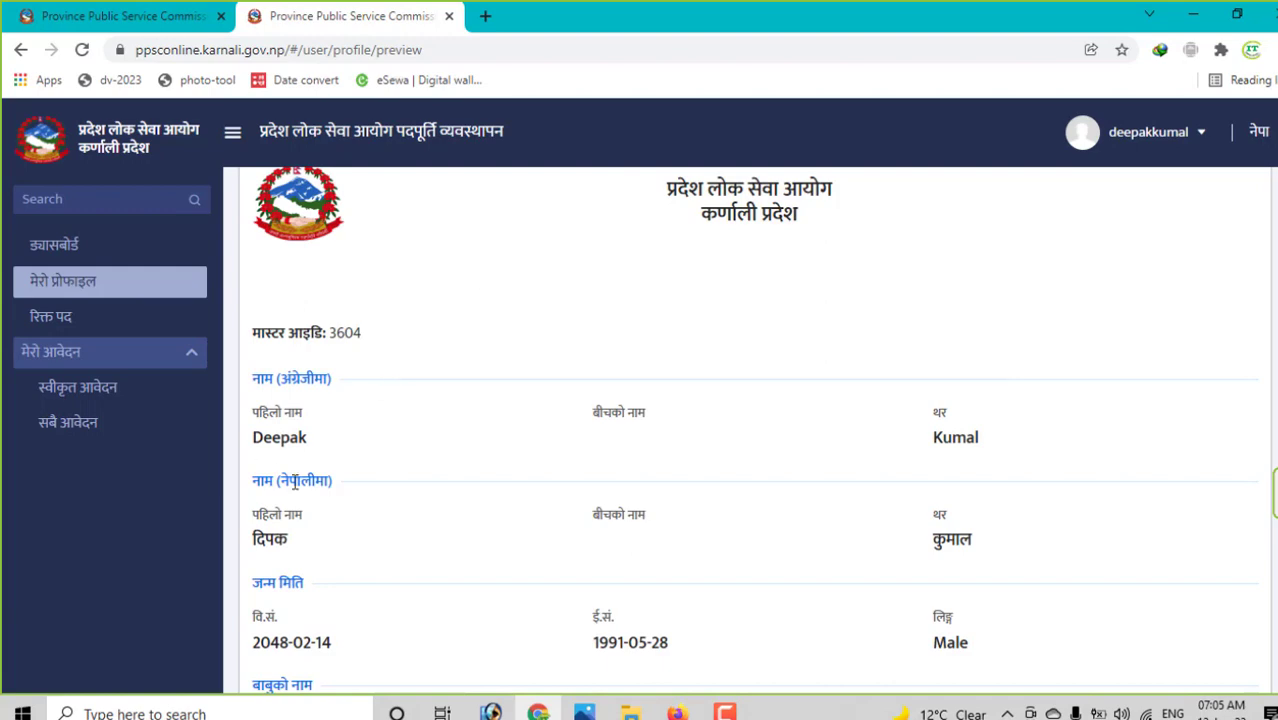
scroll(498, 446, down, 15)
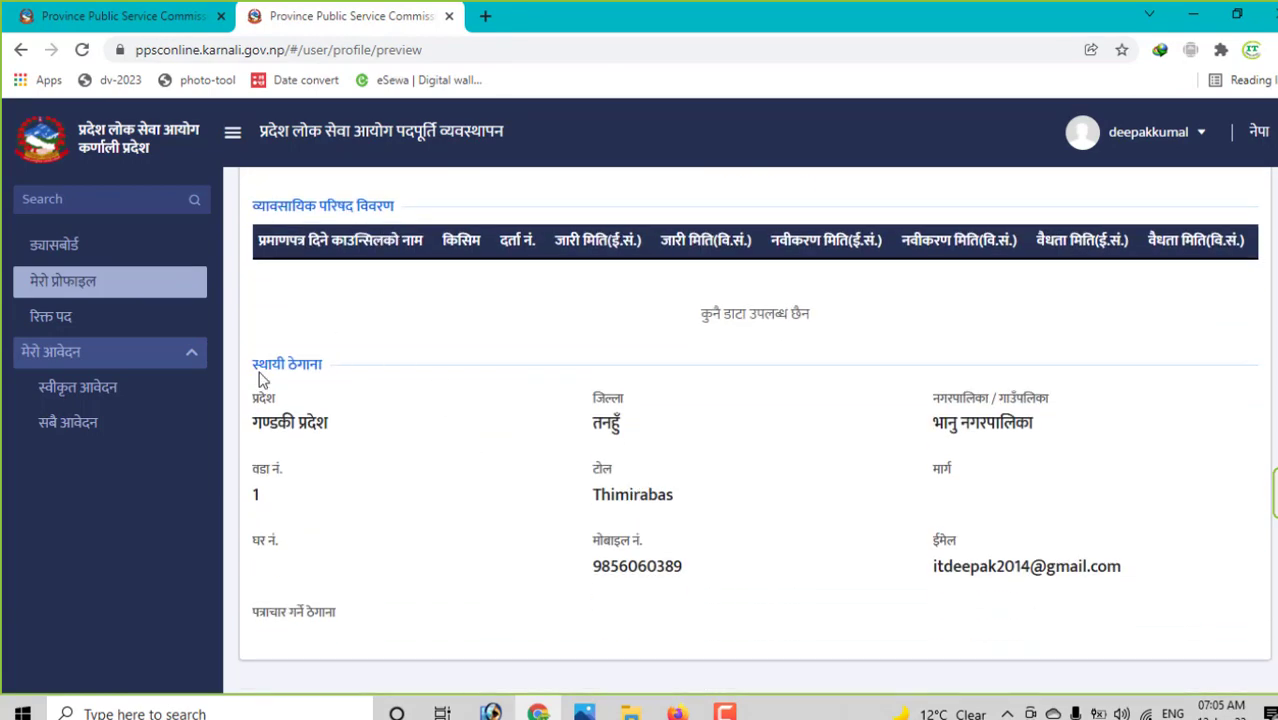
- Check the application lists, then open the ल्याब टेक्निसियन vacancy details from रिक्त पद
click(103, 430)
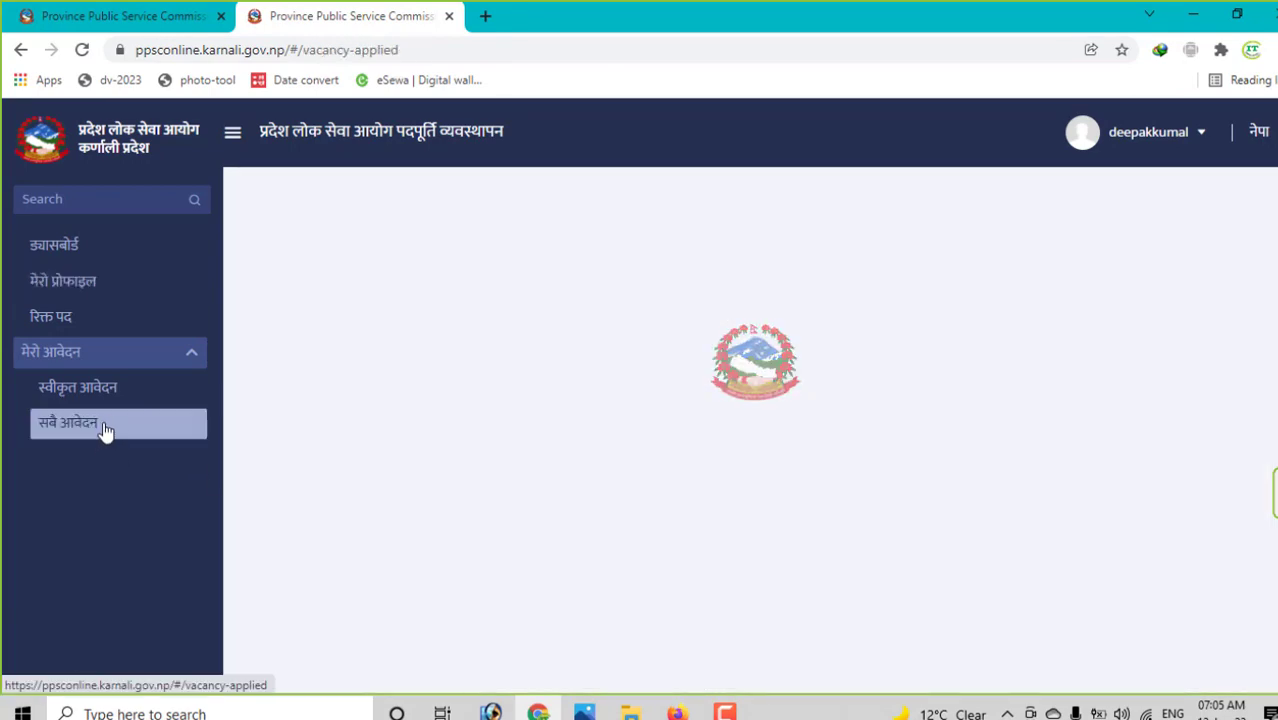
click(110, 396)
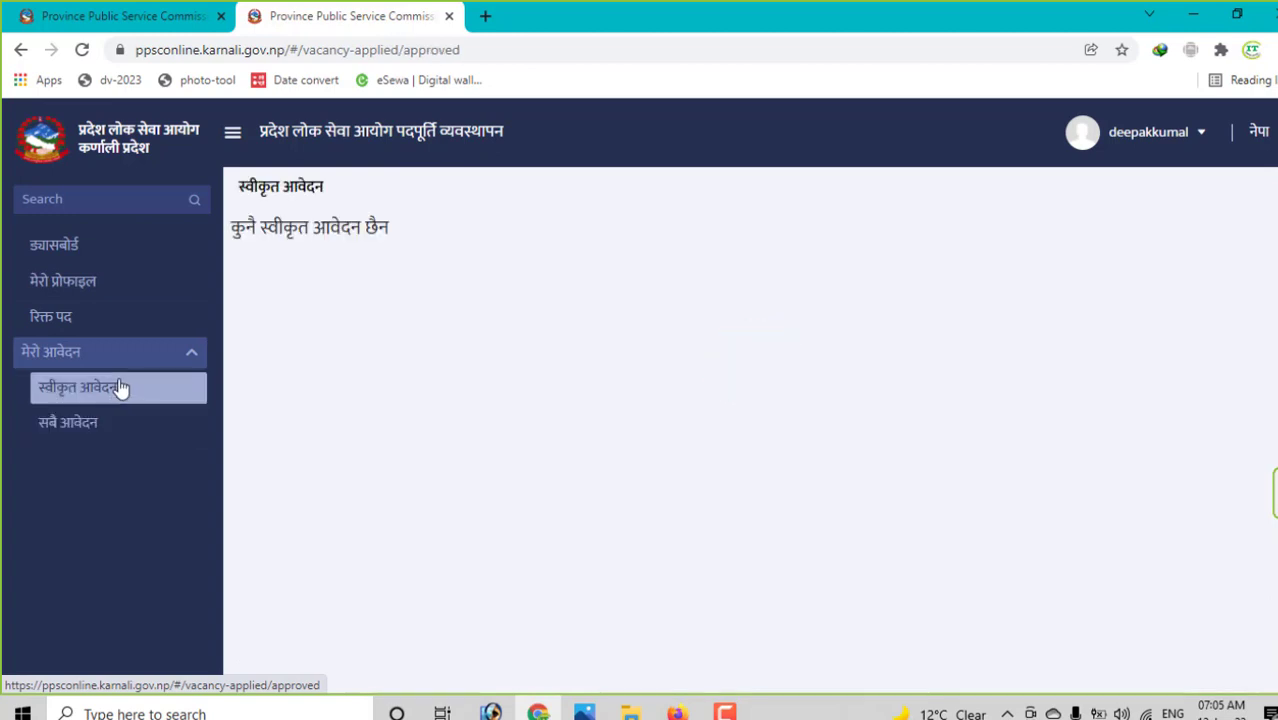
click(80, 322)
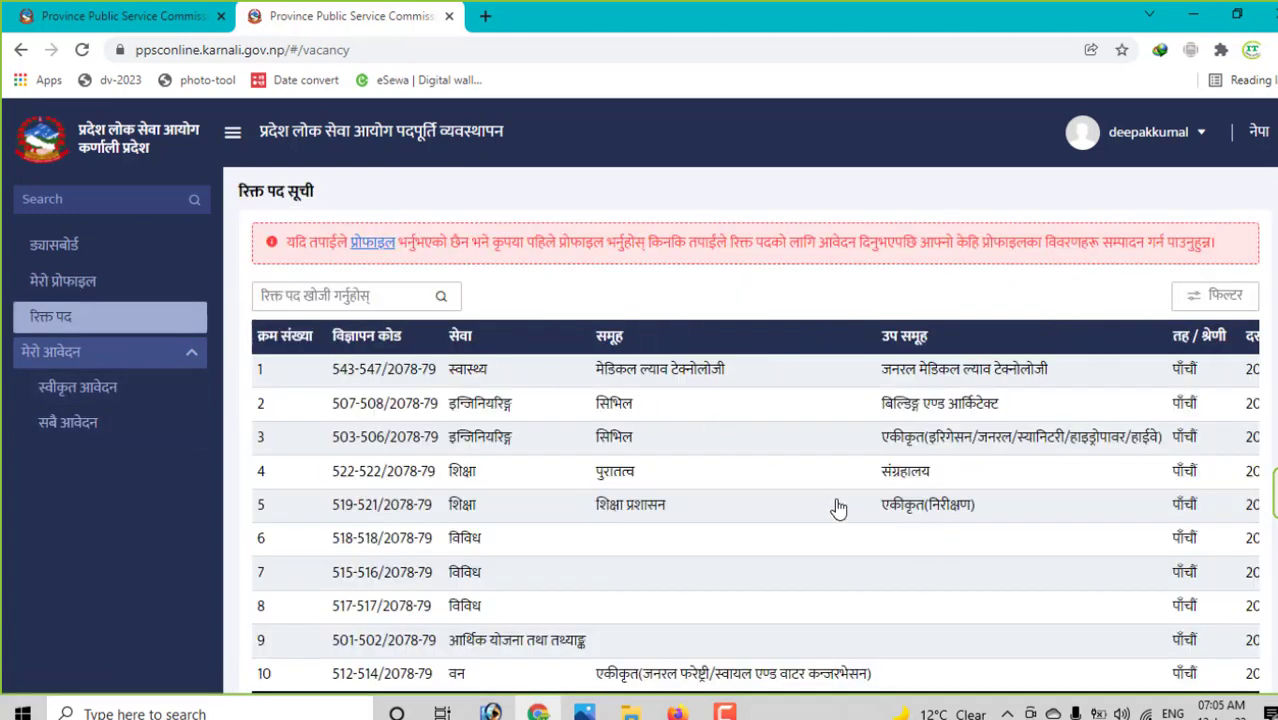
scroll(1150, 338, down, 1)
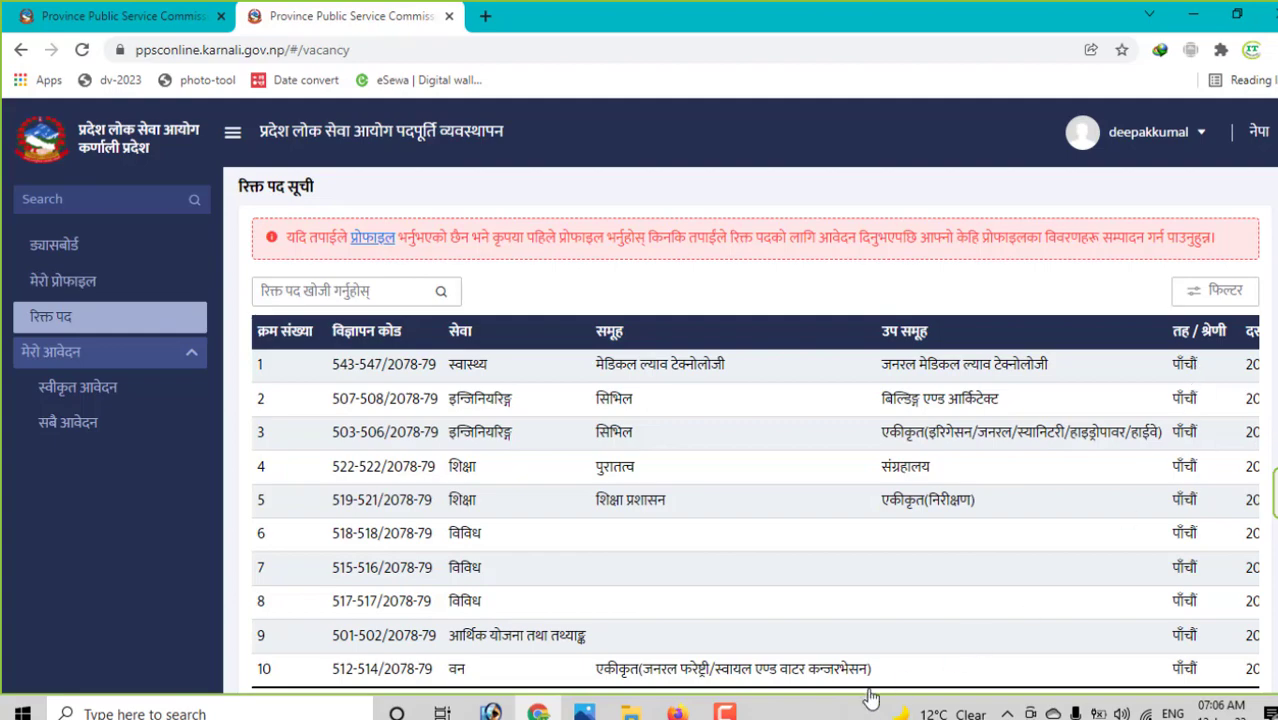
scroll(812, 665, down, 2)
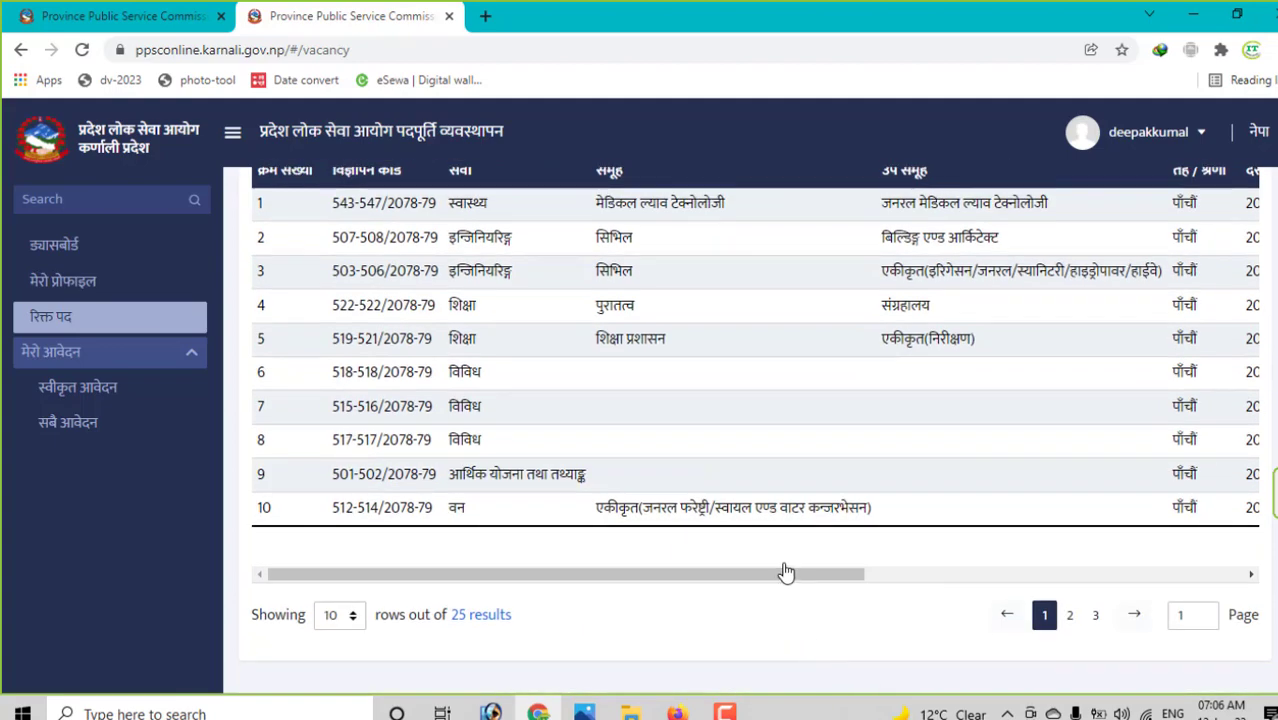
drag(785, 573, 1240, 573)
scroll(1212, 407, up, 1)
scroll(1212, 407, up, 1)
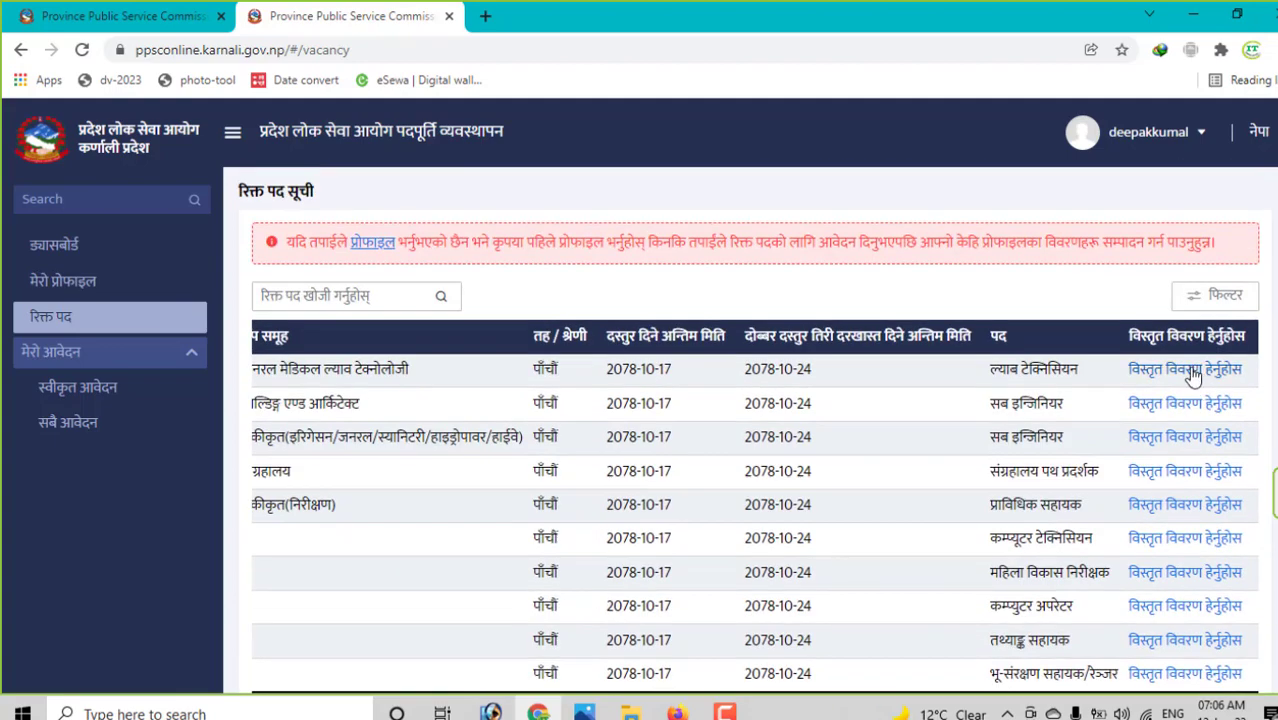
click(1190, 372)
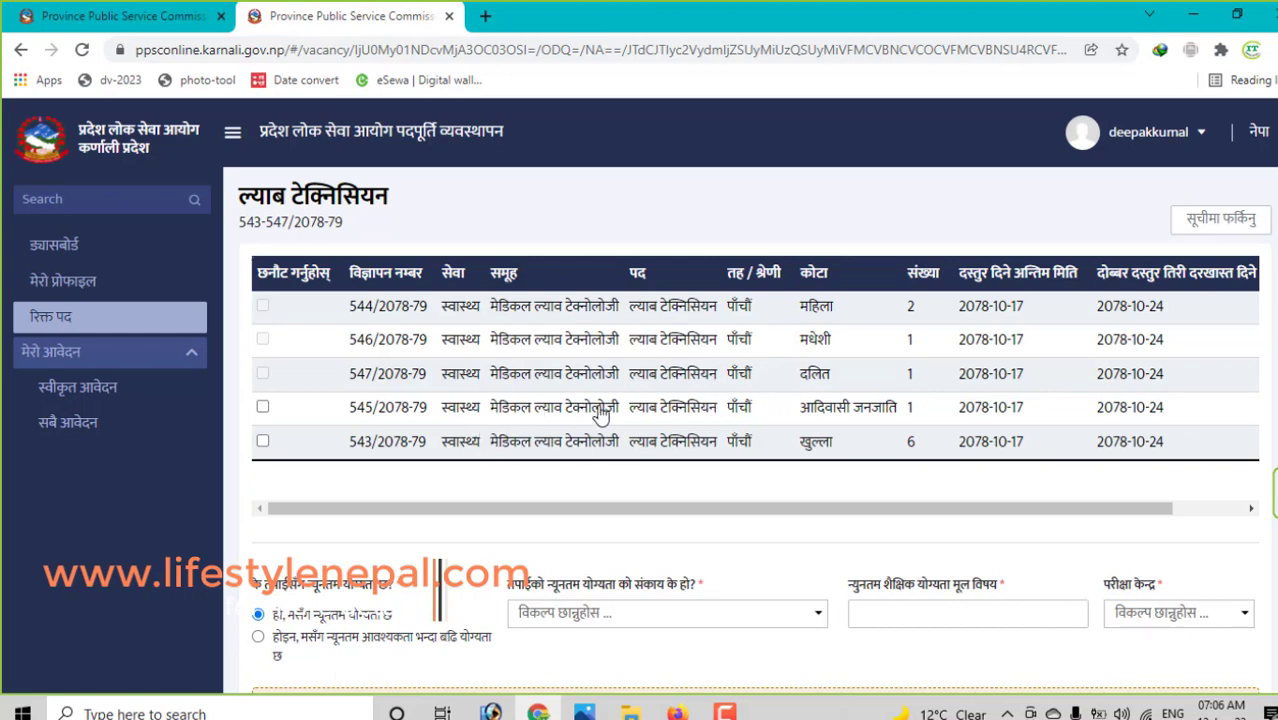
- Tick the आदिवासी जनजाति quota row 545/2078-79
drag(707, 515, 799, 508)
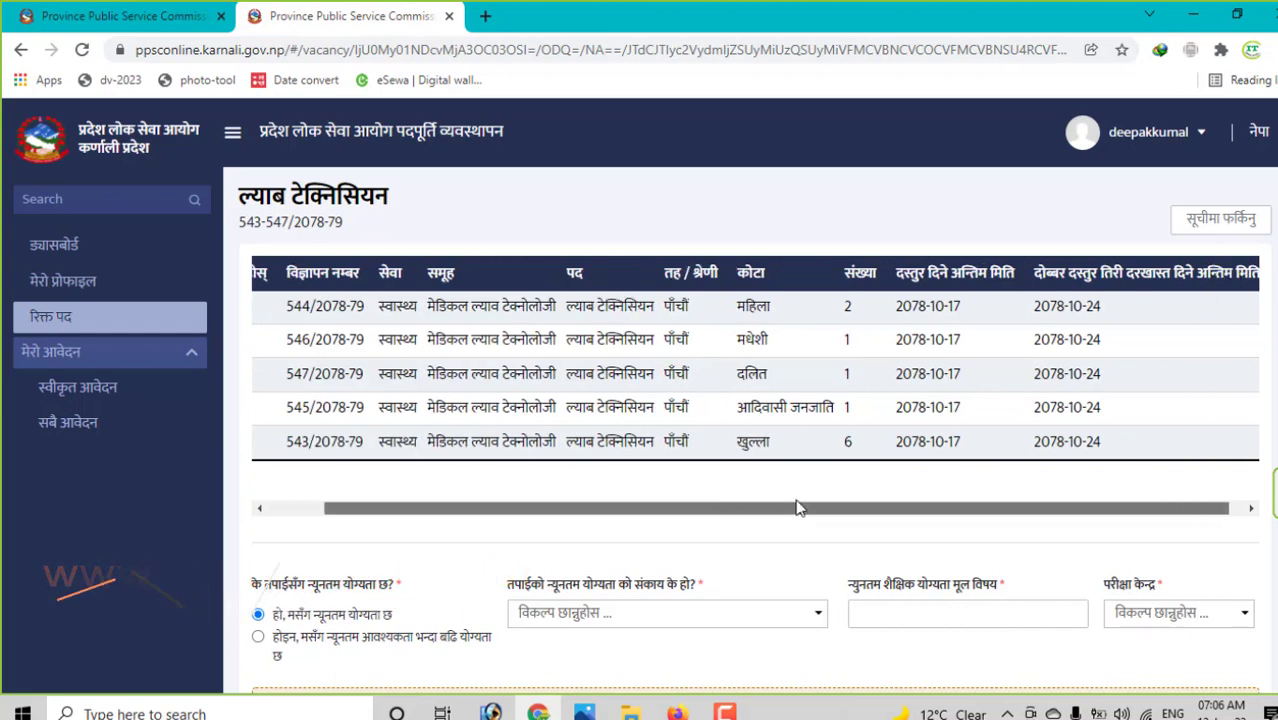
scroll(728, 480, left, 2)
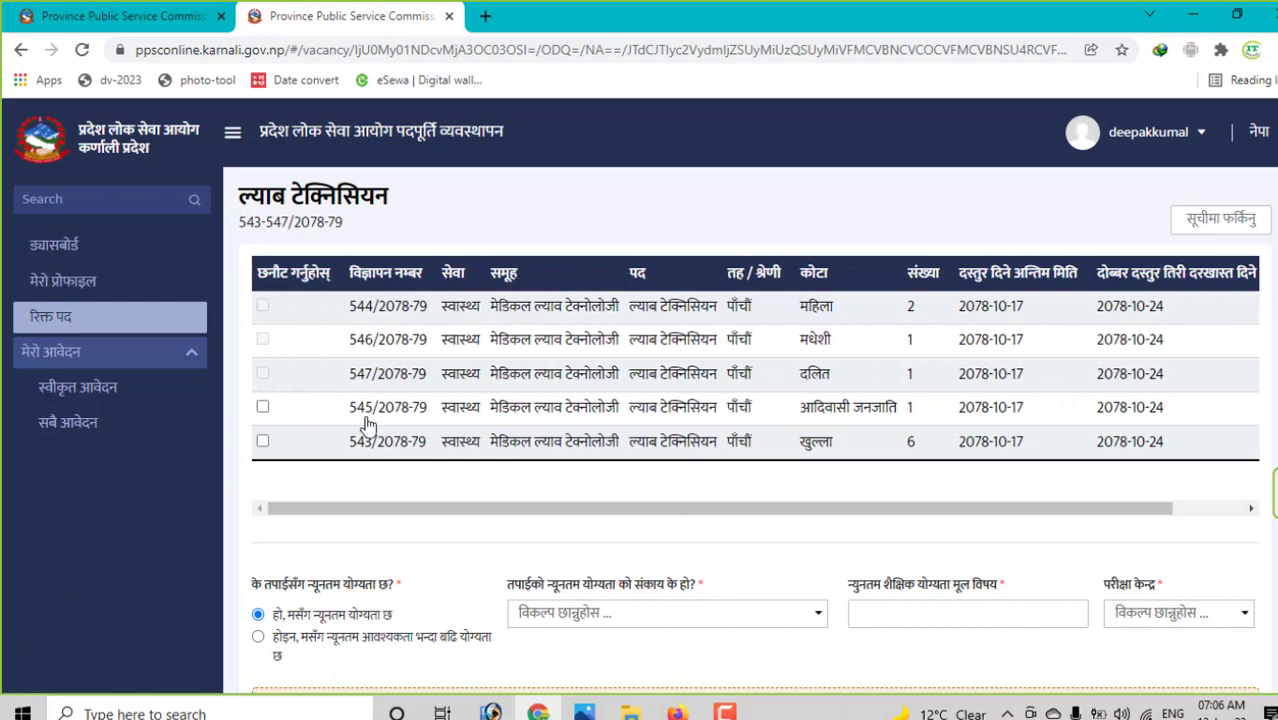
click(262, 408)
scroll(315, 534, down, 2)
- Set the faculty to चिकित्साशास्त्र, correcting an initial कृषि choice
click(626, 426)
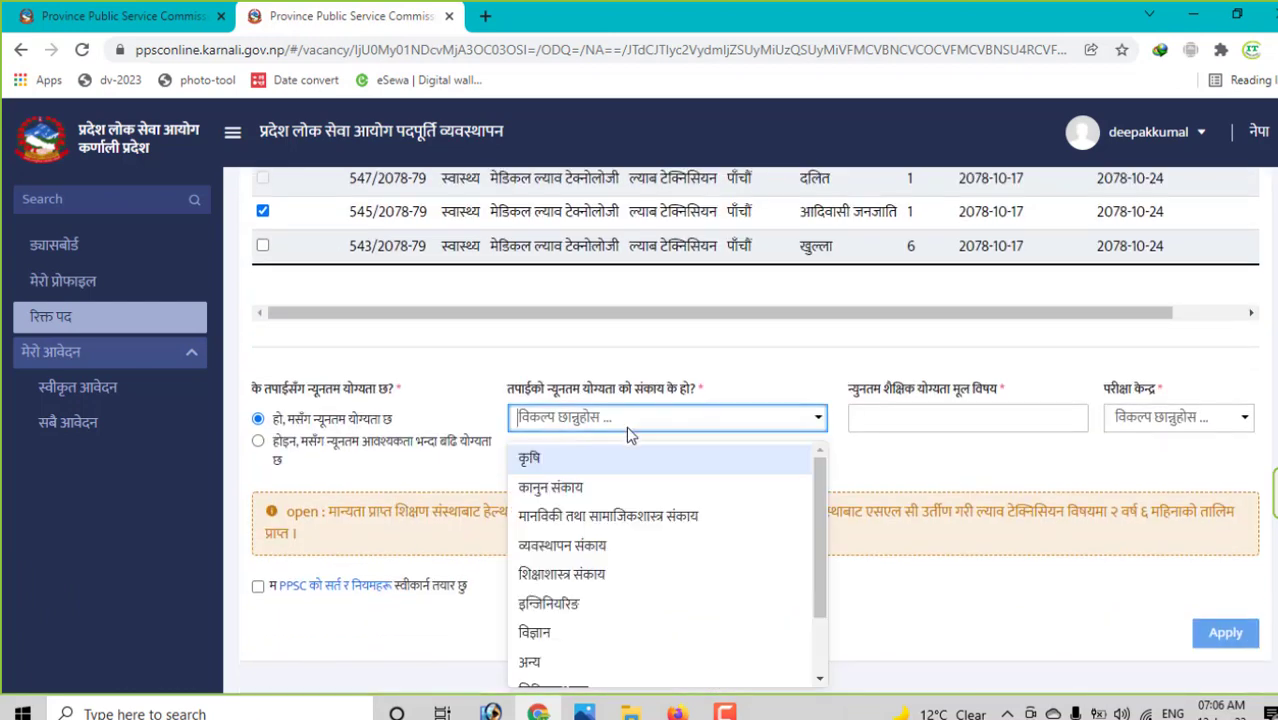
click(575, 459)
click(712, 424)
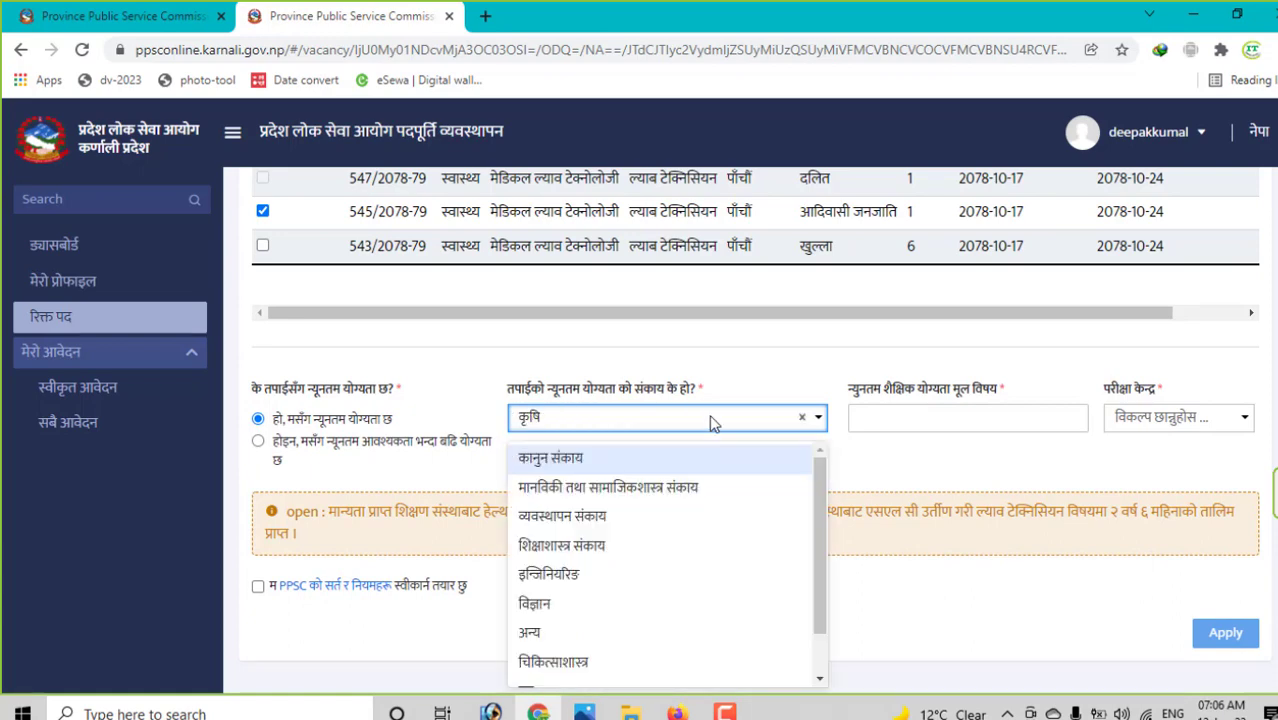
click(712, 424)
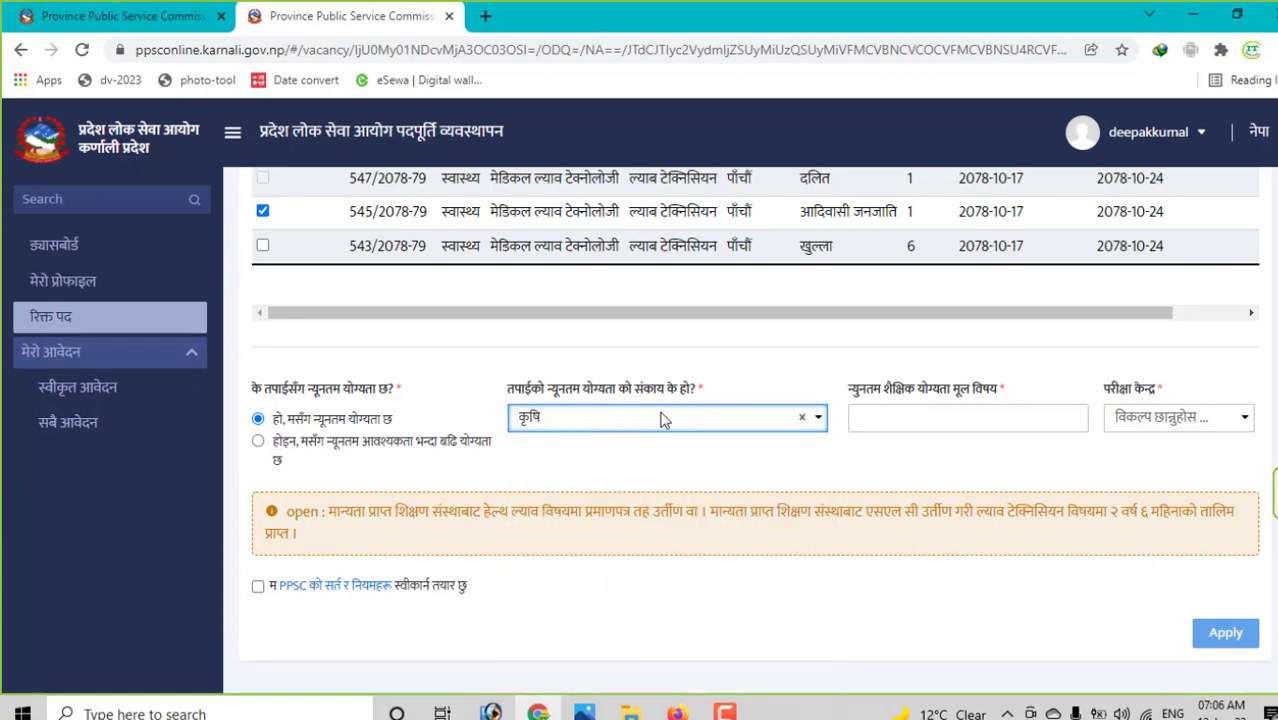
scroll(660, 418, up, 2)
scroll(655, 490, down, 2)
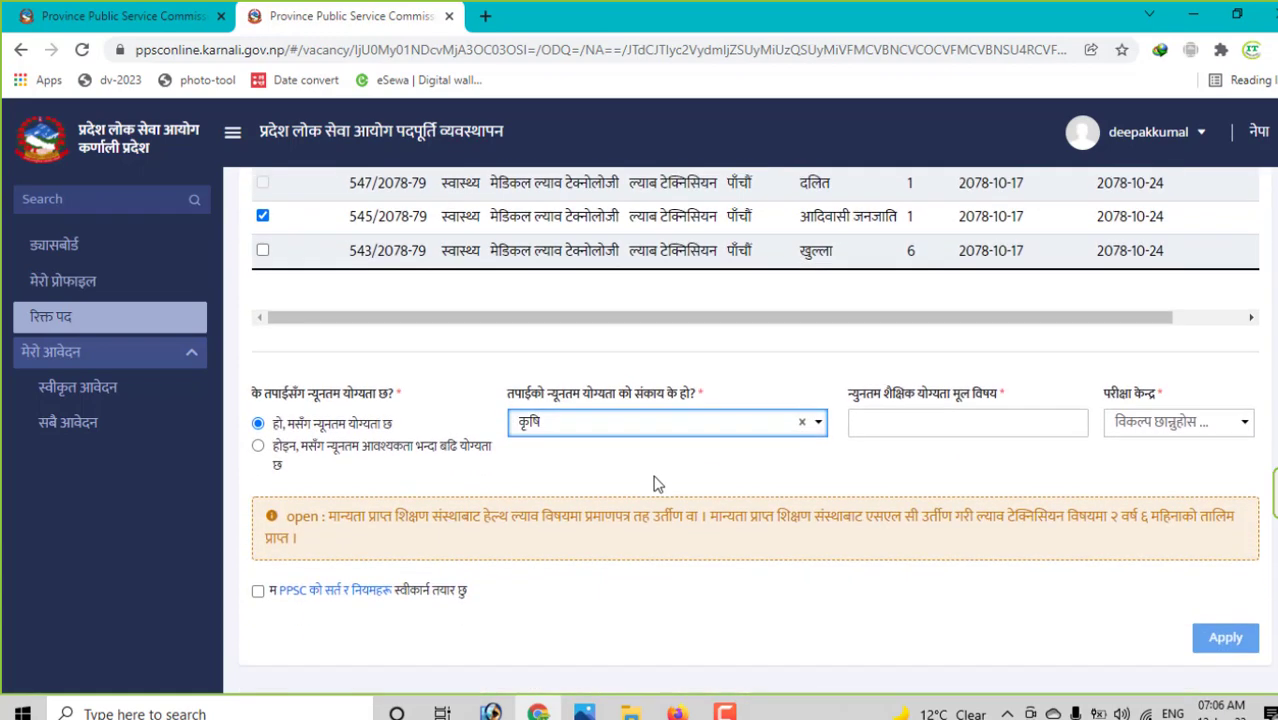
click(662, 420)
scroll(622, 590, down, 1)
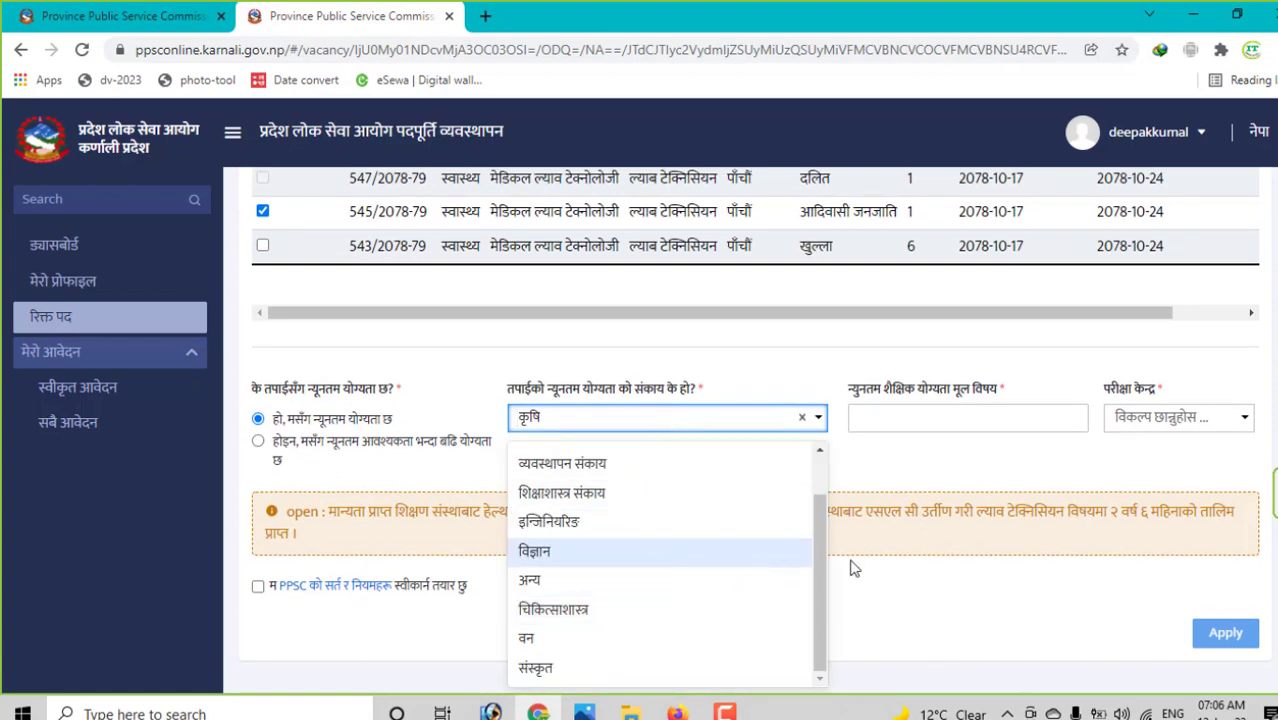
click(610, 613)
- Choose Nursing as main subject, the Karnali commission exam centre, and accept the terms
click(950, 418)
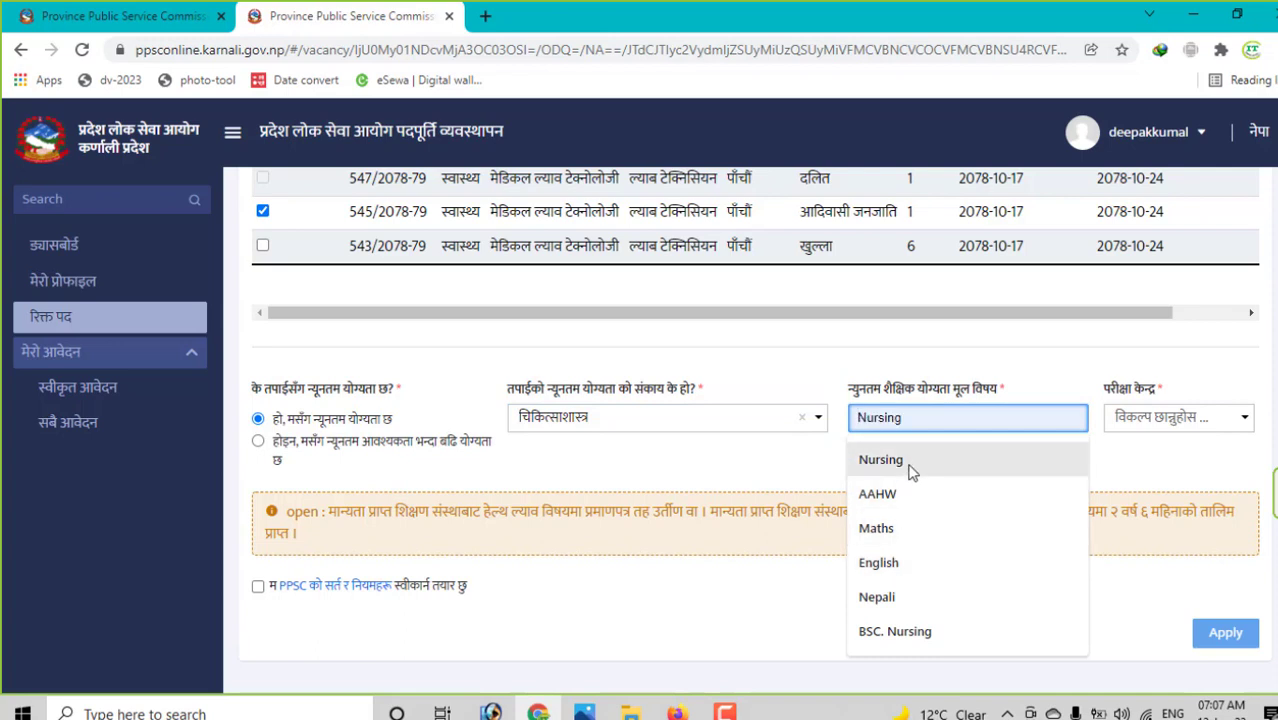
click(930, 460)
click(1130, 417)
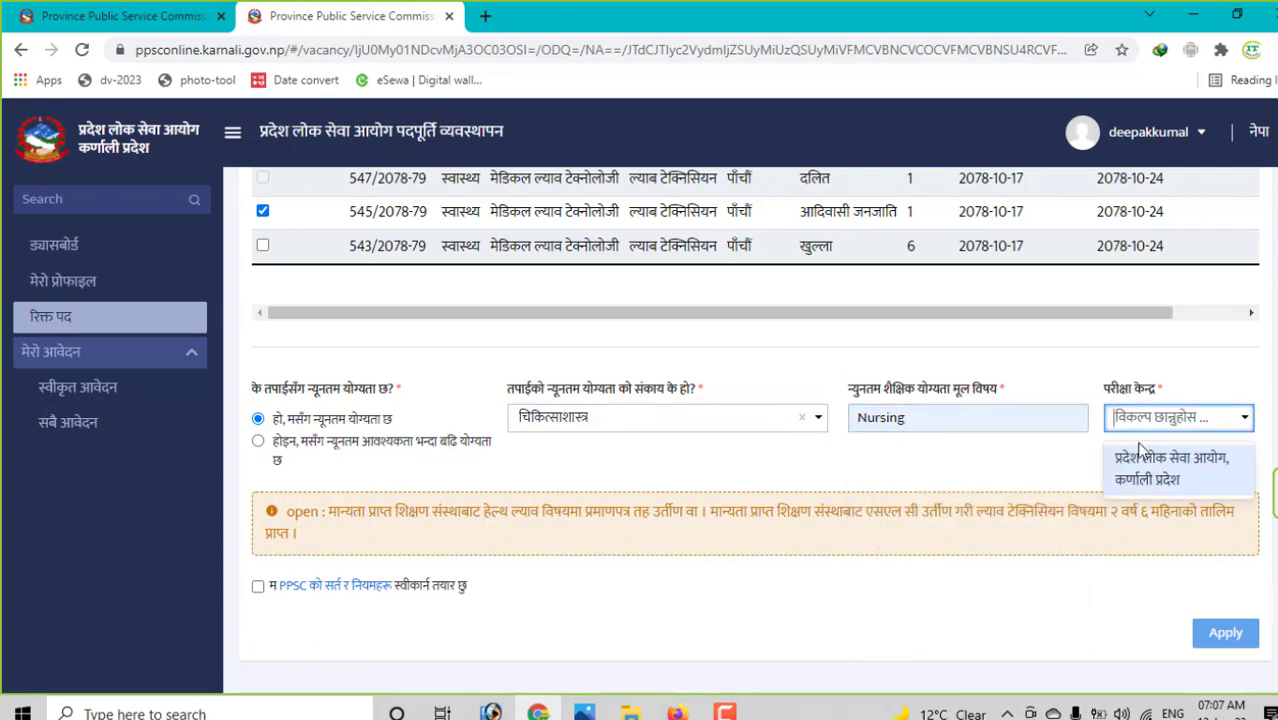
click(1147, 470)
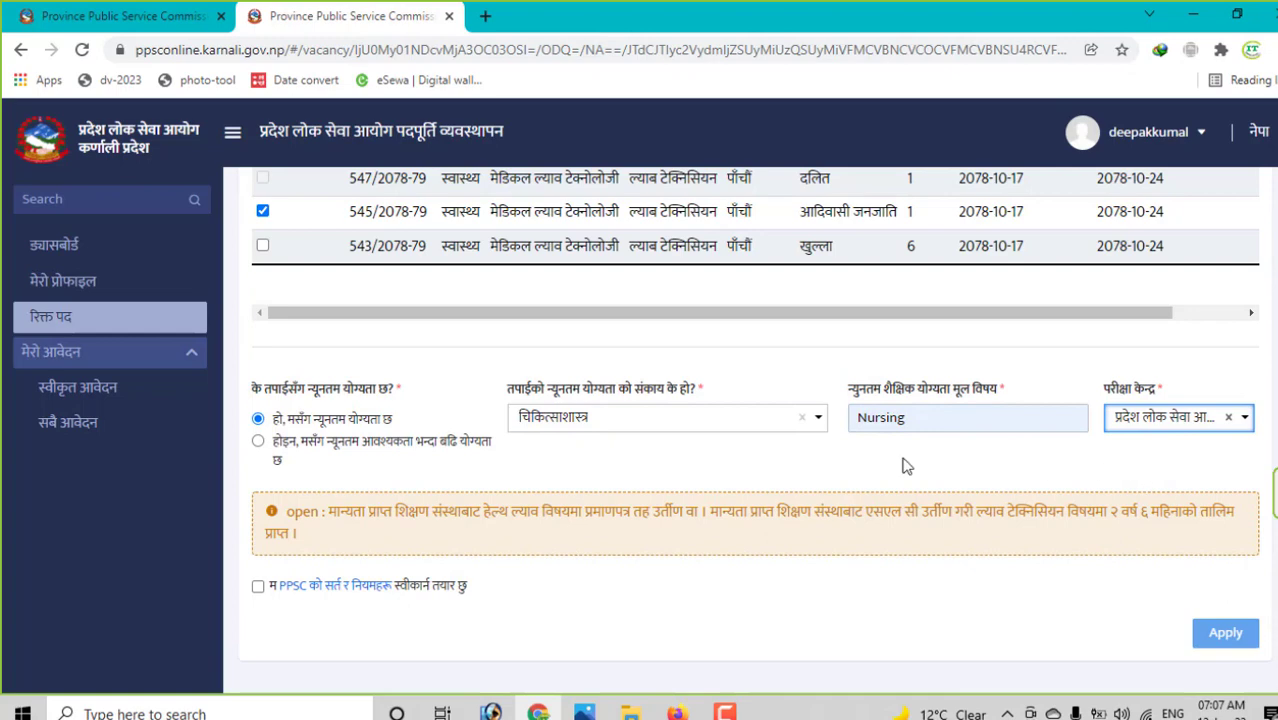
click(257, 587)
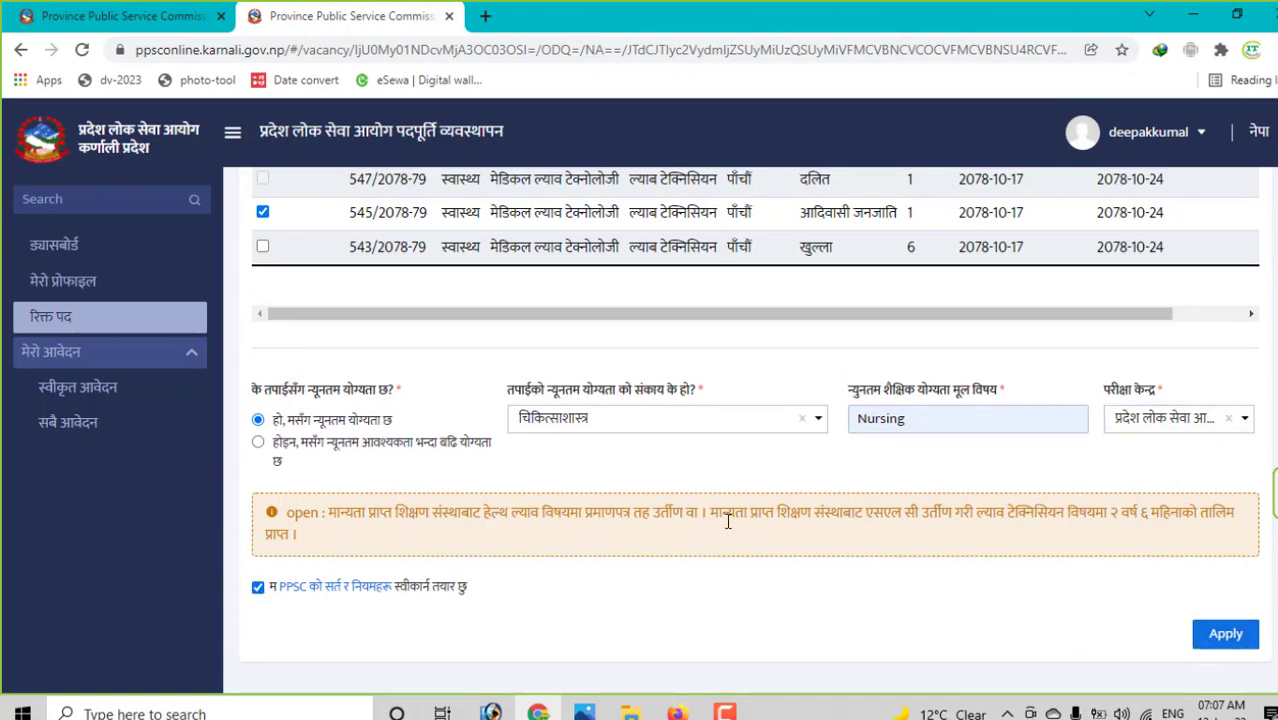
scroll(728, 521, up, 2)
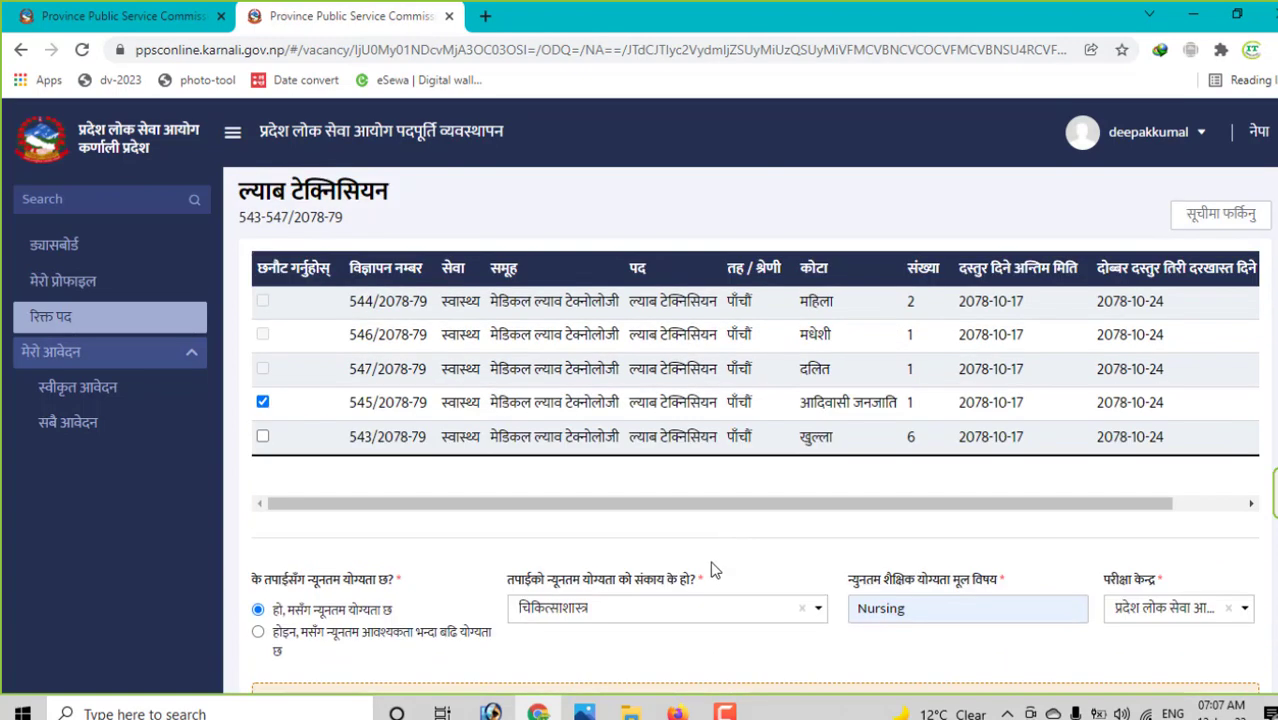
- Check the dashboard, the all-applications list (0/0), and the empty approved-applications page
click(50, 244)
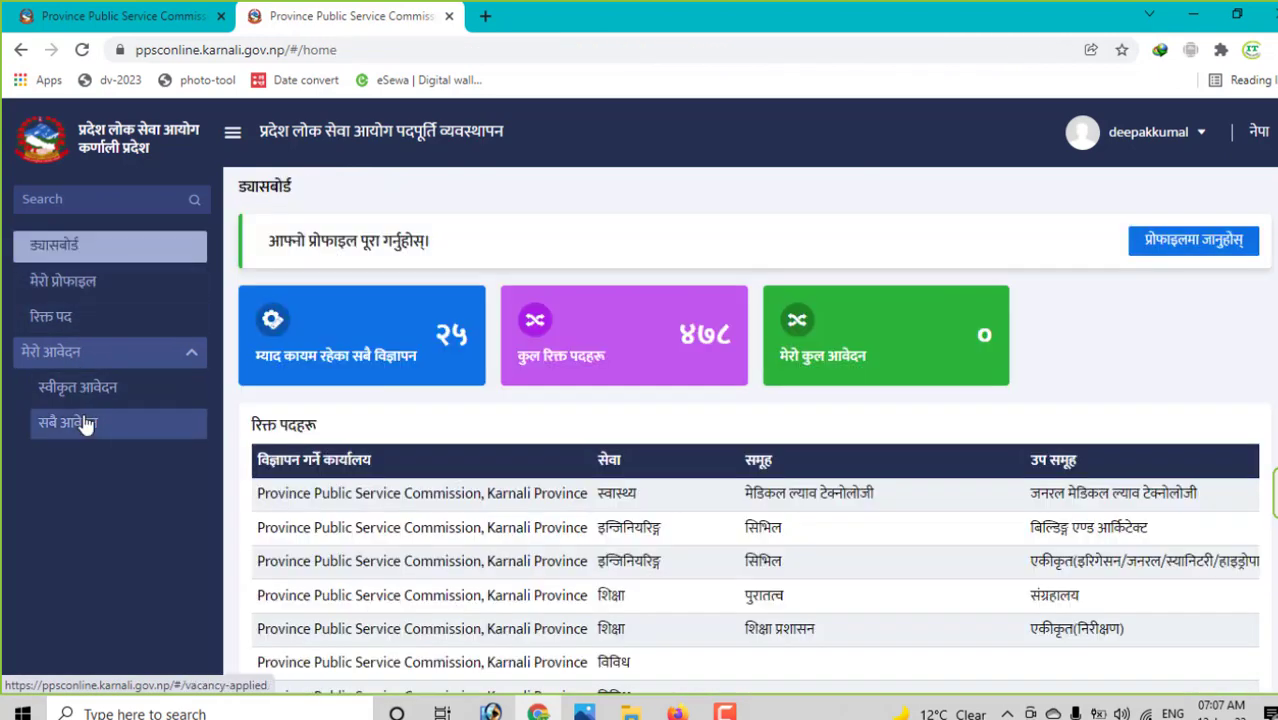
click(87, 422)
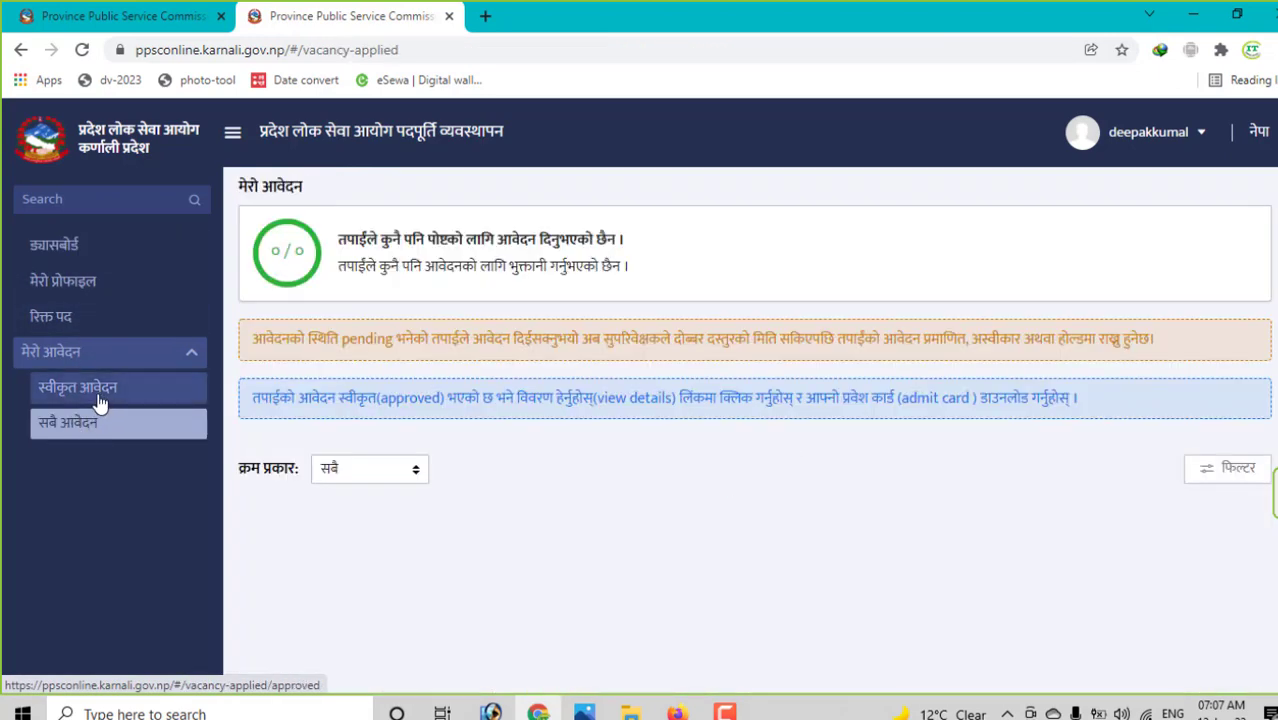
click(82, 398)
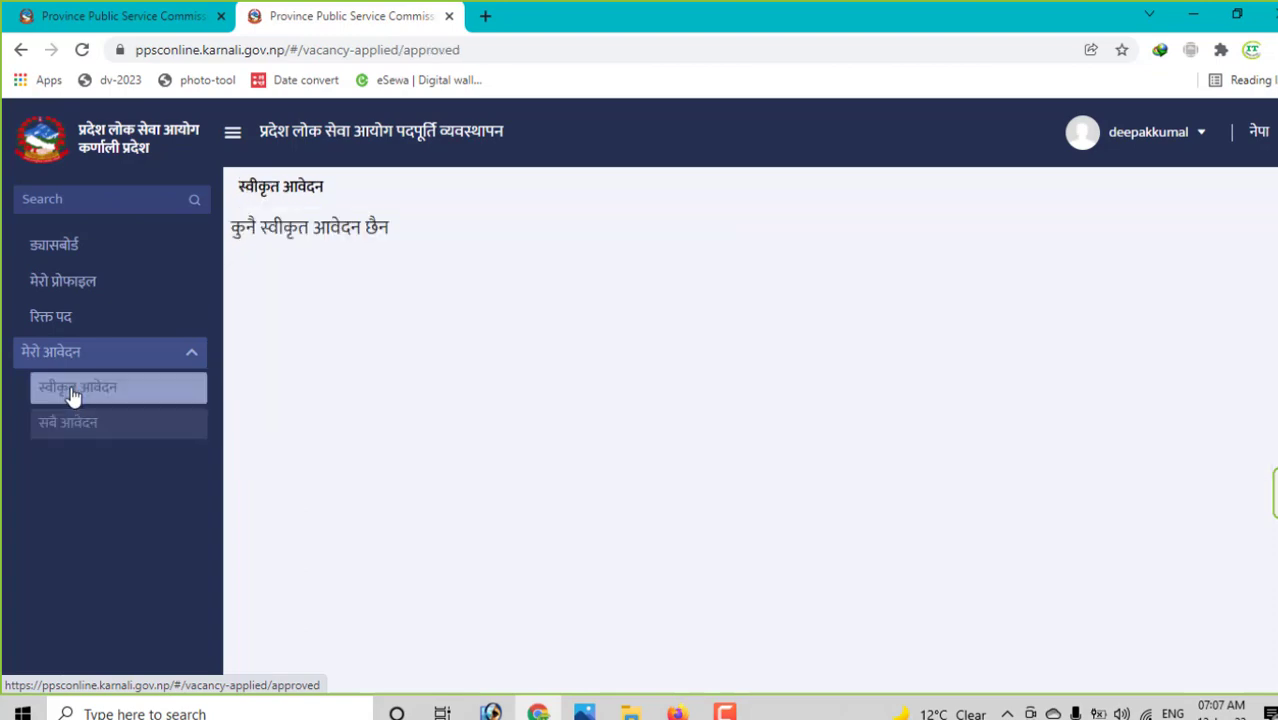
click(78, 353)
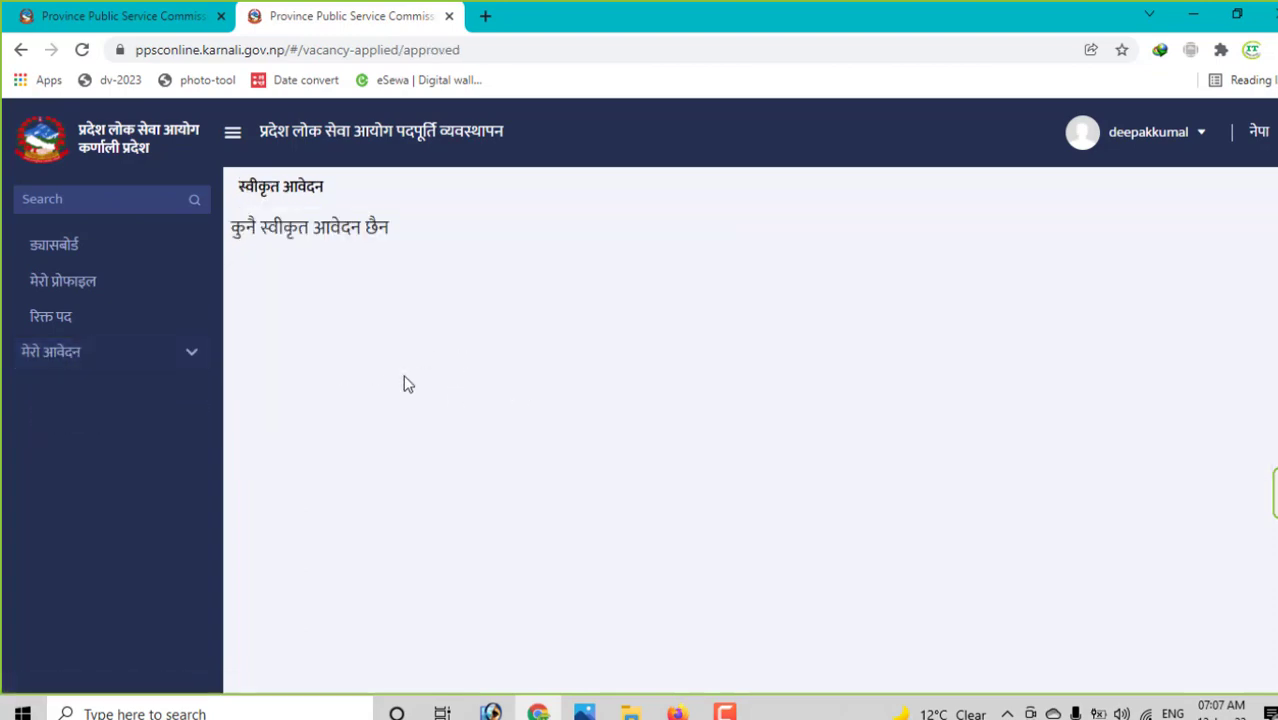